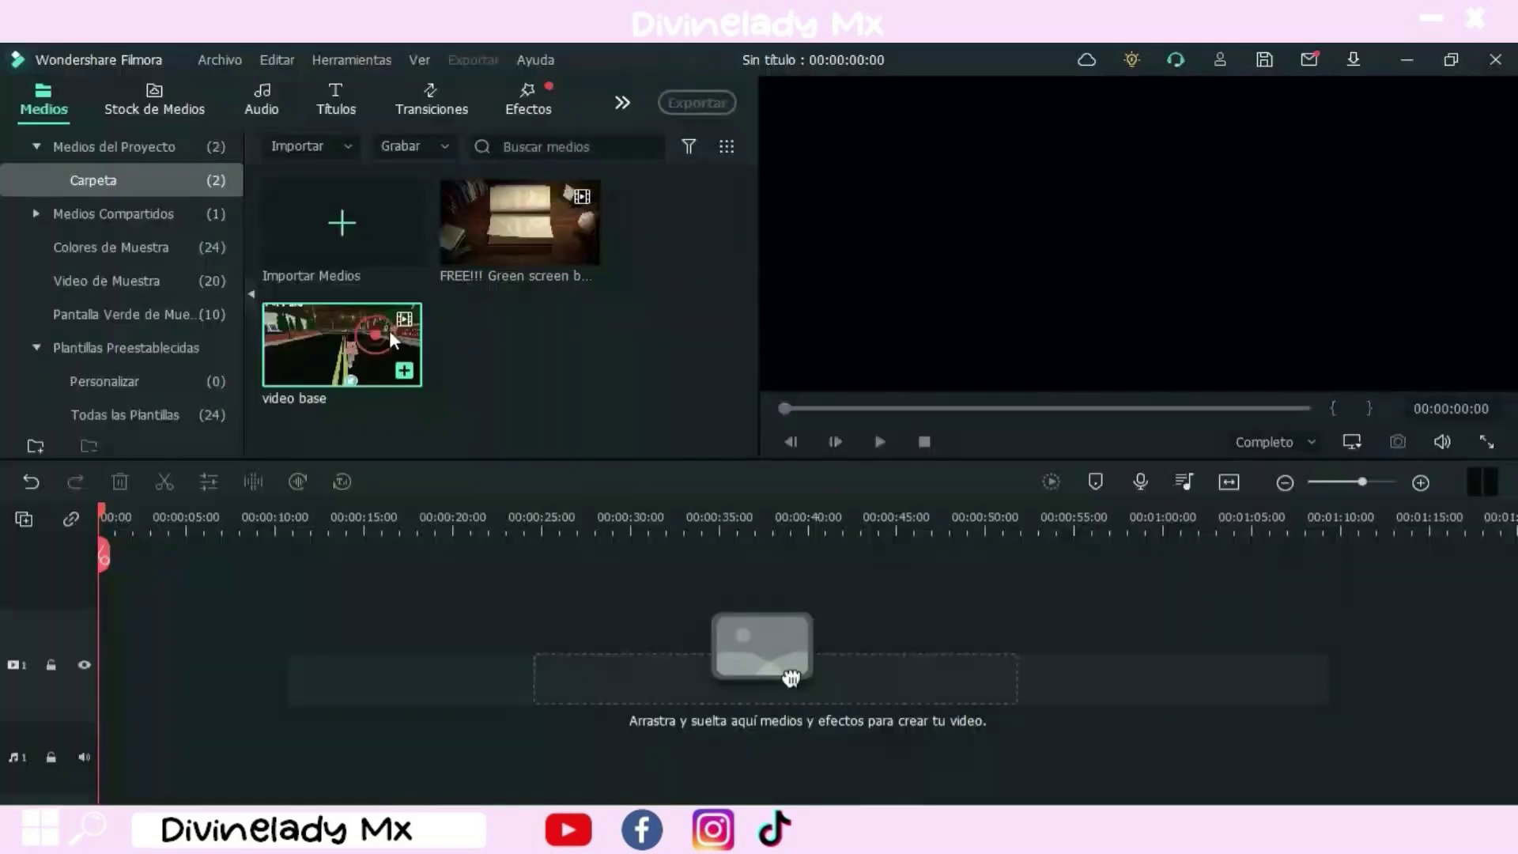
Step: Place the video base clip at the start of the timeline and capture a snapshot of the frame about four seconds in
drag(389, 329, 76, 651)
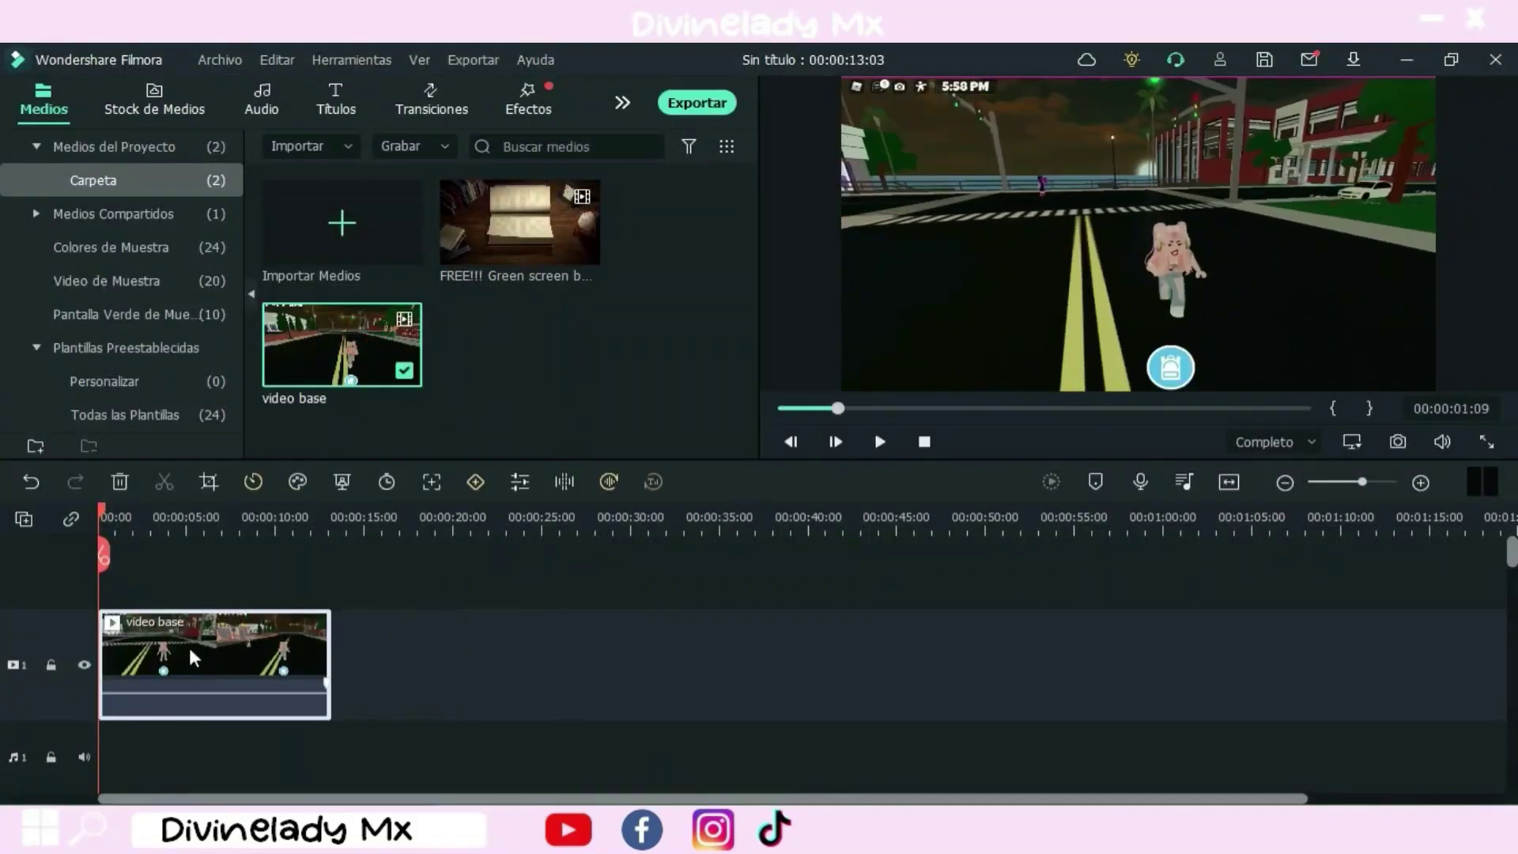
drag(98, 520, 187, 525)
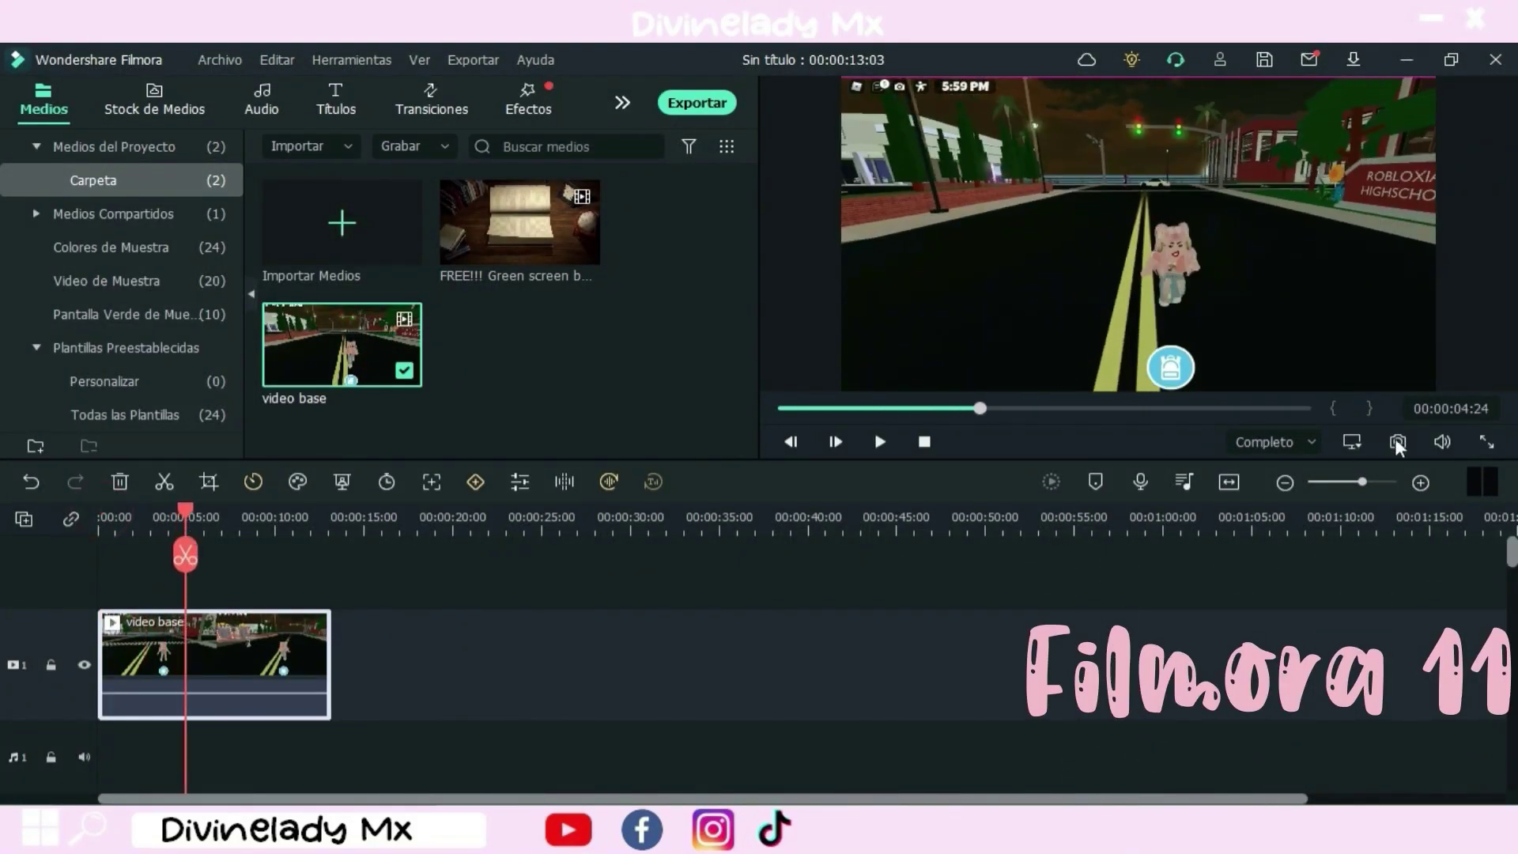
click(172, 518)
click(1397, 443)
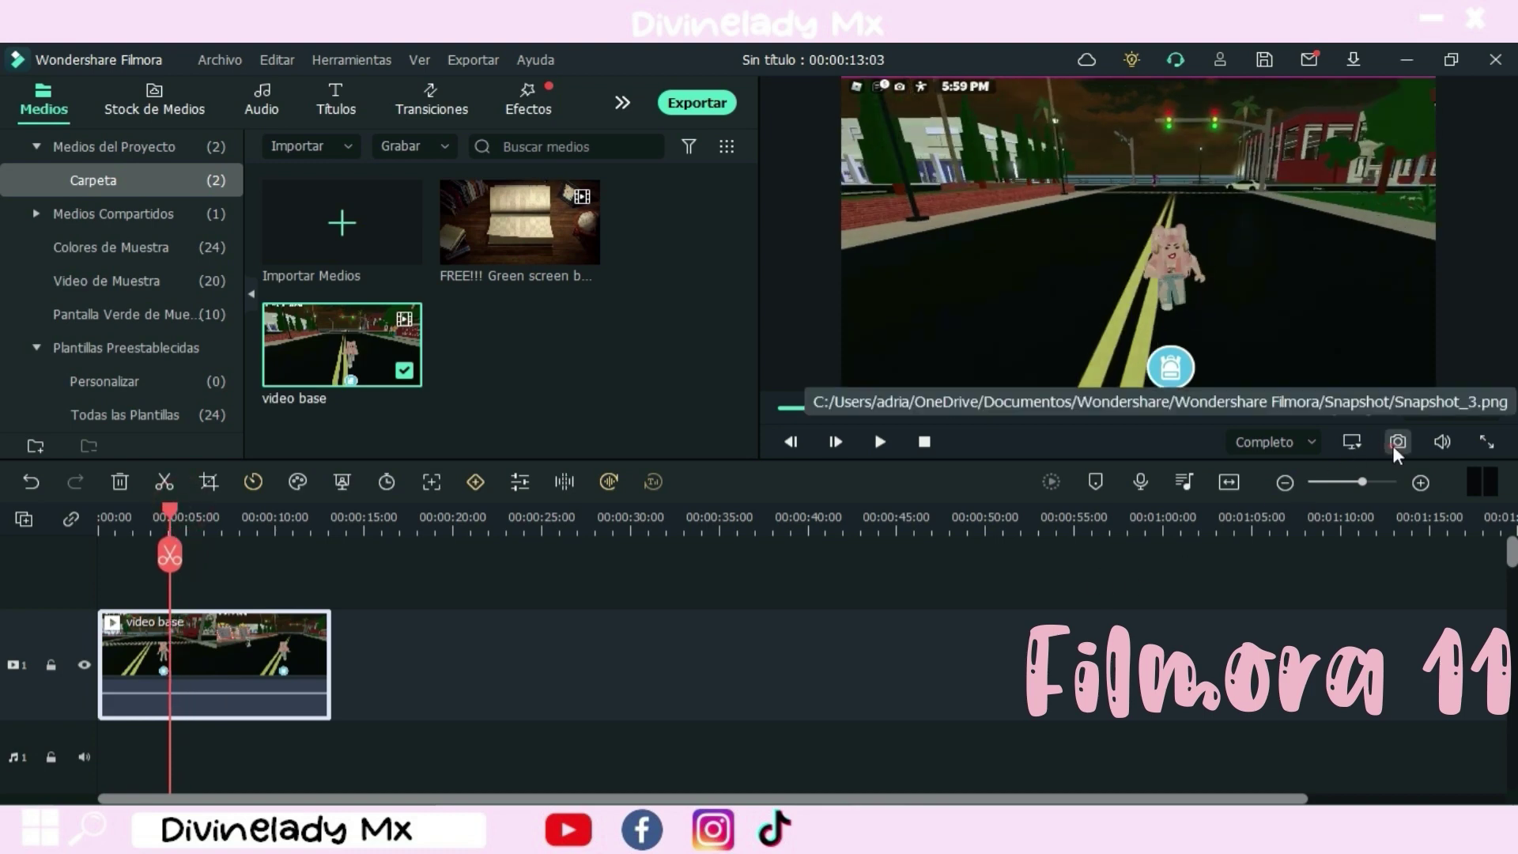
Step: Delete the video base clip from the timeline and place Snapshot_3 at the start of video track 1
click(289, 628)
key(Delete)
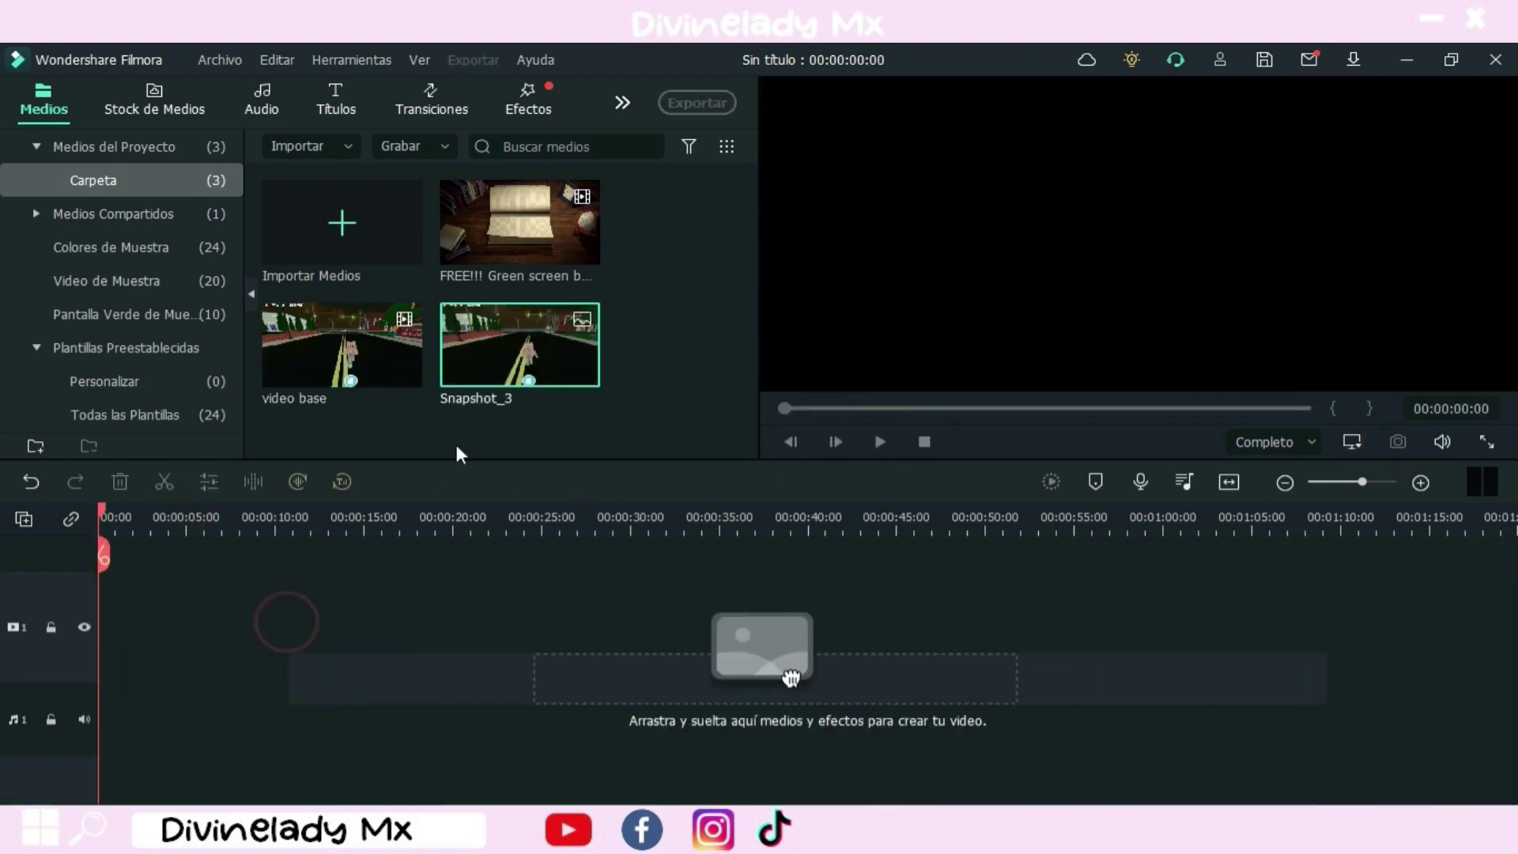
drag(545, 351, 116, 604)
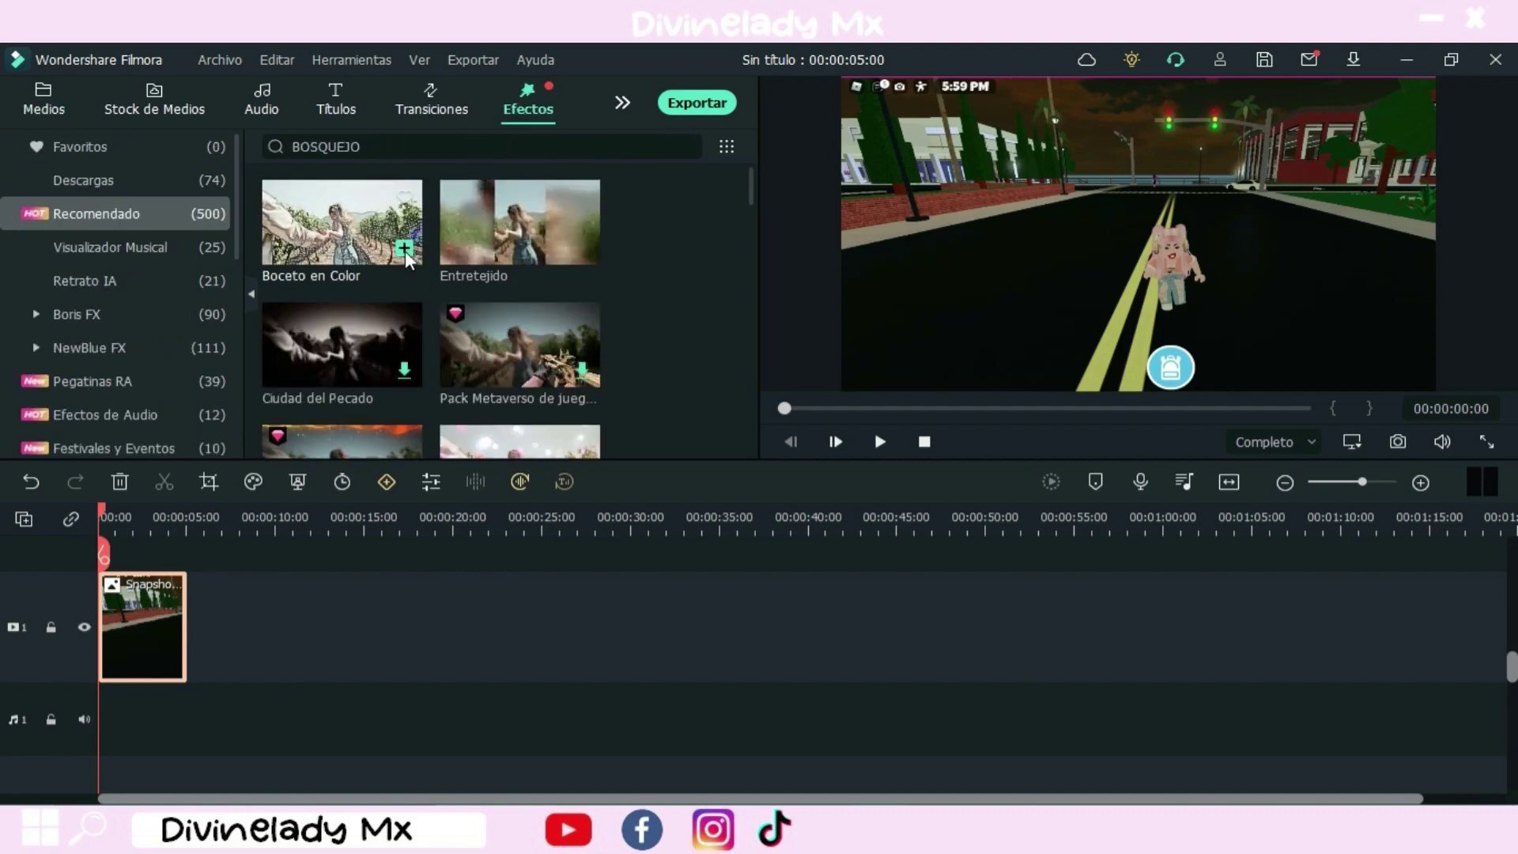
Step: Apply the Boceto en Color effect on track 2 above the snapshot, keeping its strength at 100
drag(342, 221, 141, 607)
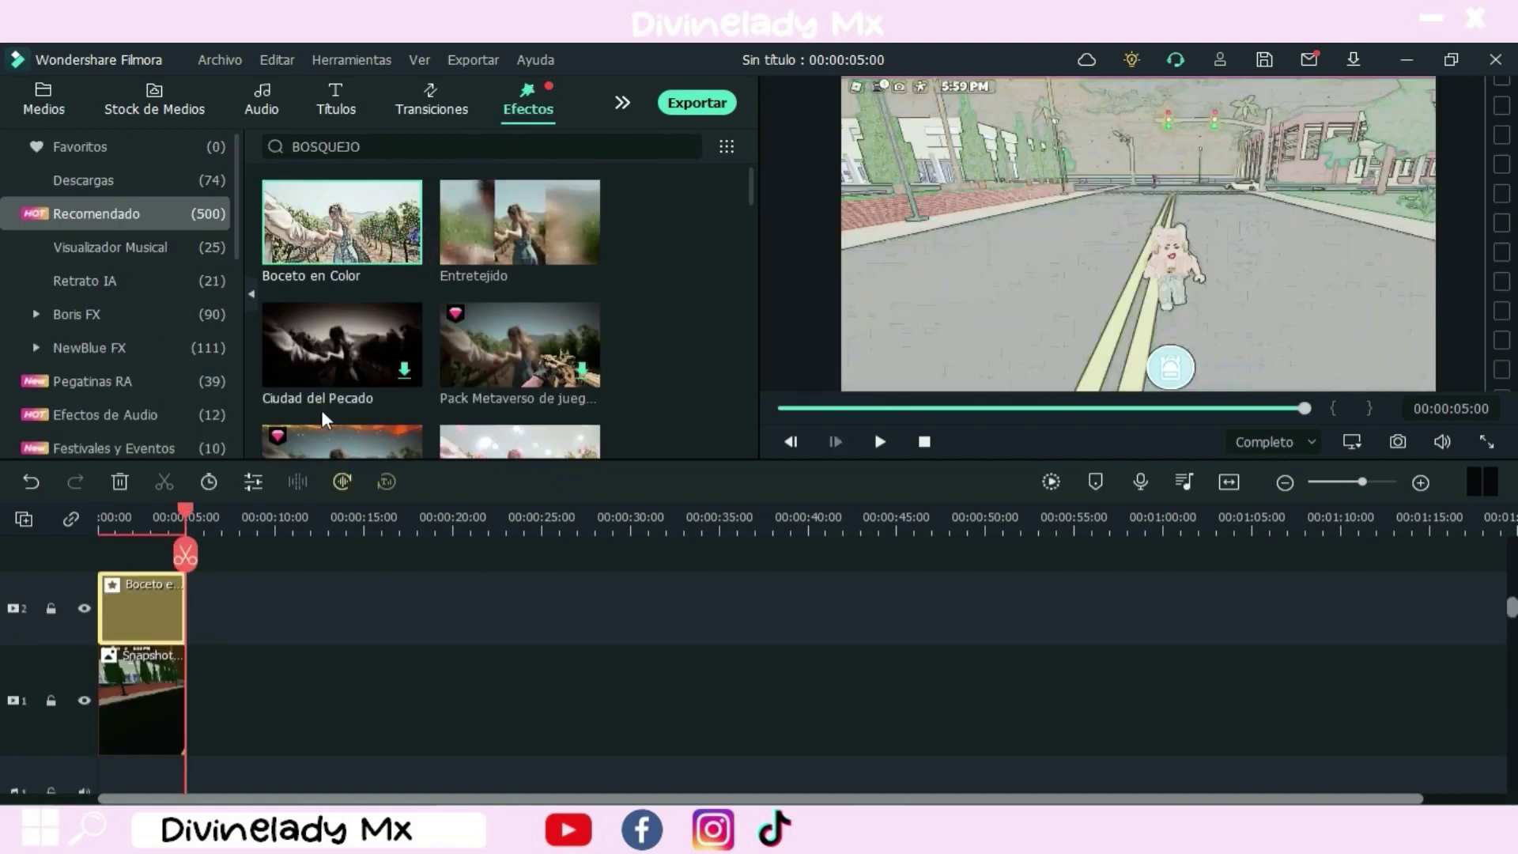
key(Home)
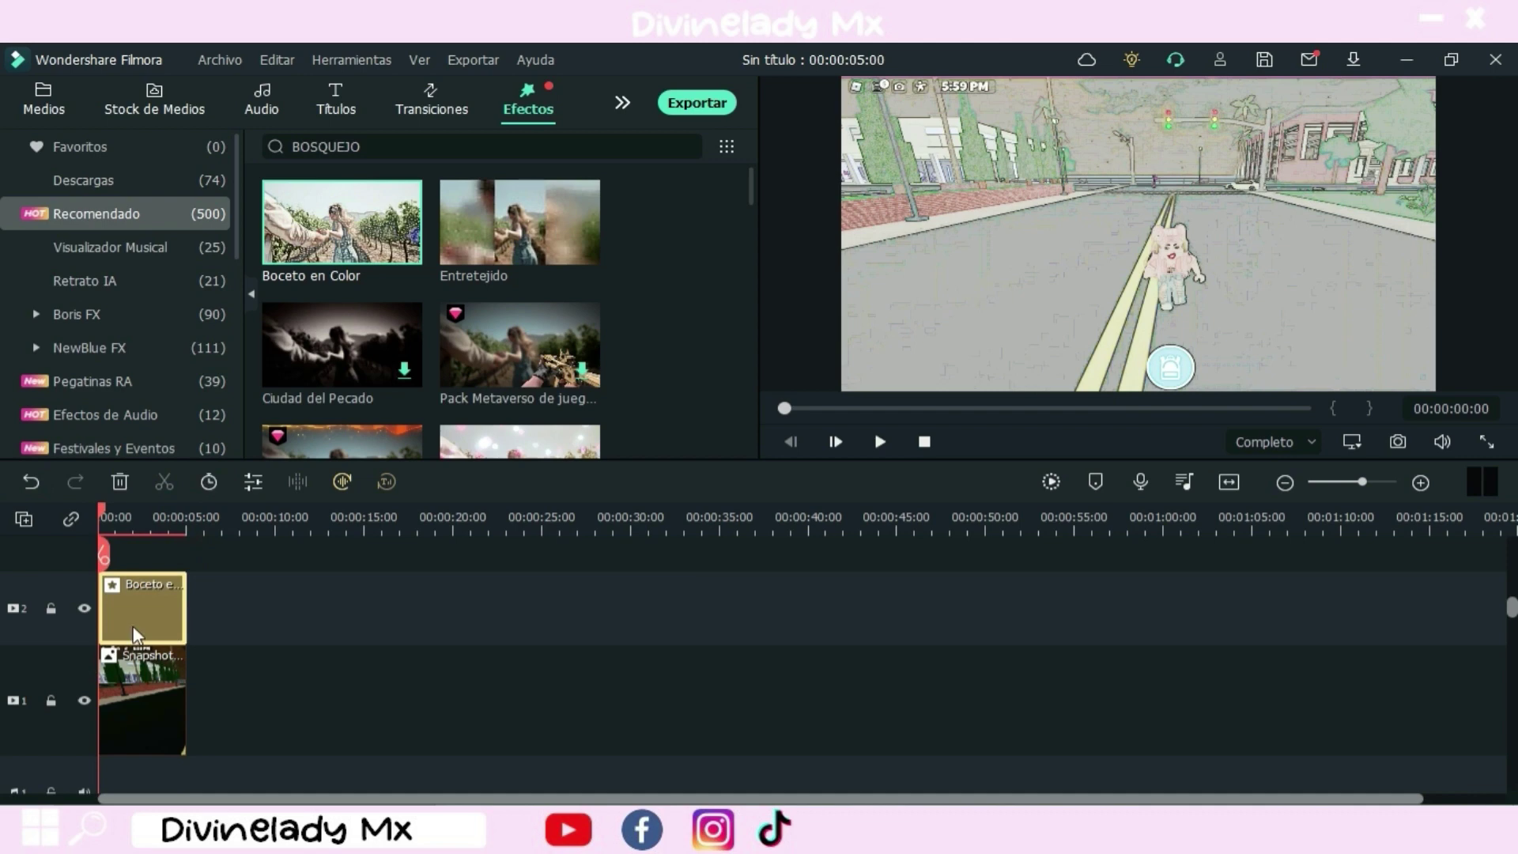
double_click(122, 625)
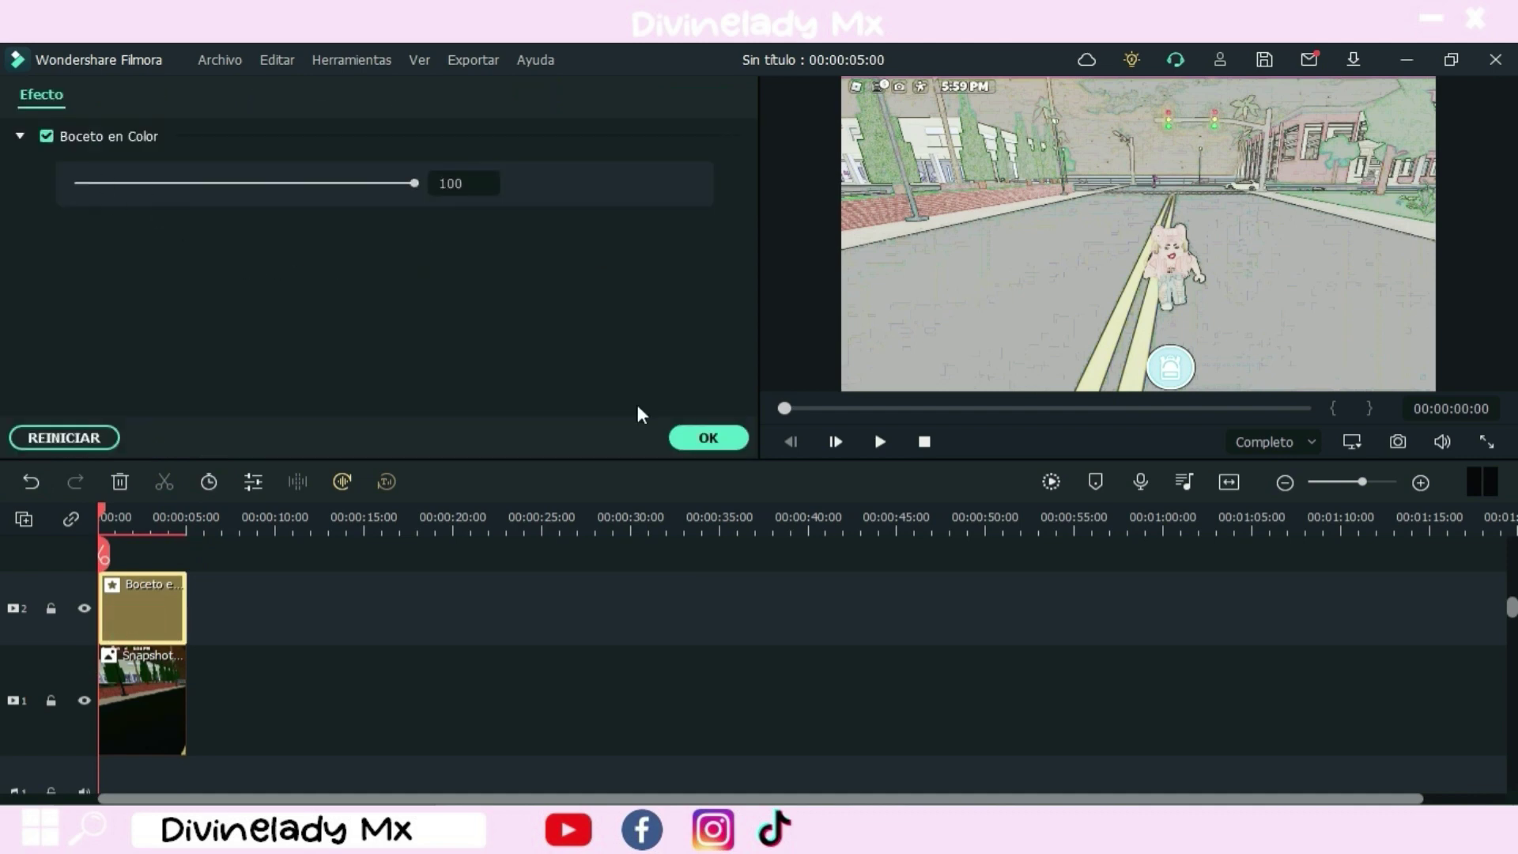
click(689, 437)
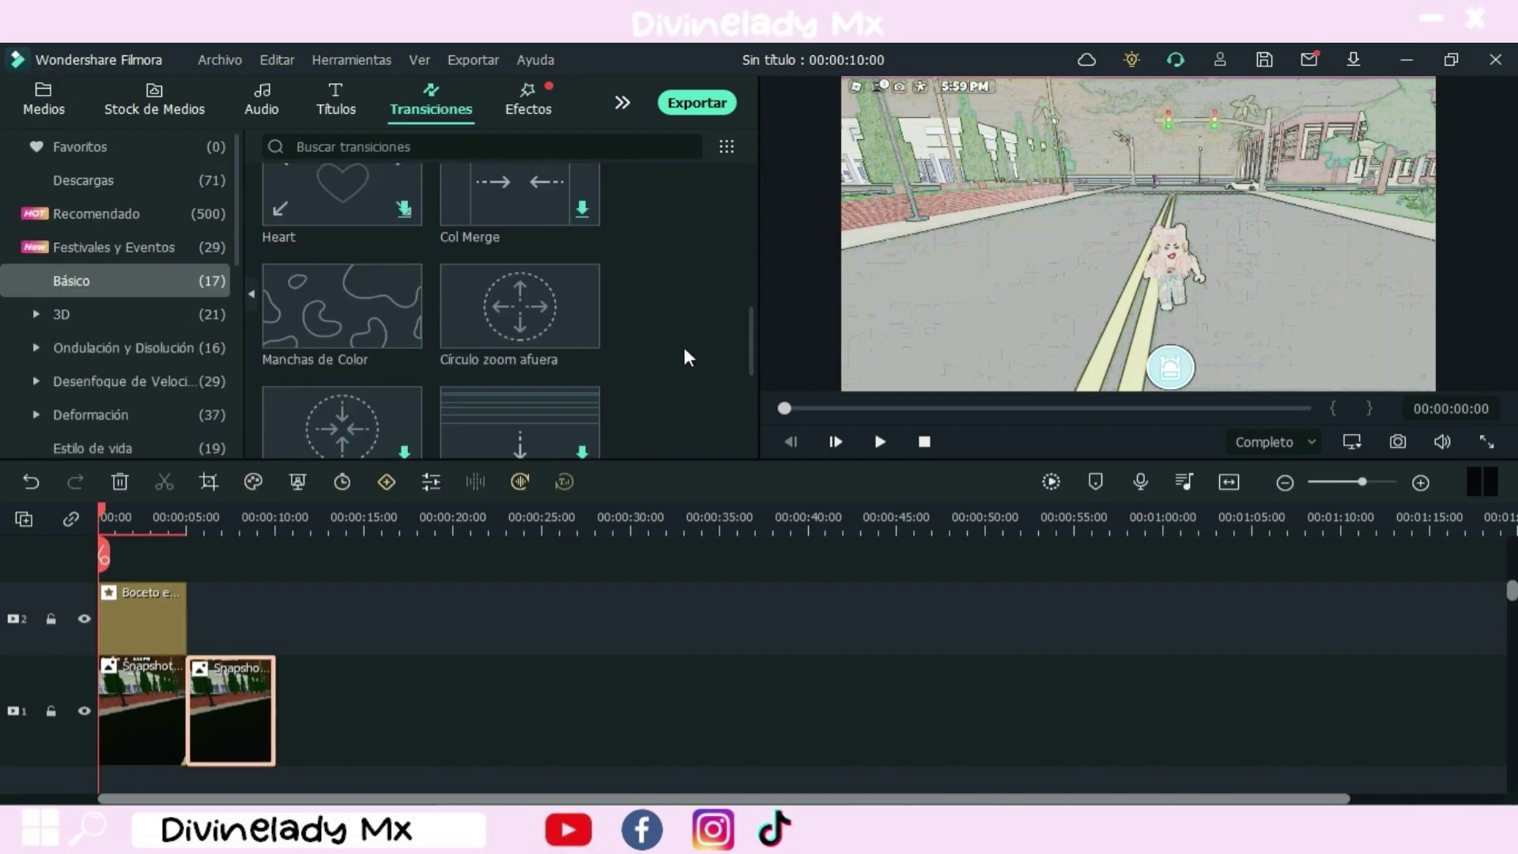
Step: Add the Manchas de Color transition to the snapshot clips on track 1
click(404, 332)
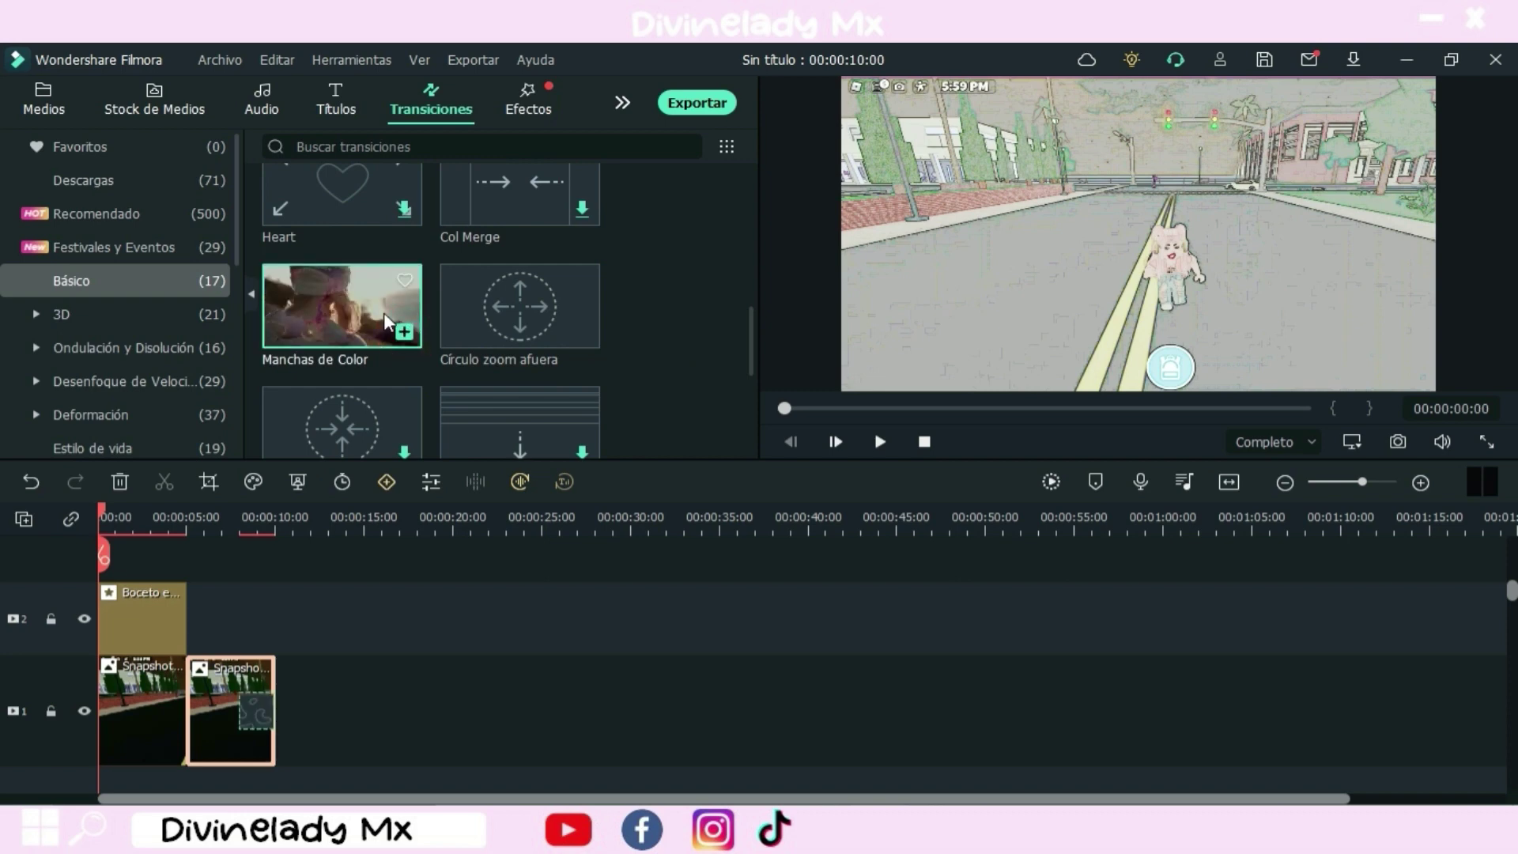
Step: Export the snapshot sequence with the sketch effect as an MP4 named PARTE1
click(717, 103)
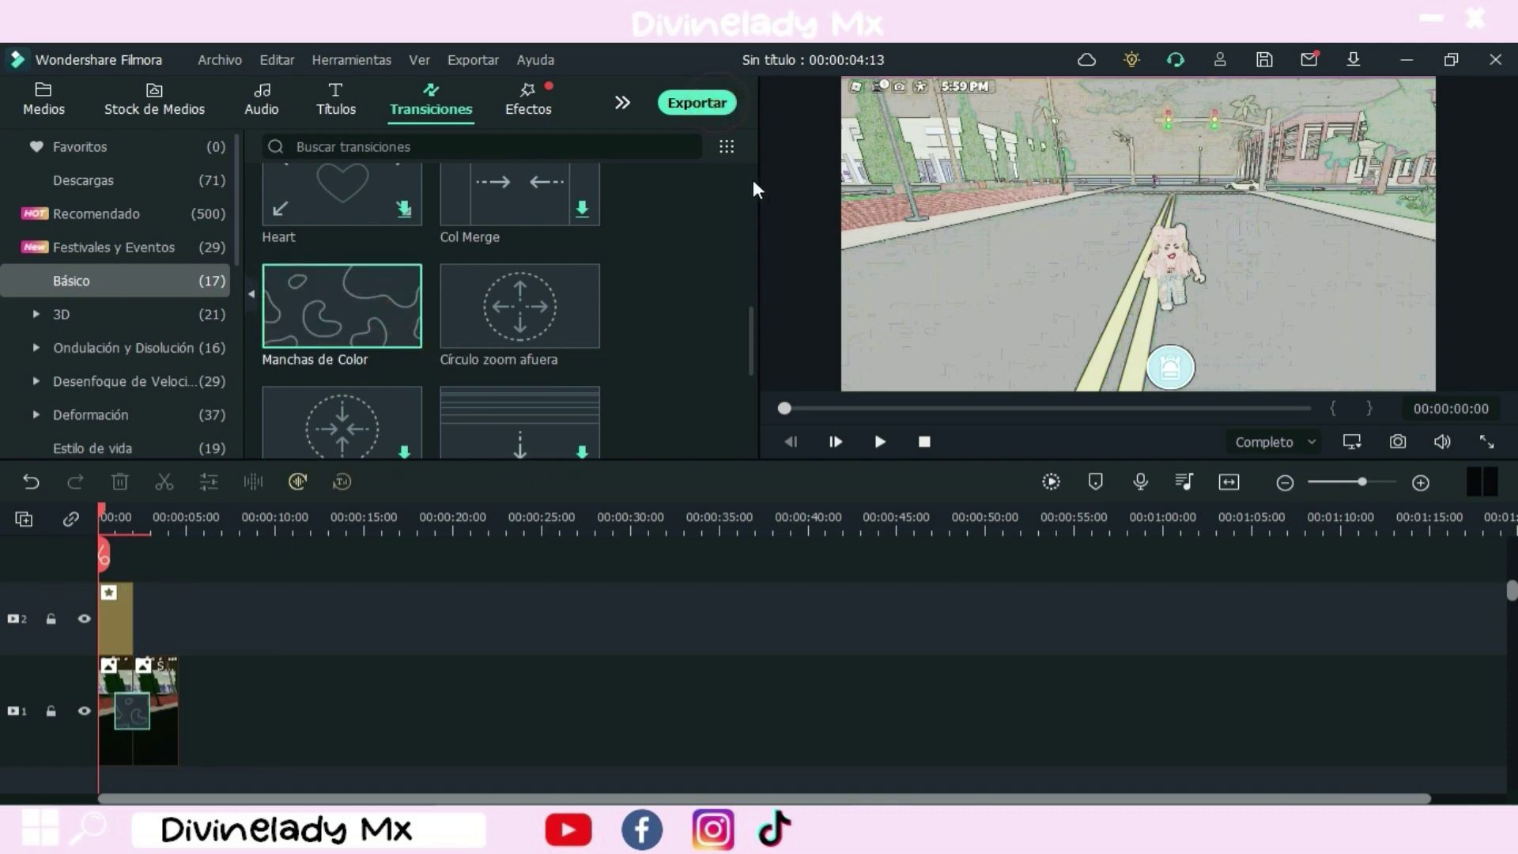
click(812, 221)
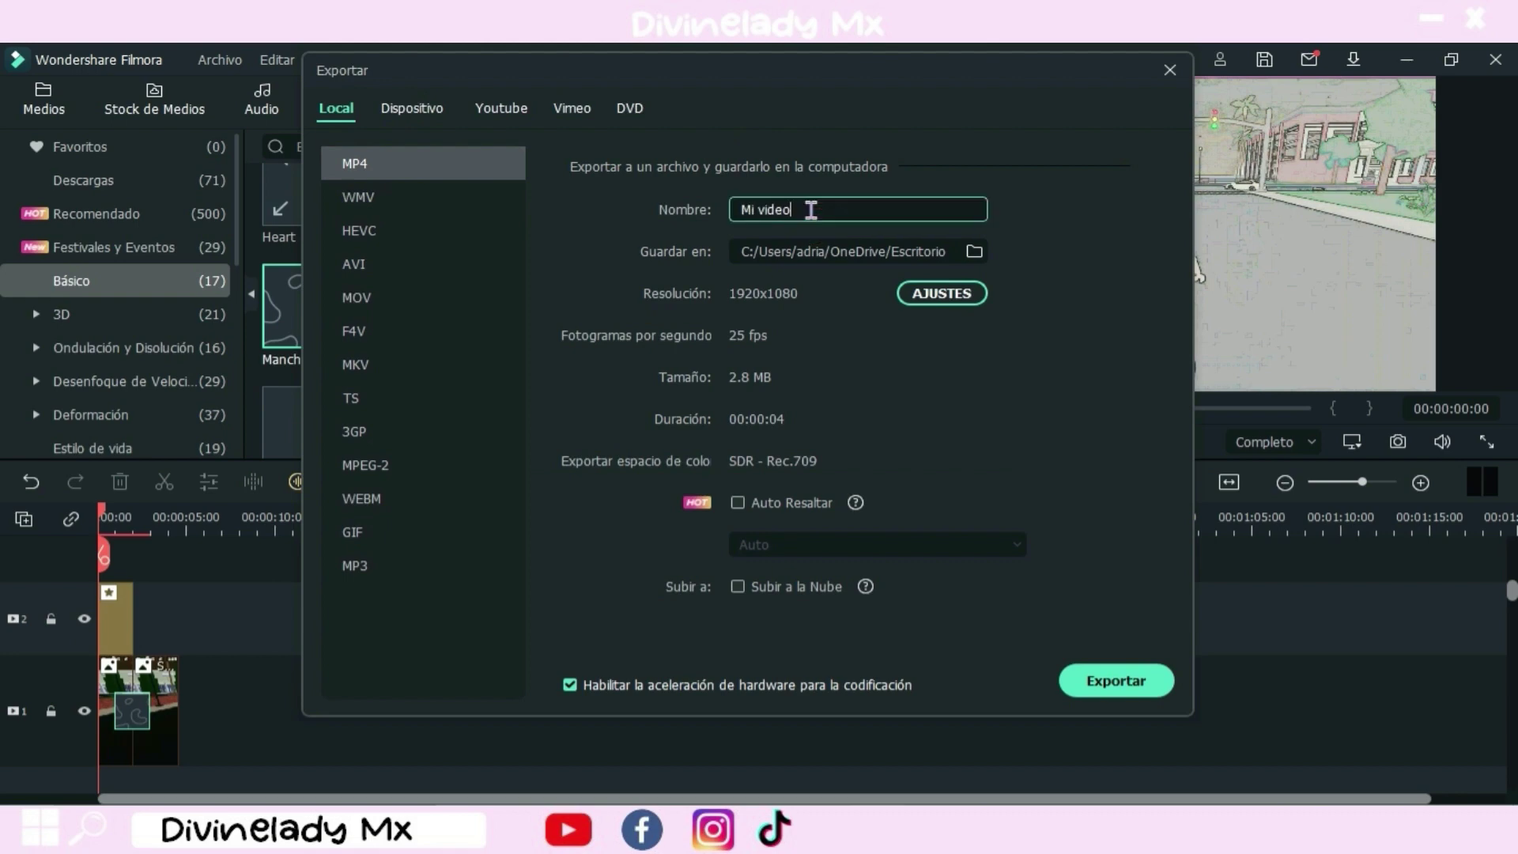
triple_click(812, 210)
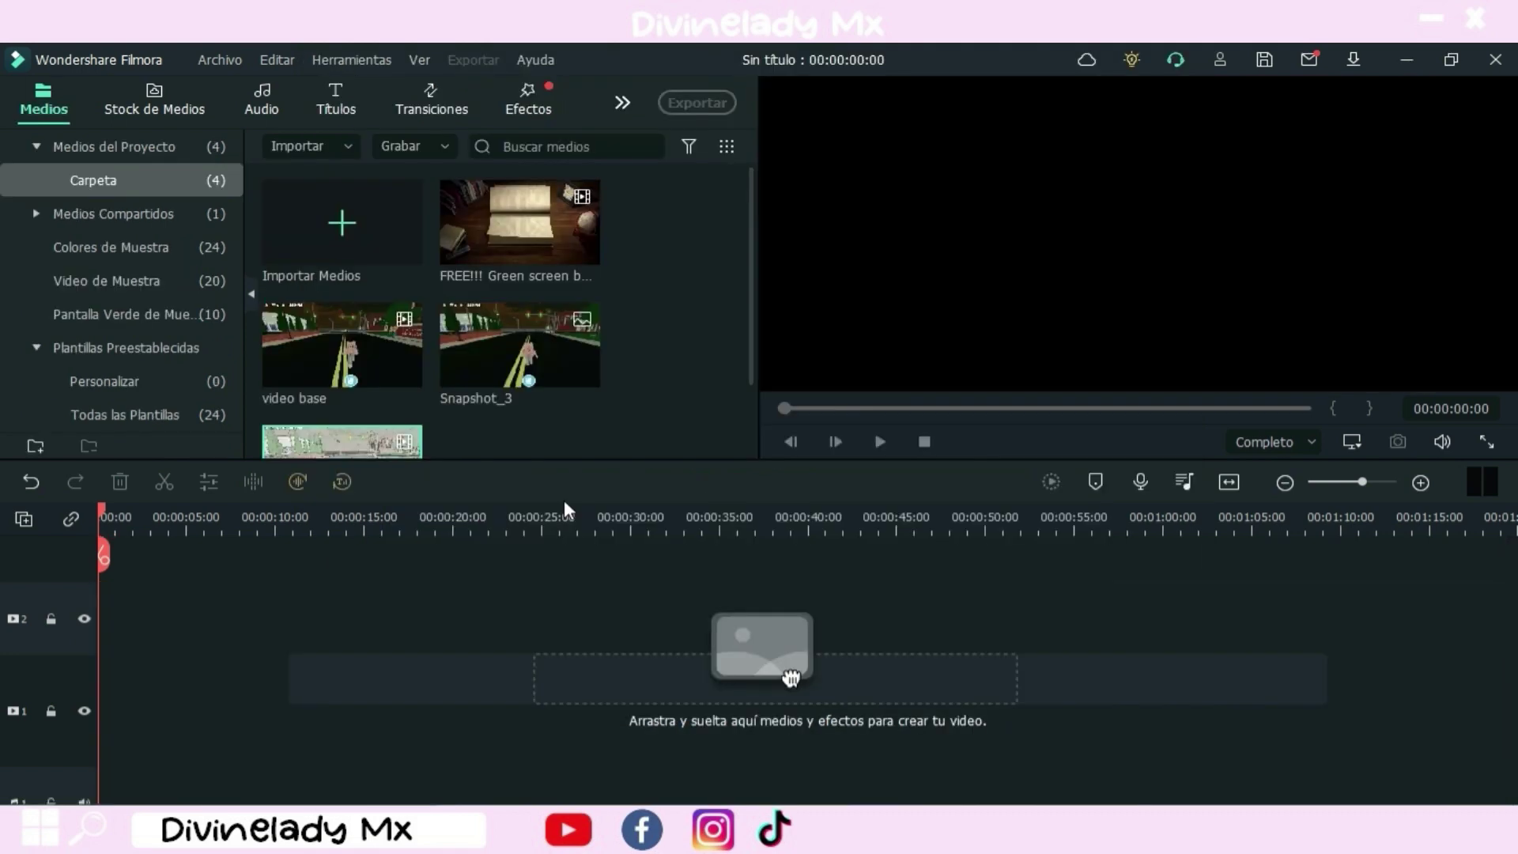
Step: Place the green screen book opening clip at the start of track 1 and mute its audio
drag(569, 233, 98, 664)
click(915, 475)
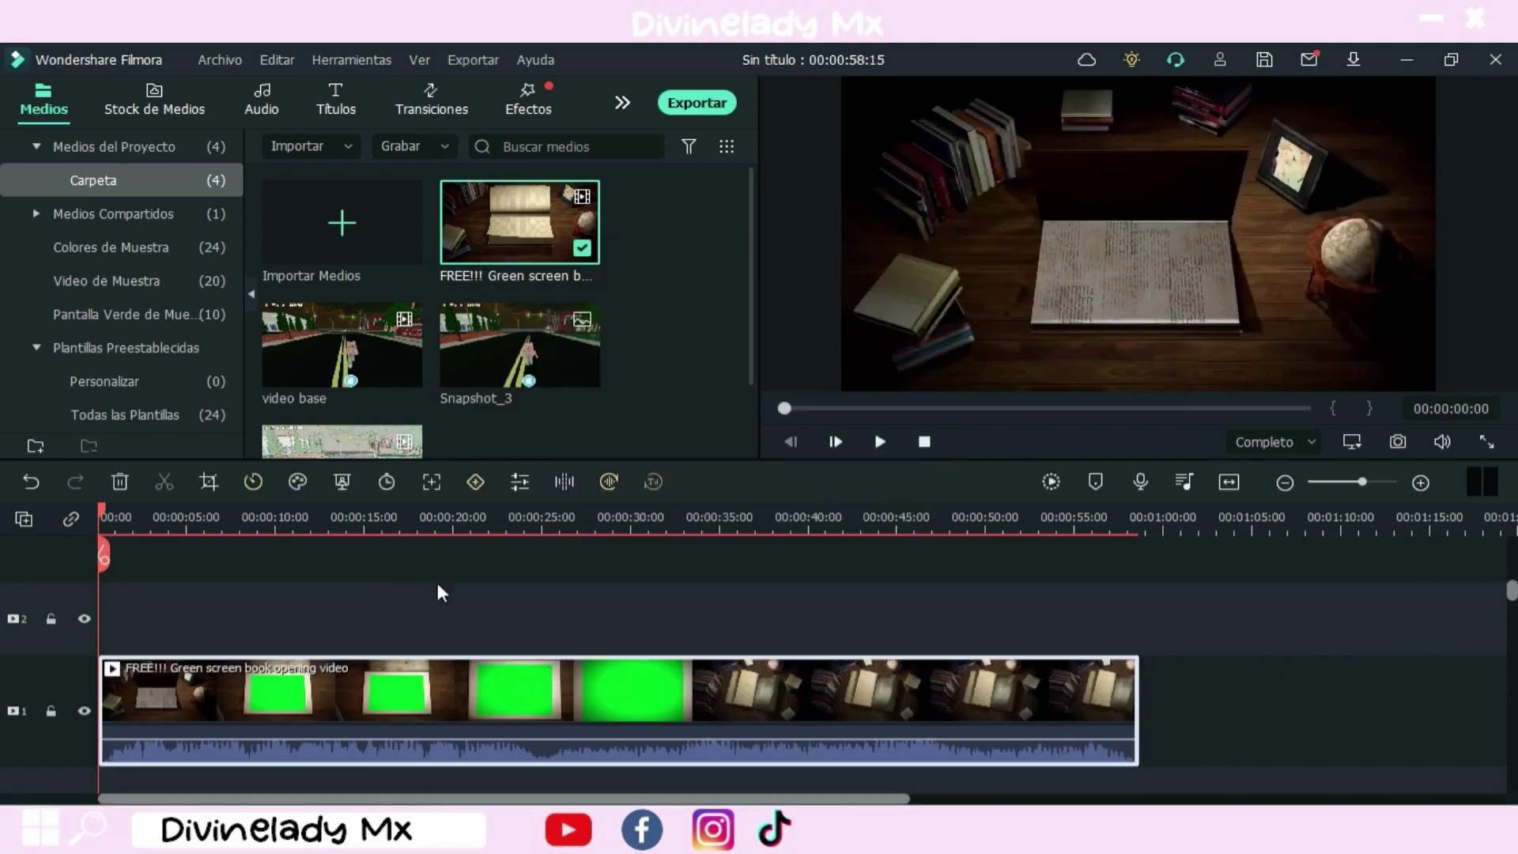
scroll(463, 621, down, 1)
right_click(387, 637)
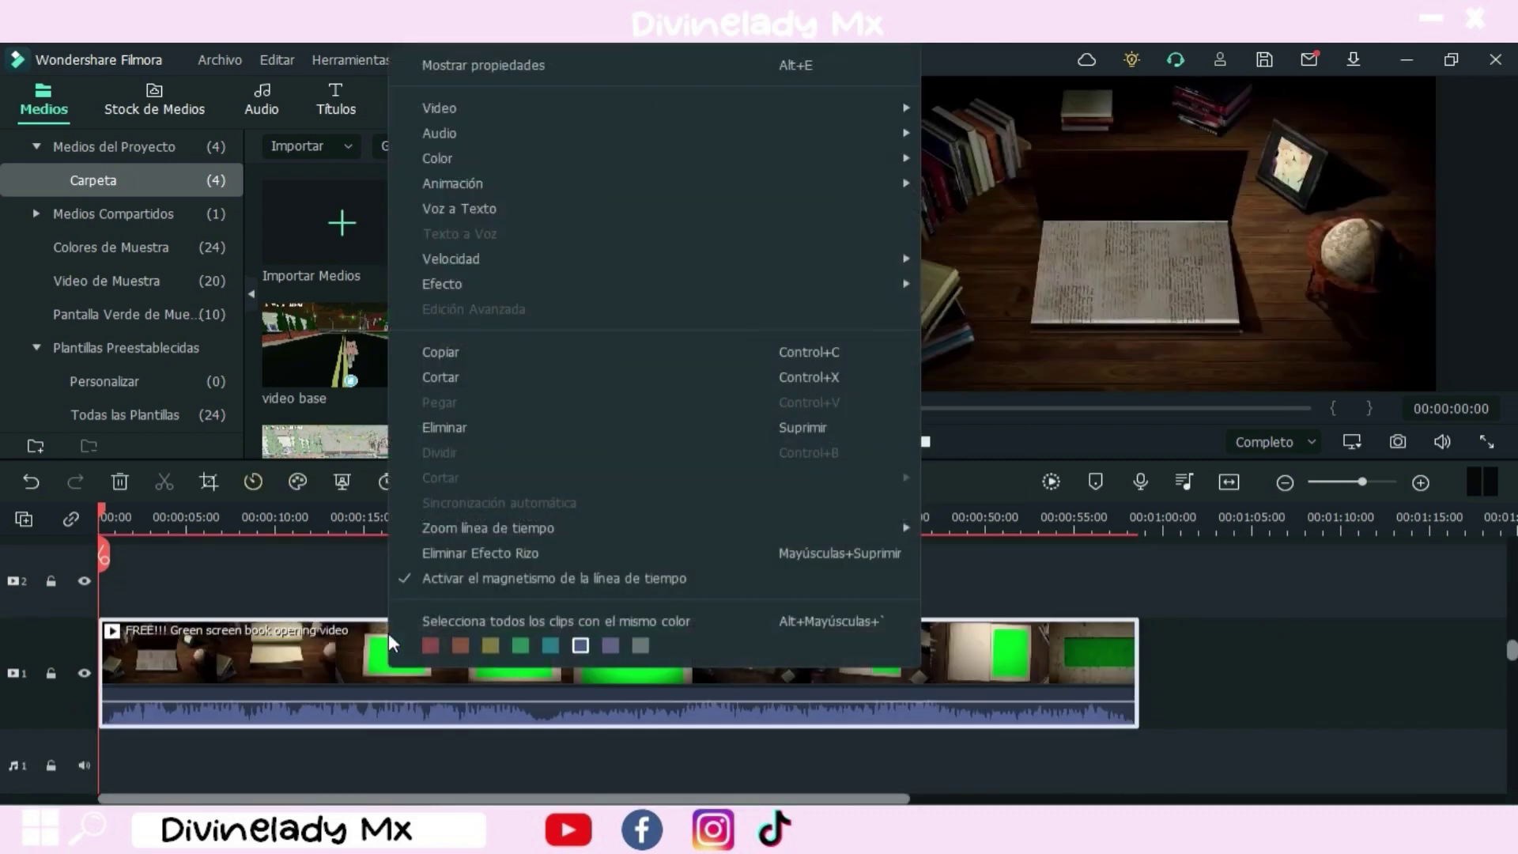
mouse_move(460, 133)
click(1000, 212)
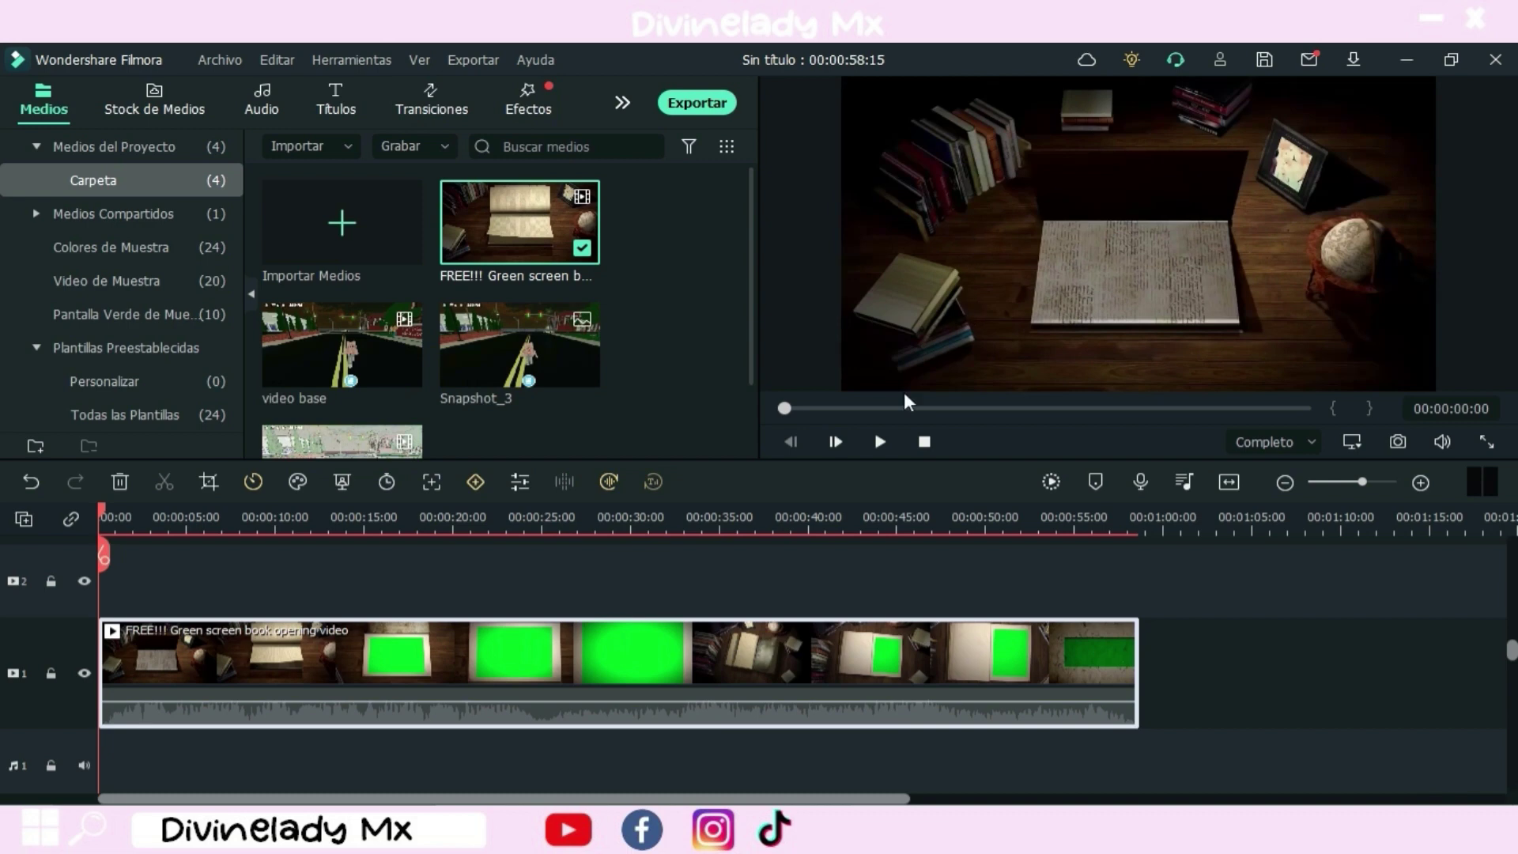
Step: Enable Chroma Key on the book clip for green, with the tolerance set to 100
double_click(647, 651)
click(87, 319)
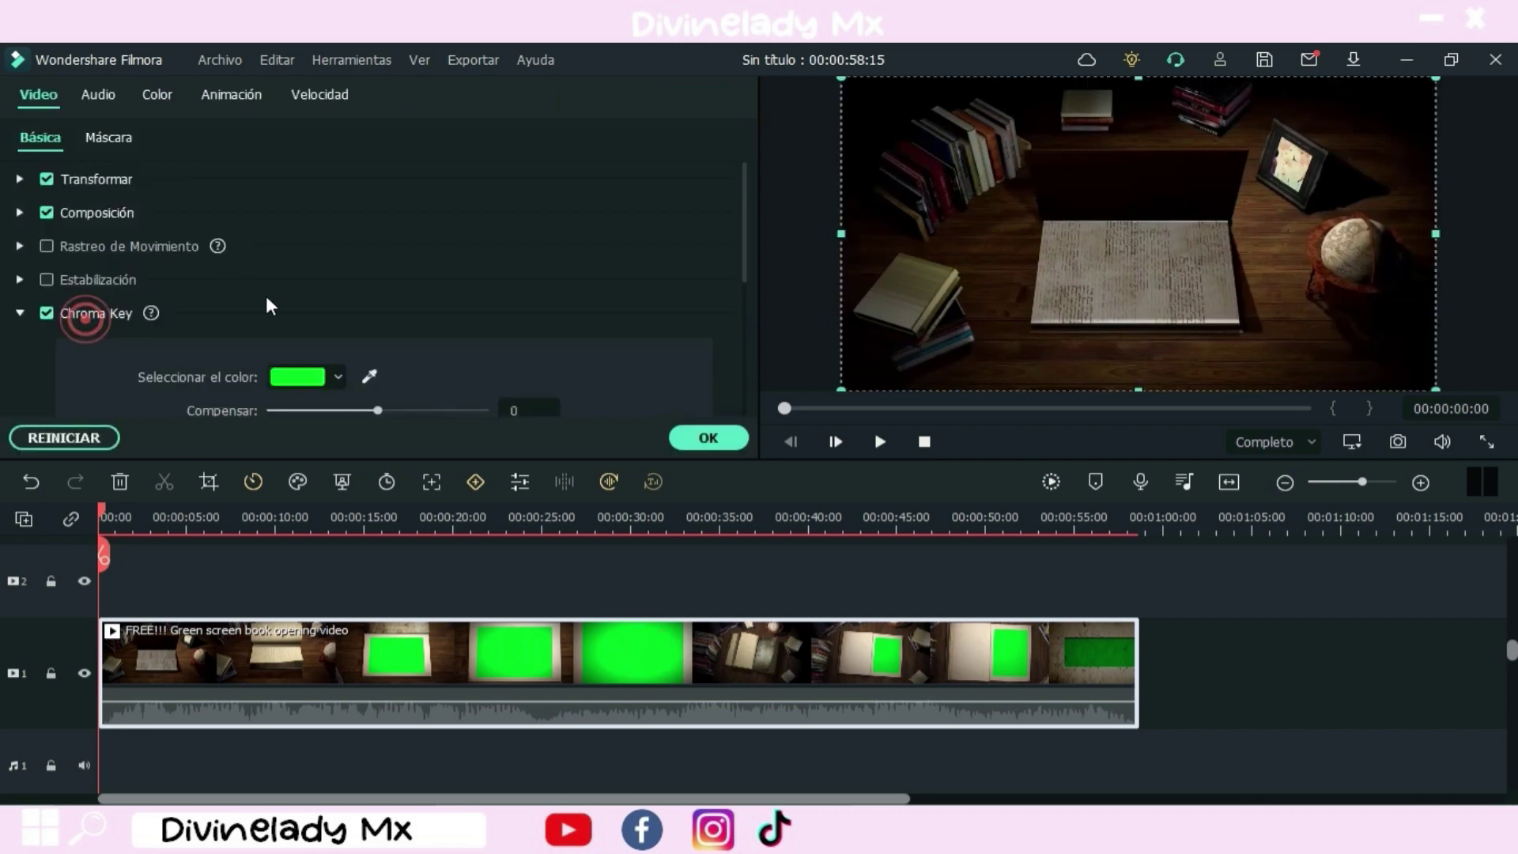
scroll(316, 308, down, 2)
drag(378, 343, 488, 343)
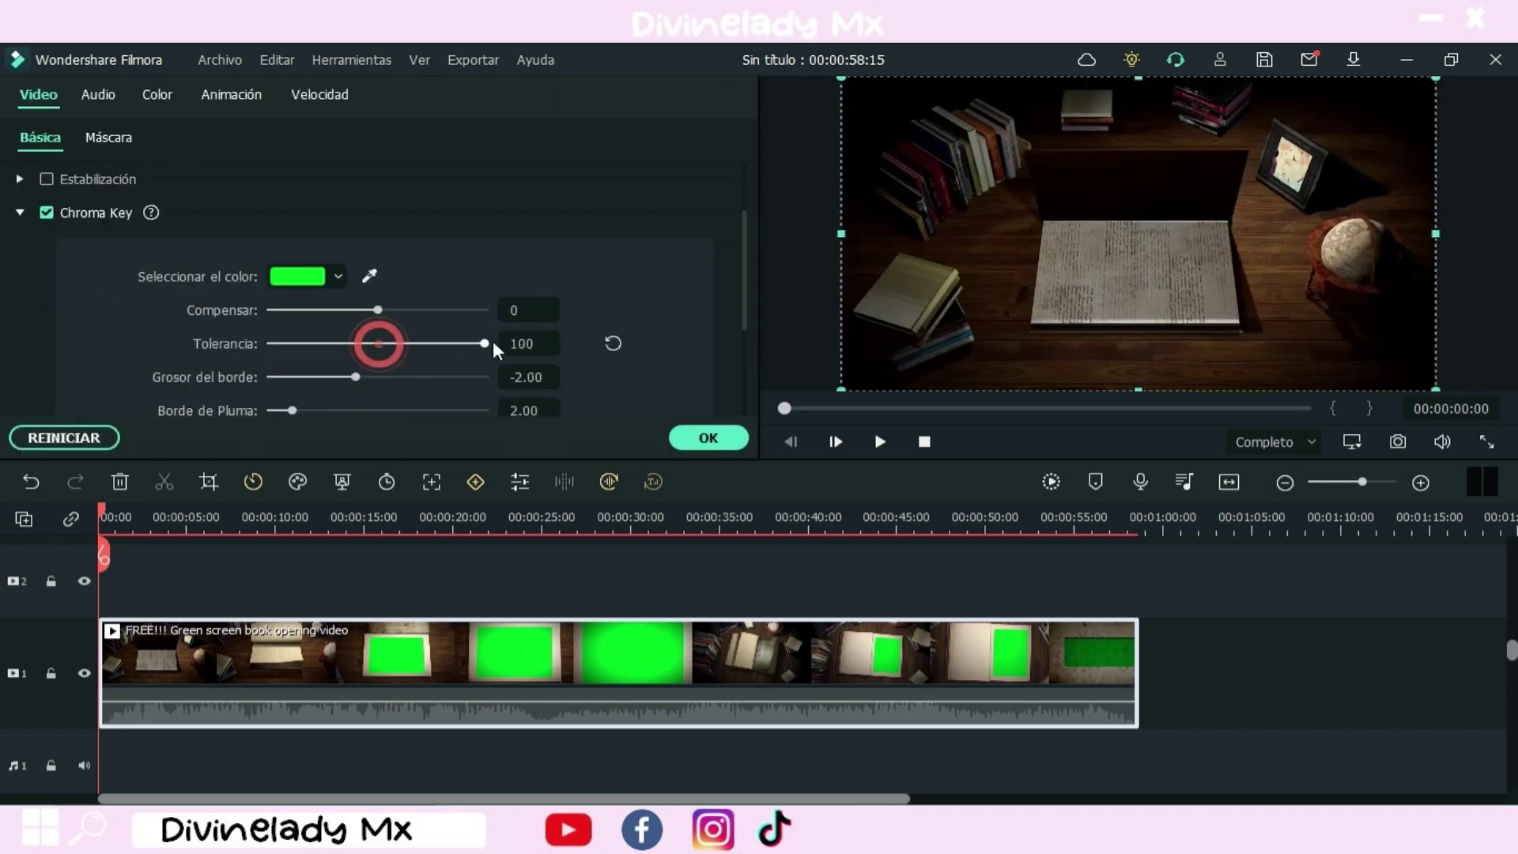
click(701, 439)
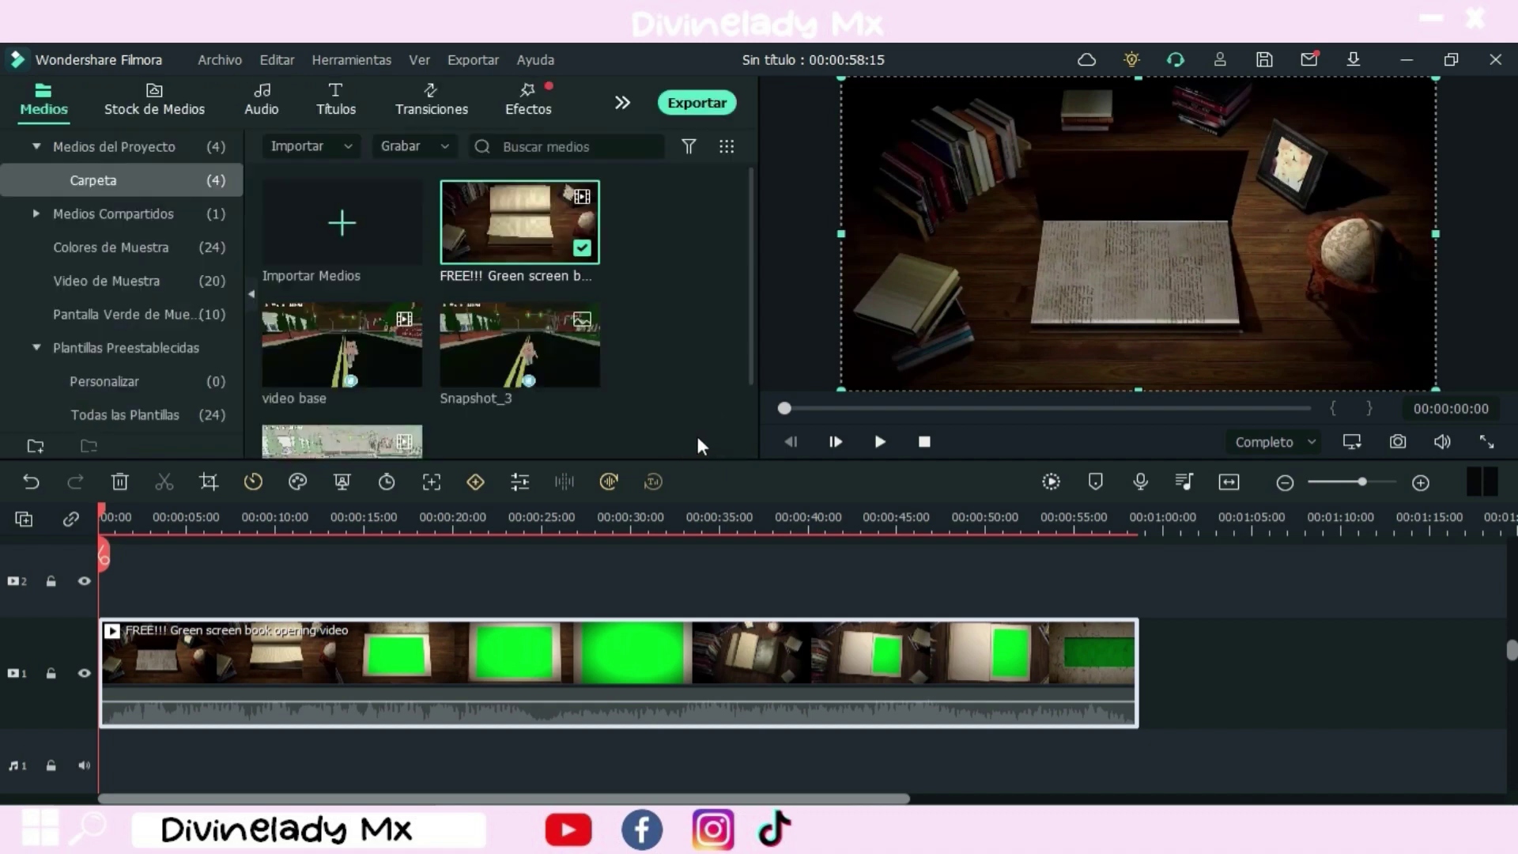
Step: Position the playhead at 00:00:09:05, then move the book clip up to video track 2 and lock that track
scroll(696, 441, down, 1)
click(259, 526)
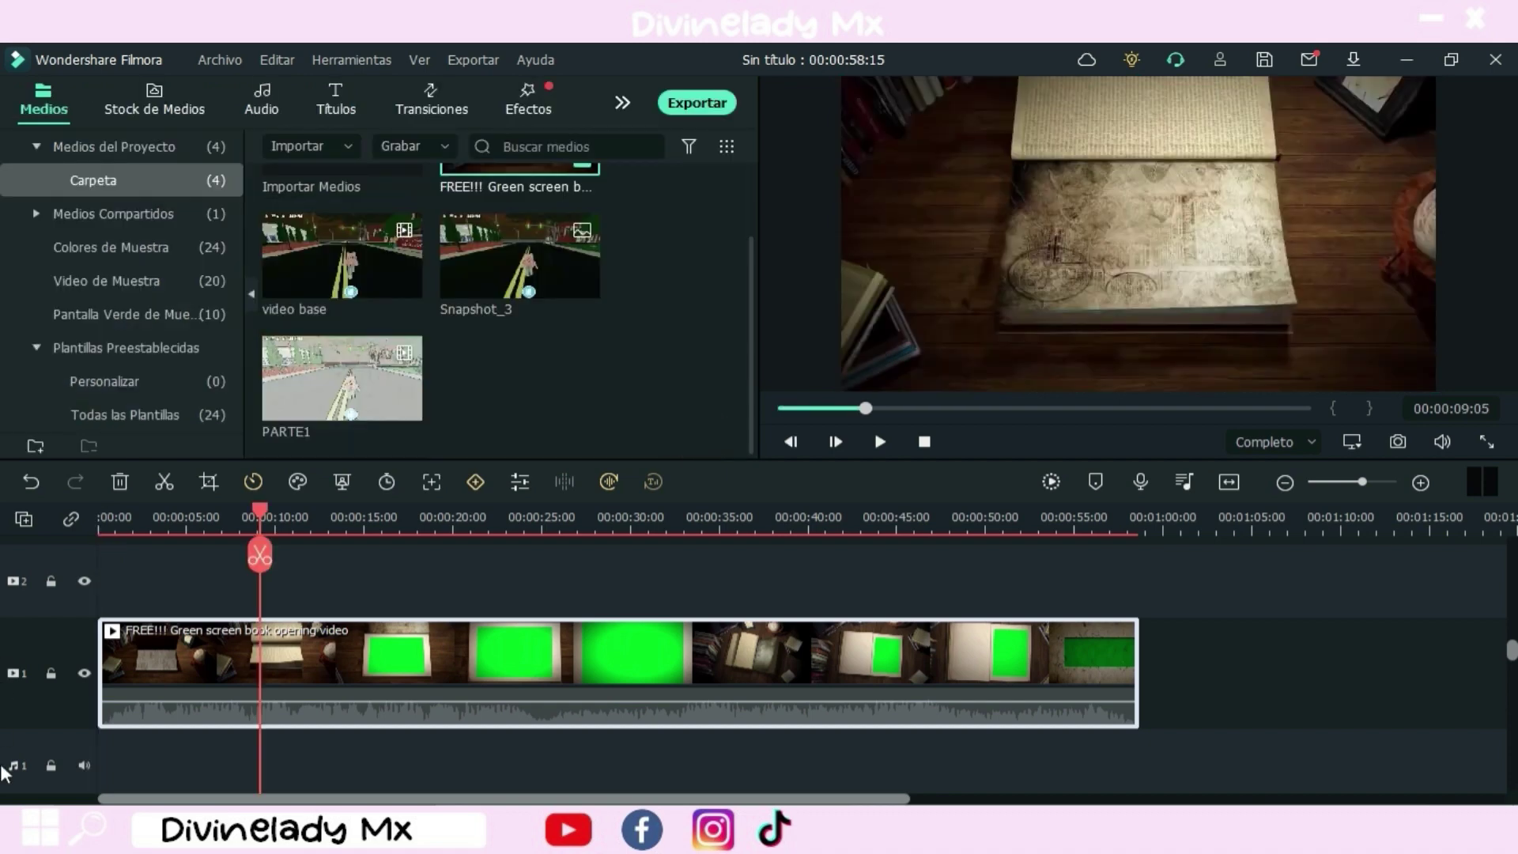
drag(292, 664, 286, 591)
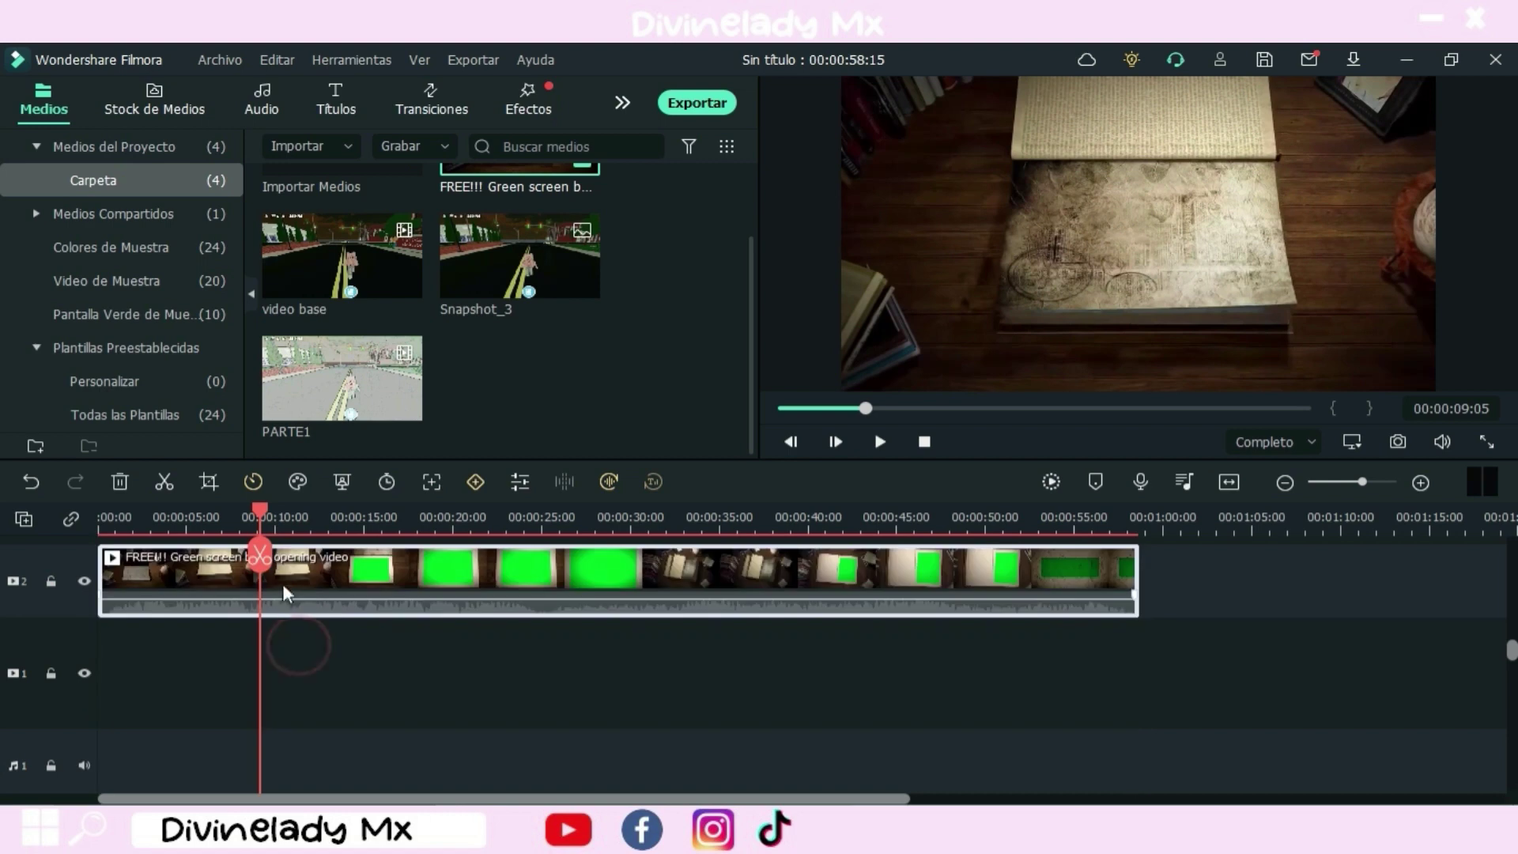
click(51, 581)
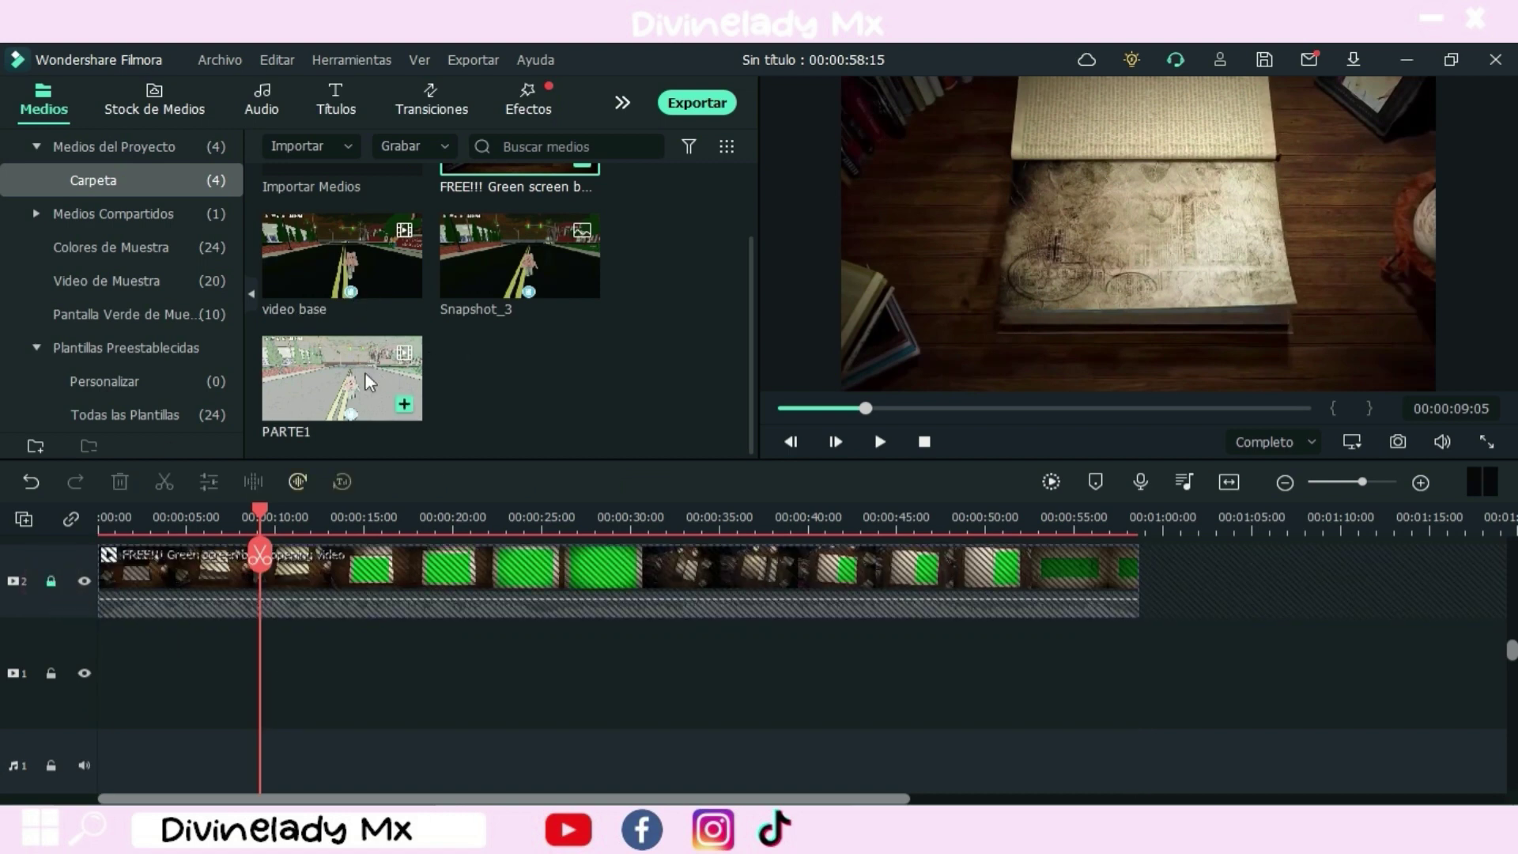
Step: Place PARTE1 on track 1 at the playhead and scale and position it to fit the book's green page
drag(364, 371, 300, 672)
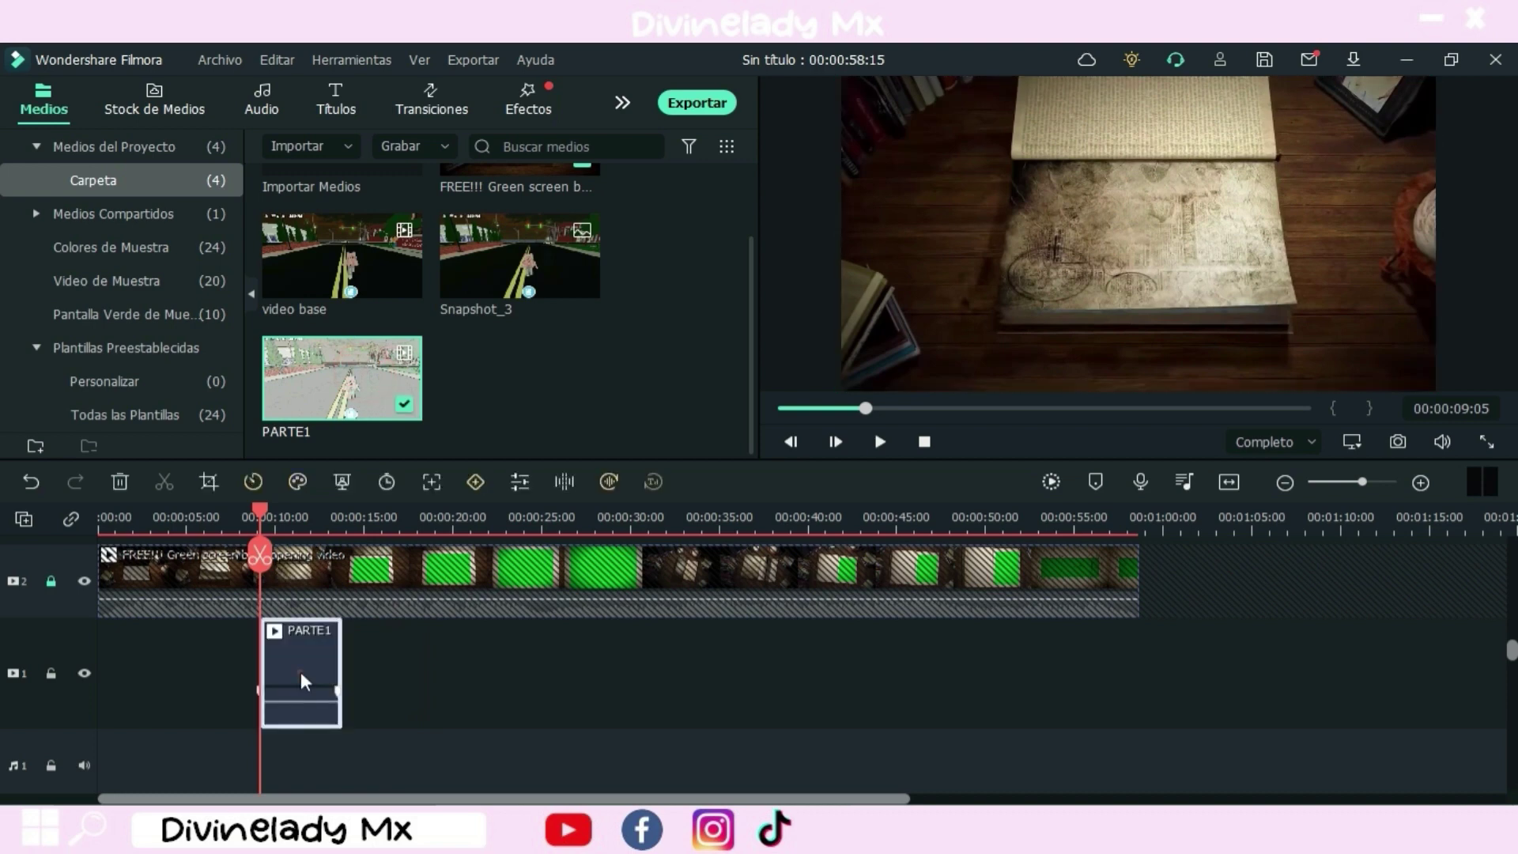
double_click(300, 671)
click(880, 443)
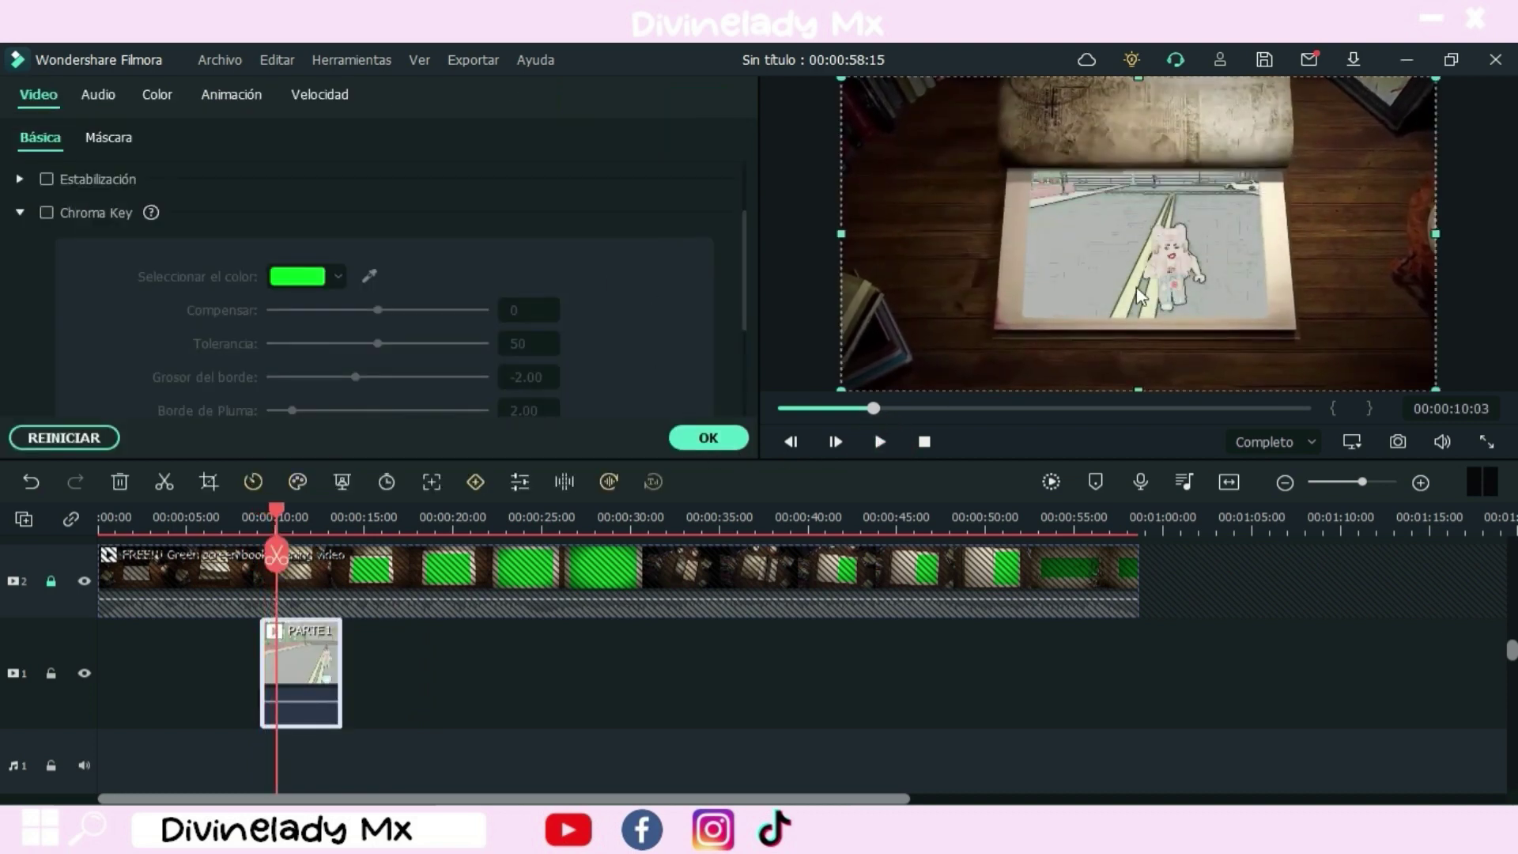
click(1168, 280)
drag(1435, 77, 1280, 157)
click(1169, 272)
mouse_move(1238, 231)
mouse_down()
mouse_move(1257, 215)
mouse_move(1266, 228)
mouse_move(1259, 218)
mouse_up()
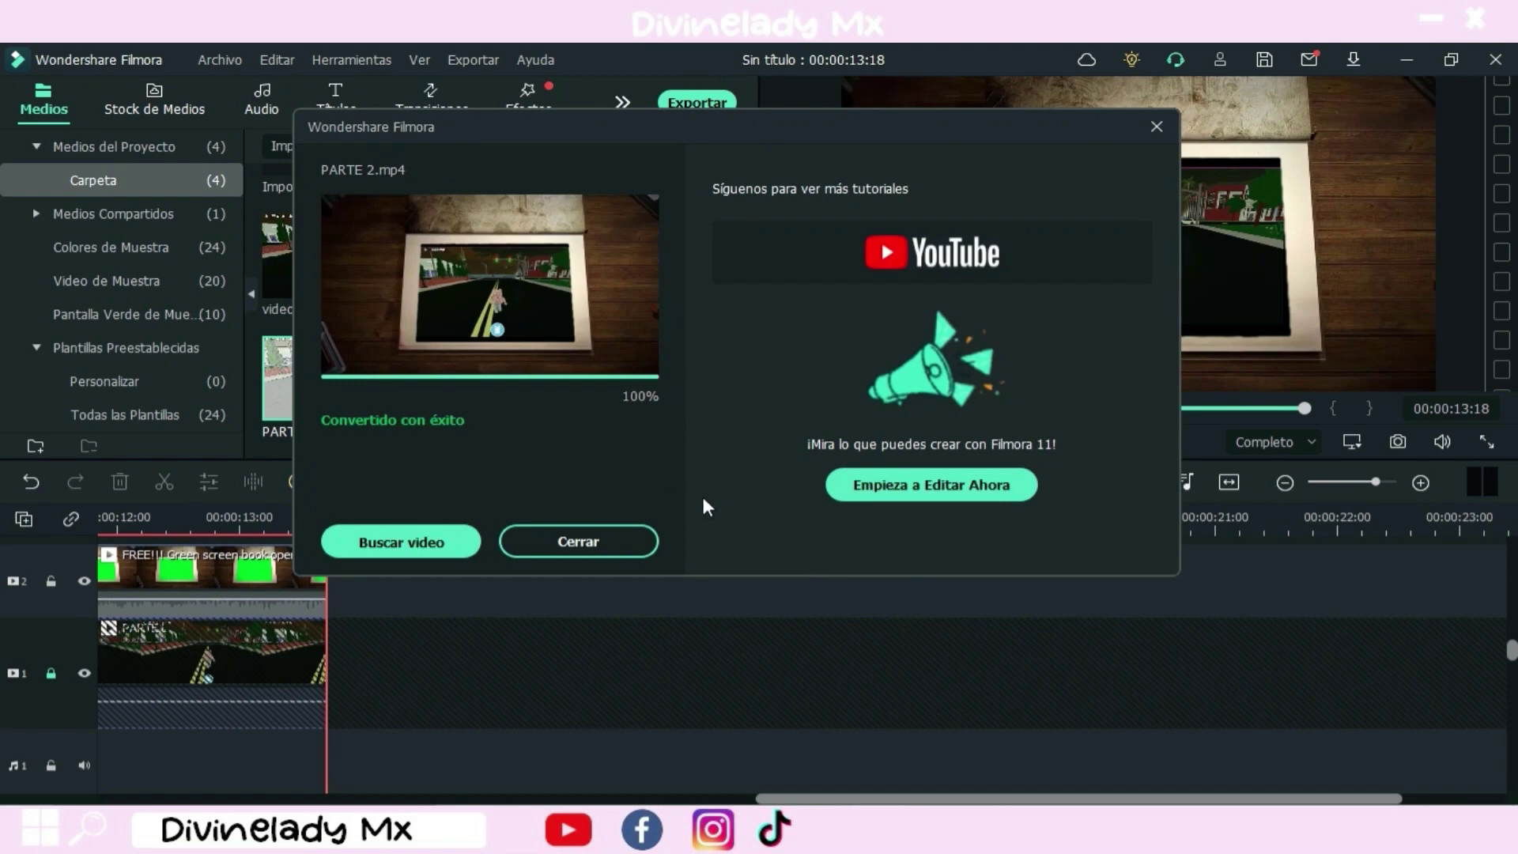
Step: Close the finished PARTE 2 export and append video base after the PARTE 2 clip on track 1
click(602, 545)
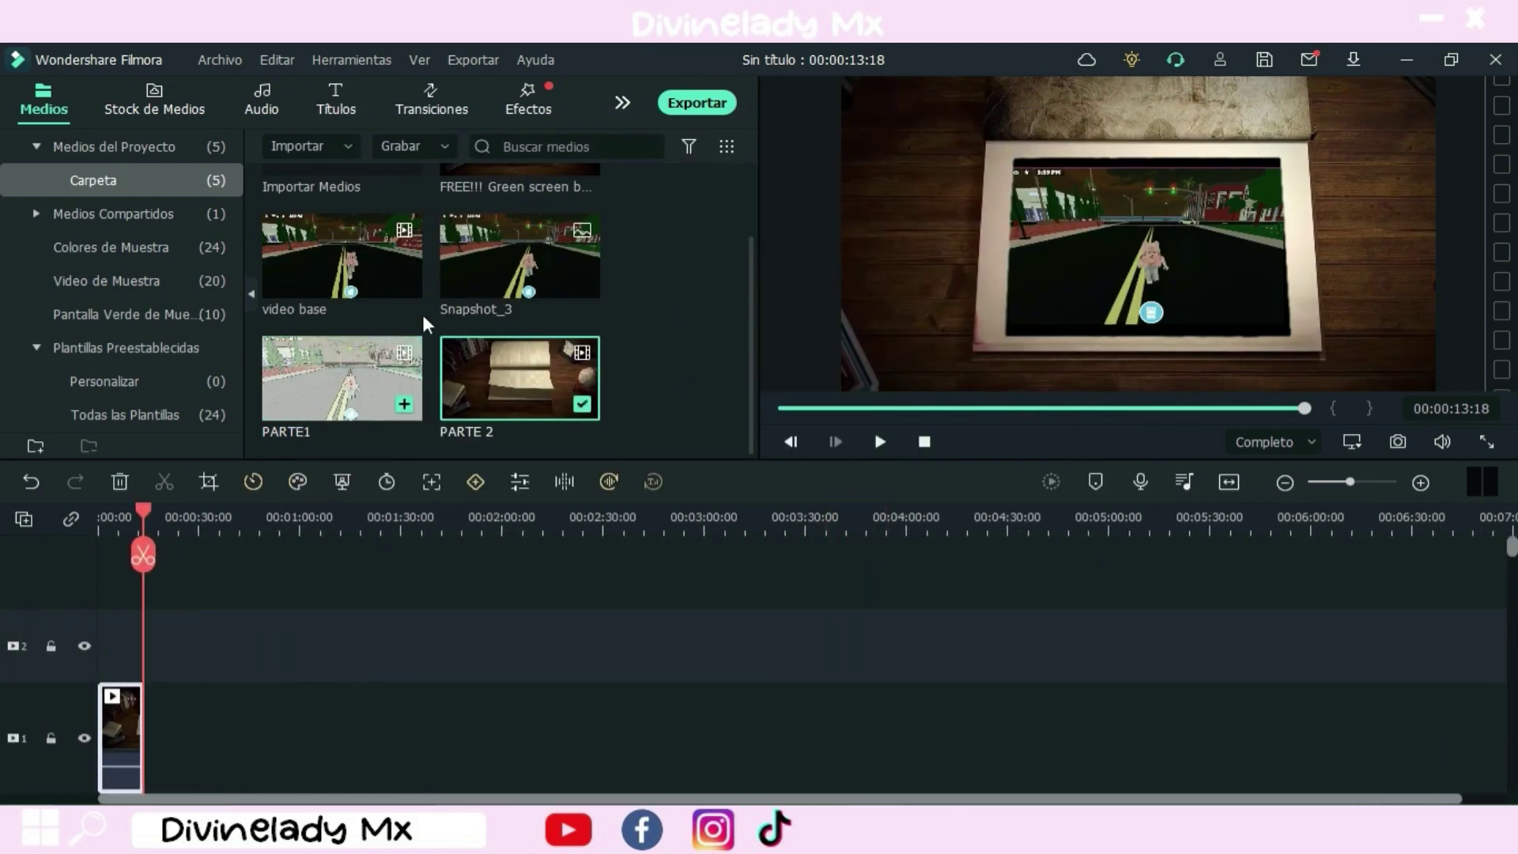
scroll(505, 295, up, 2)
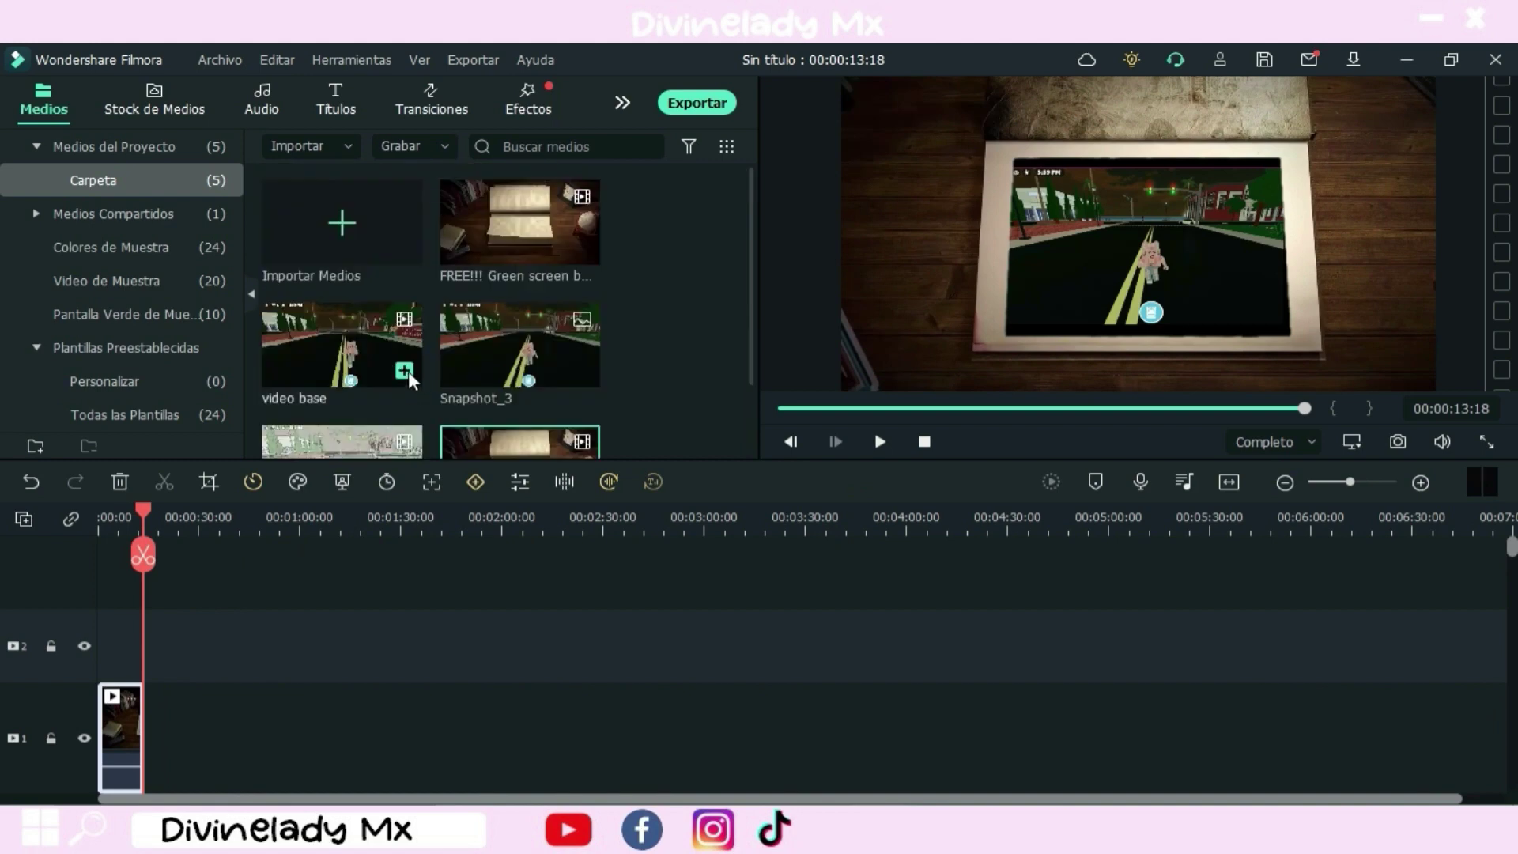
click(405, 371)
scroll(419, 427, down, 1)
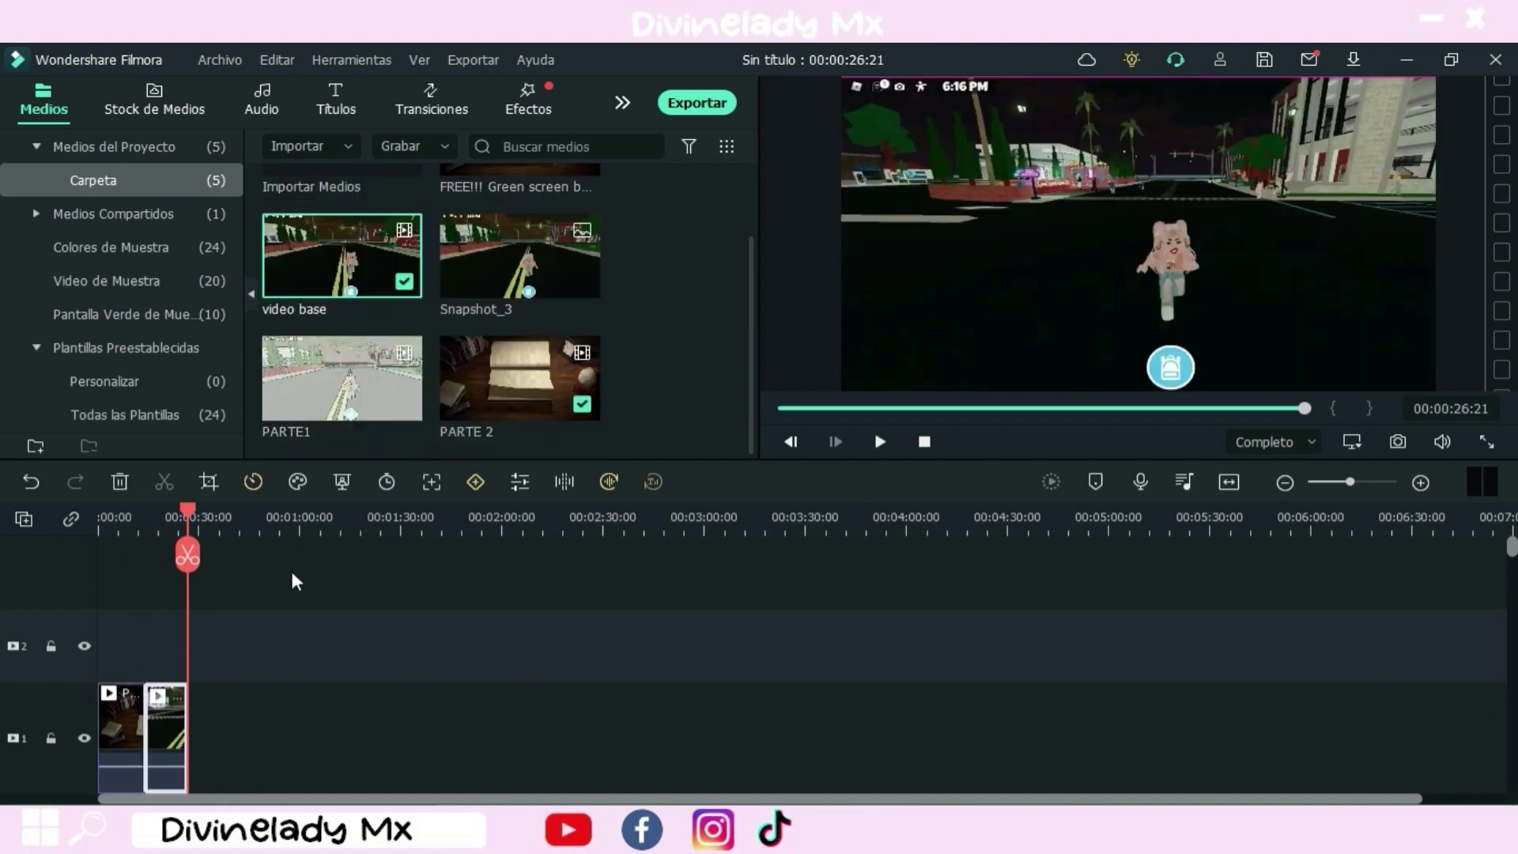
Step: Add the Deformación 7 transition from the ¡Hasta el infinito! category between PARTE 2 and video base
click(431, 101)
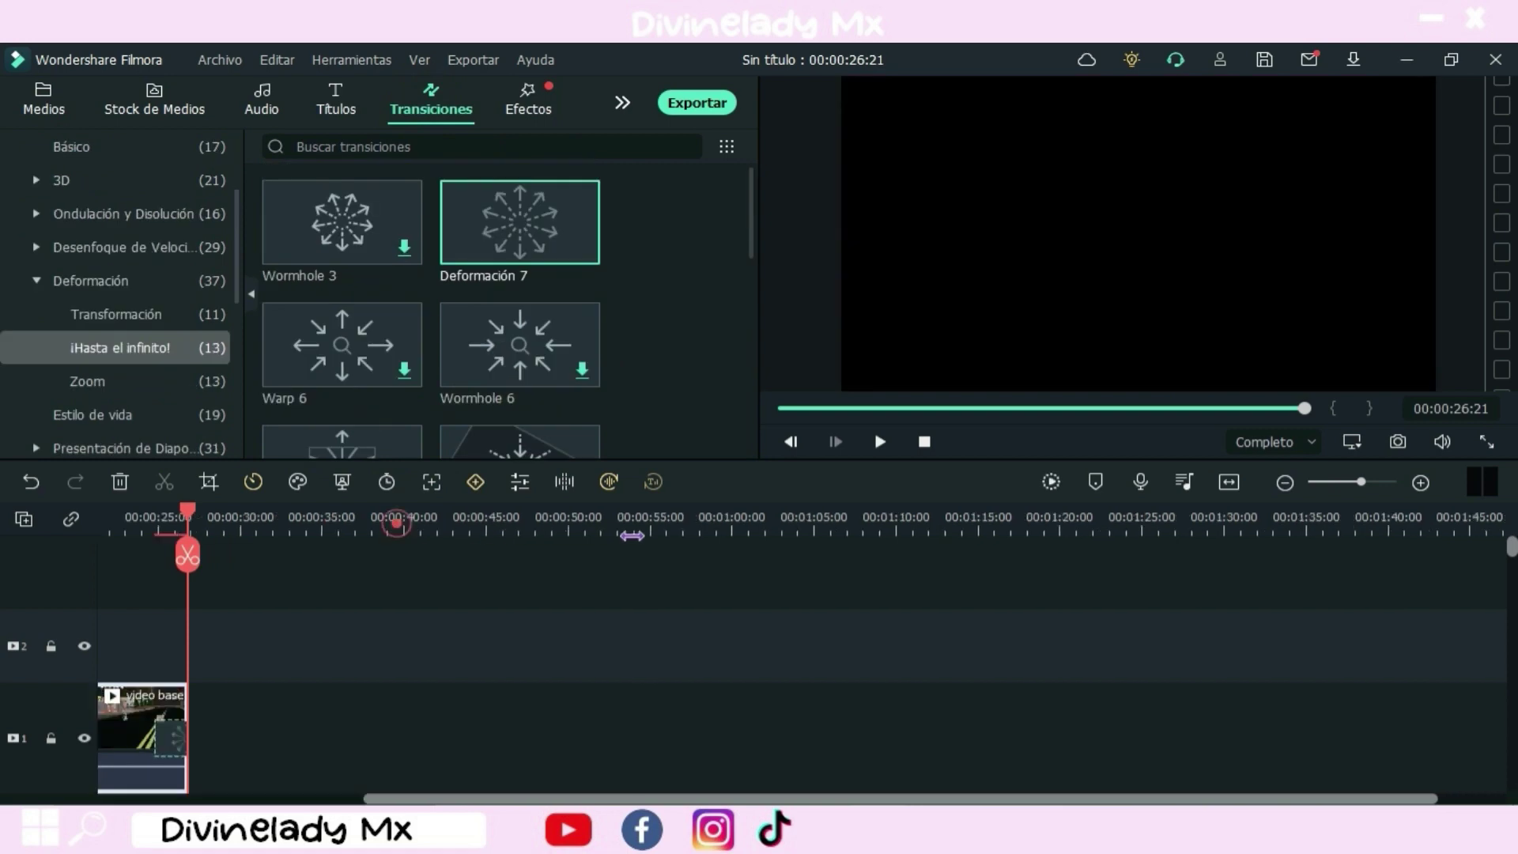
drag(519, 222, 249, 733)
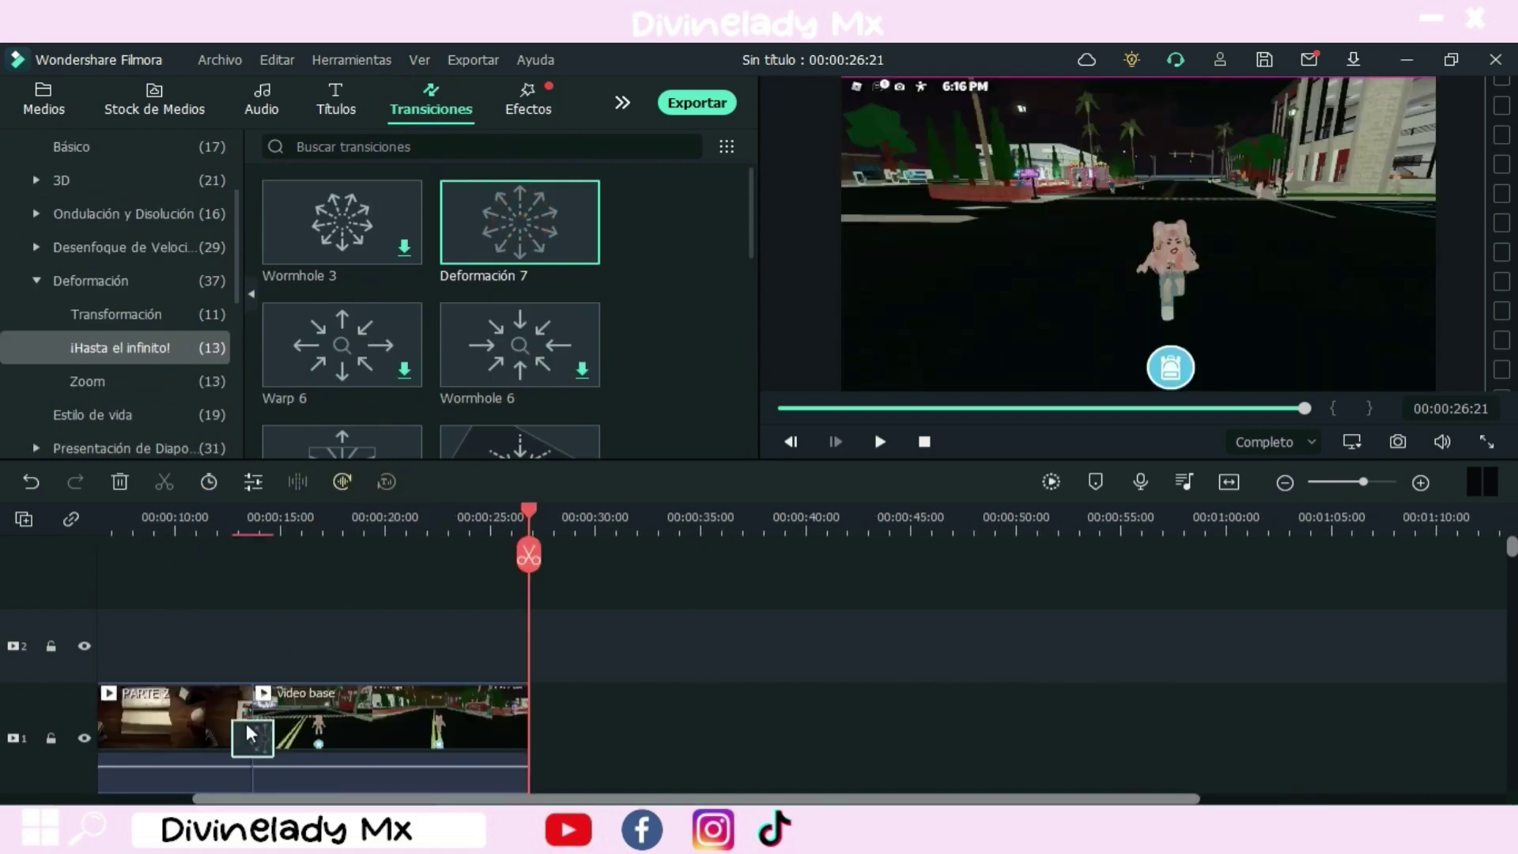
Step: Split the clips at both ends of the transition, at 00:00:12:17 and 00:00:14:18
click(230, 534)
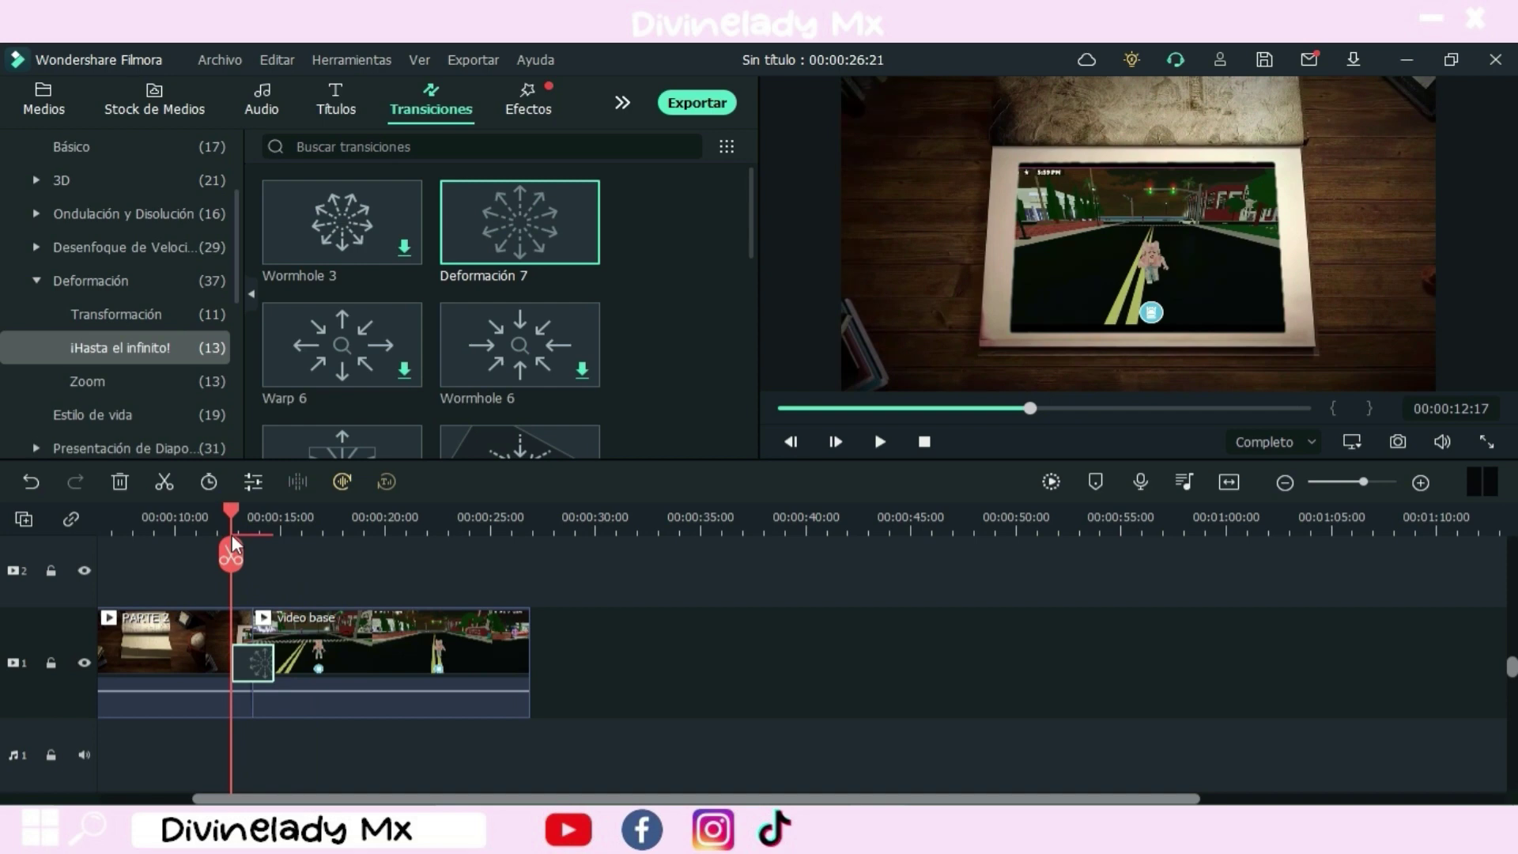
click(238, 554)
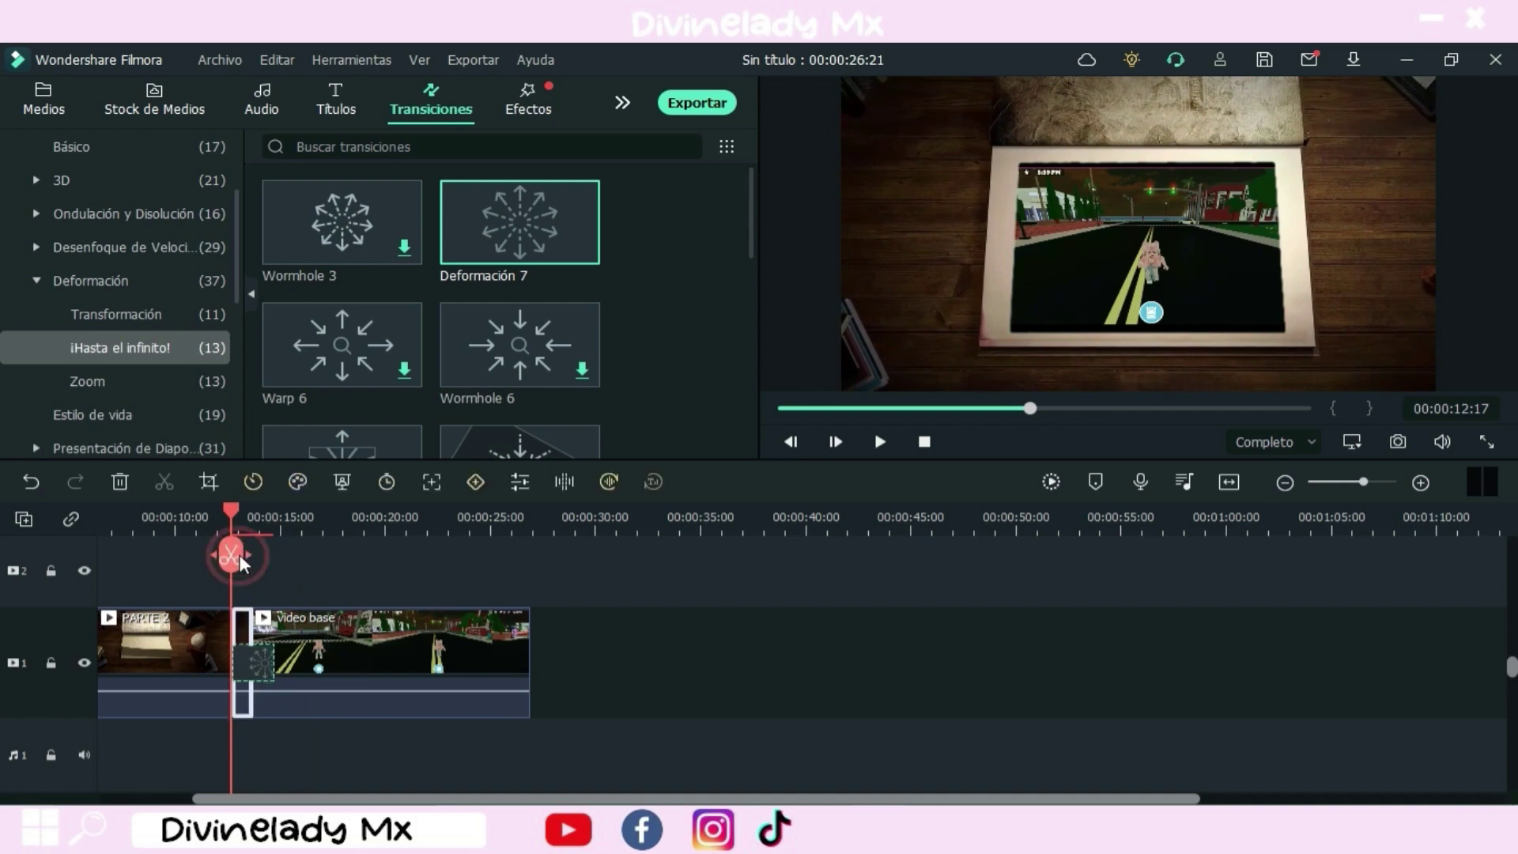
drag(230, 518, 273, 528)
click(274, 555)
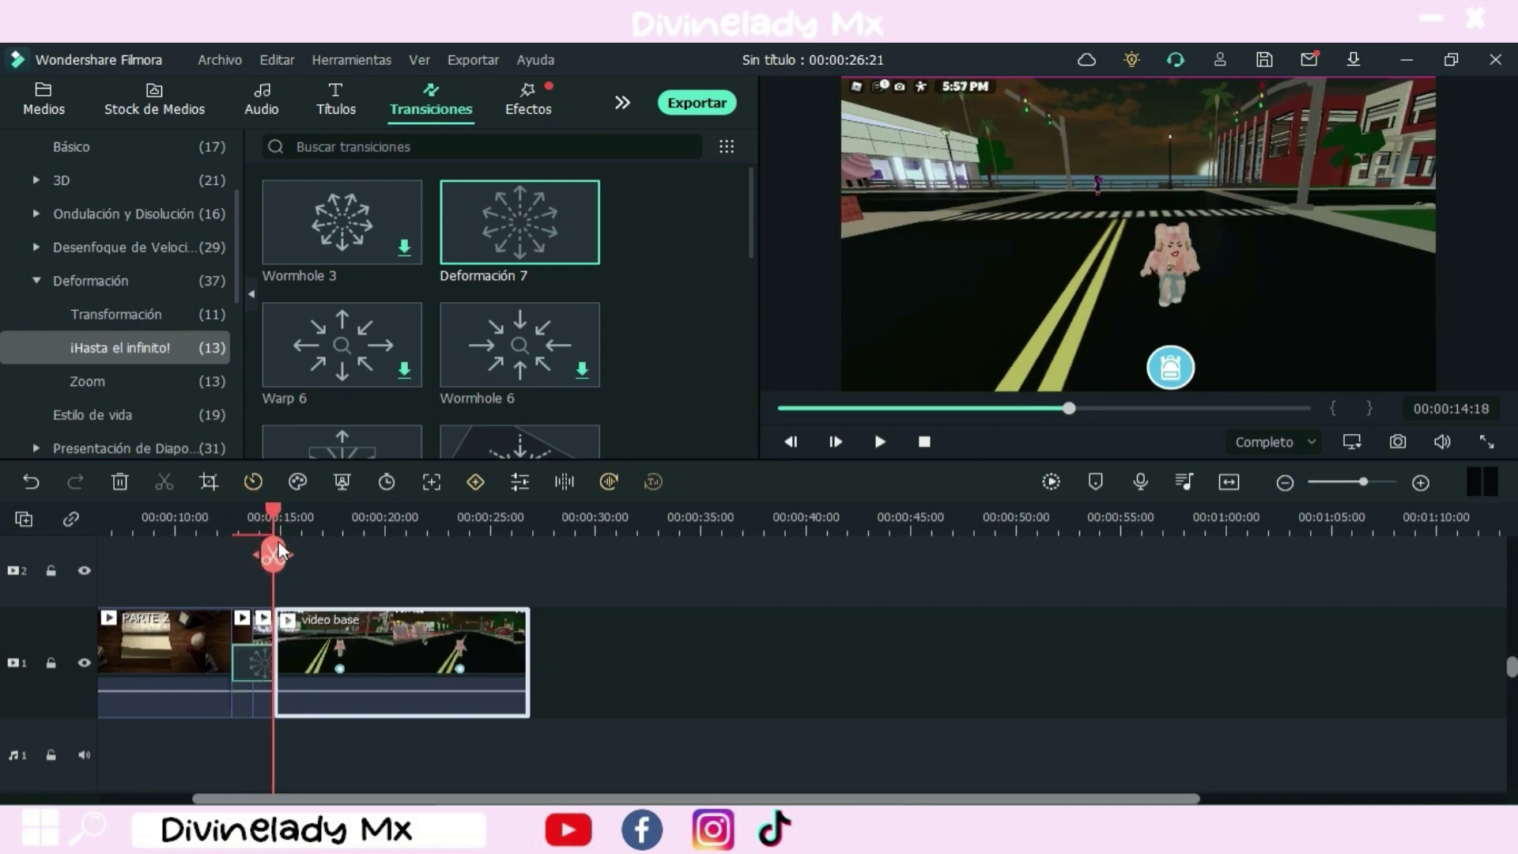
Step: Start a pan and zoom on the short PARTE 2 segment under the transition, fitting the Iniciar frame around the book page at about 1085 x 610
click(243, 632)
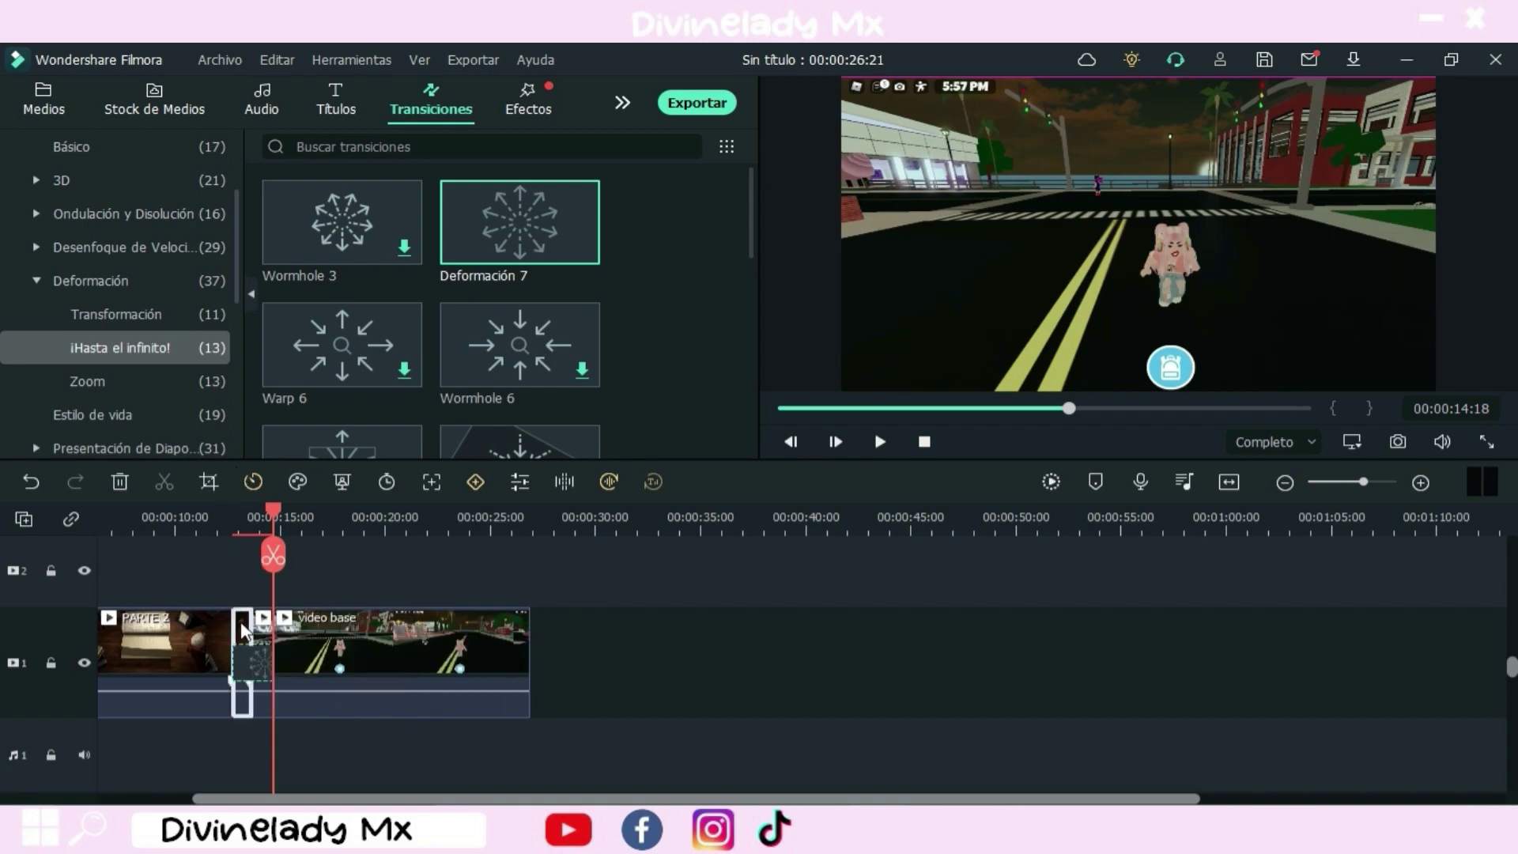
double_click(242, 632)
click(208, 482)
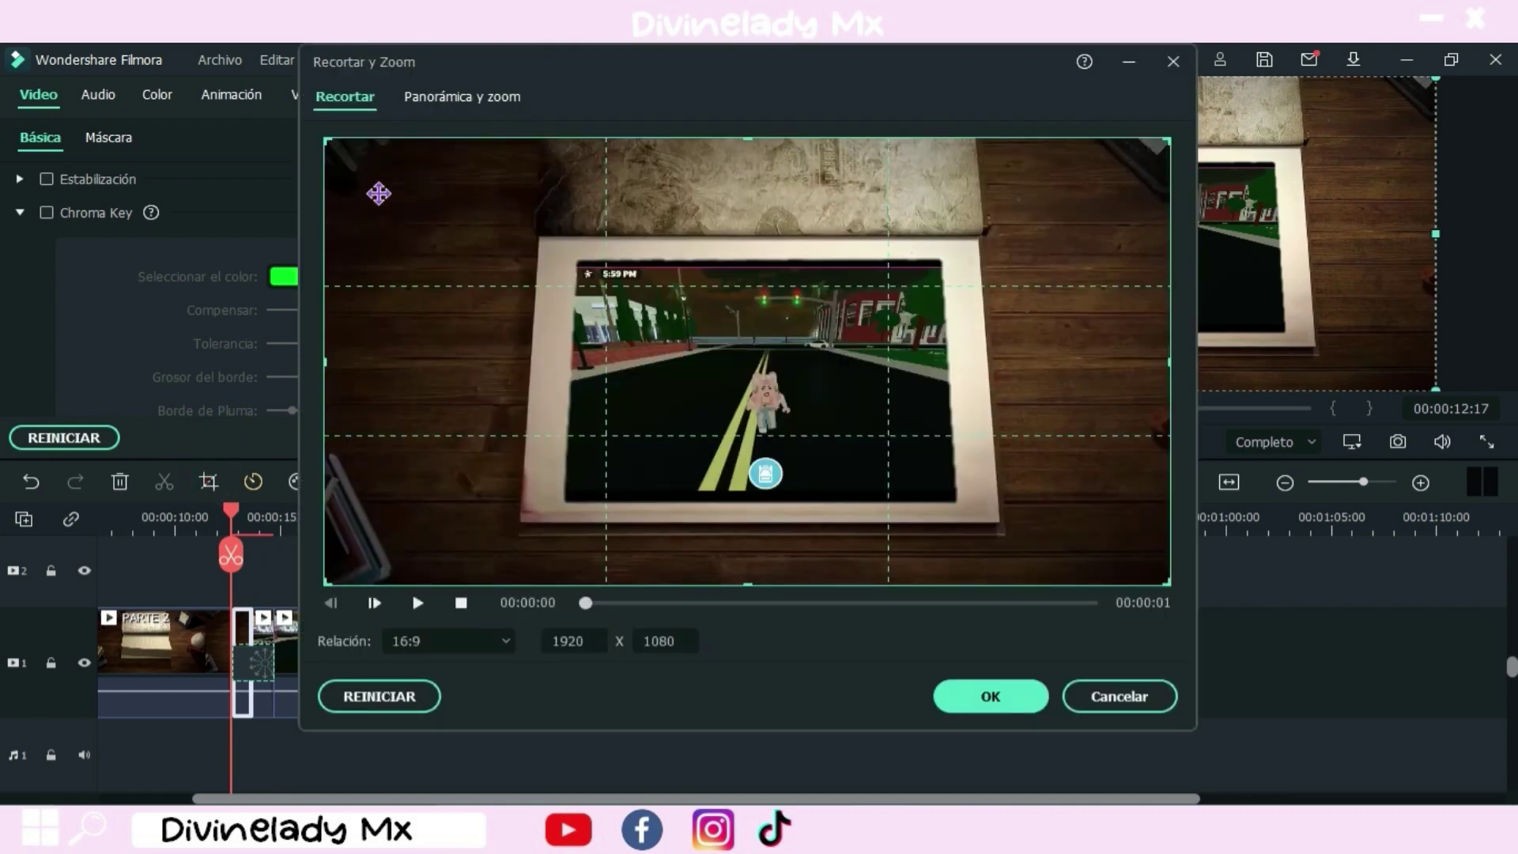
click(453, 98)
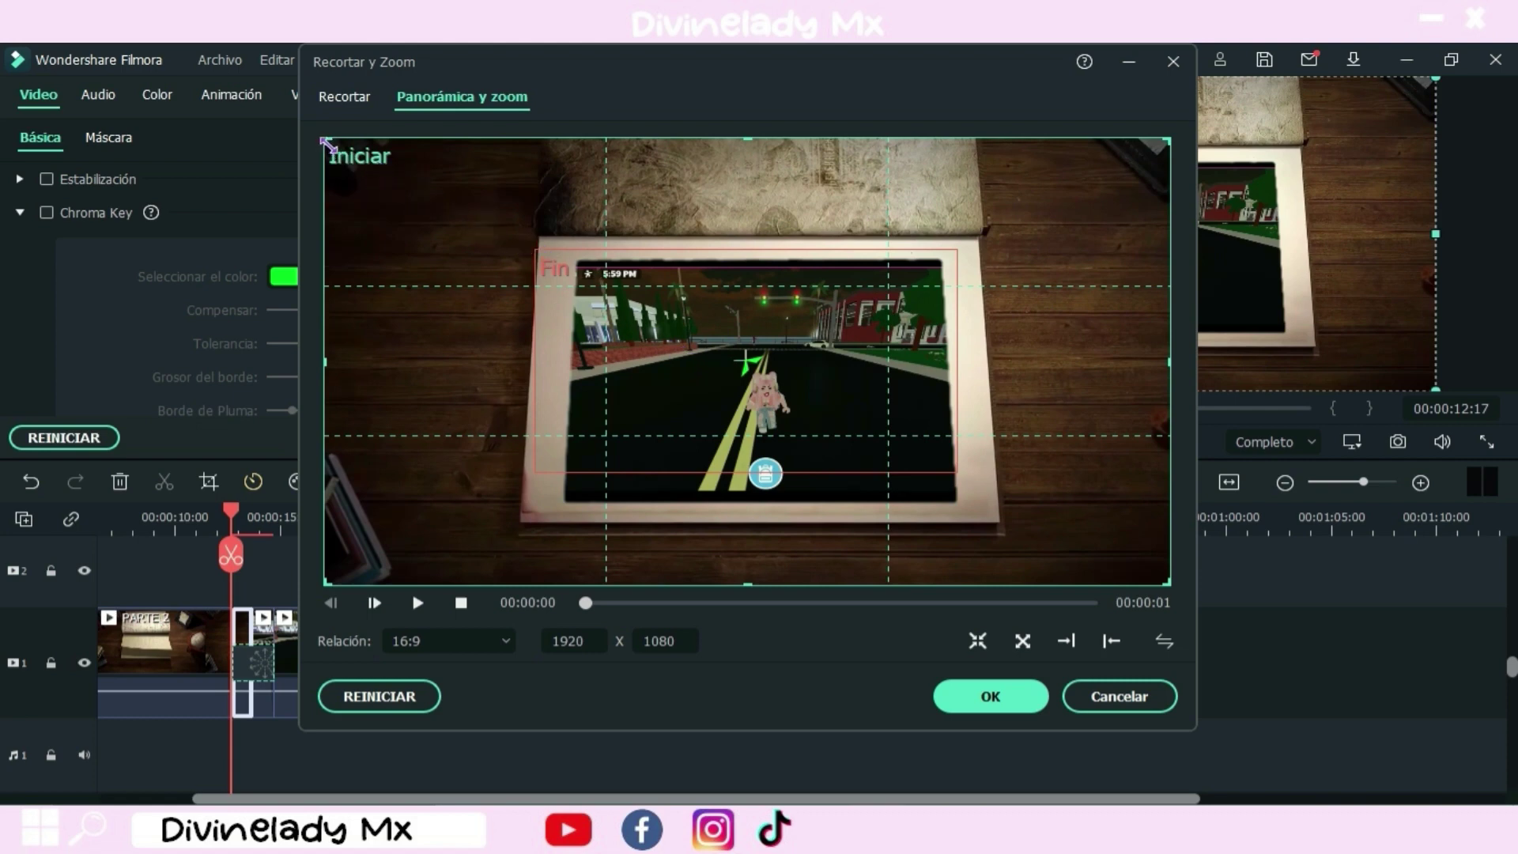
drag(327, 145, 528, 220)
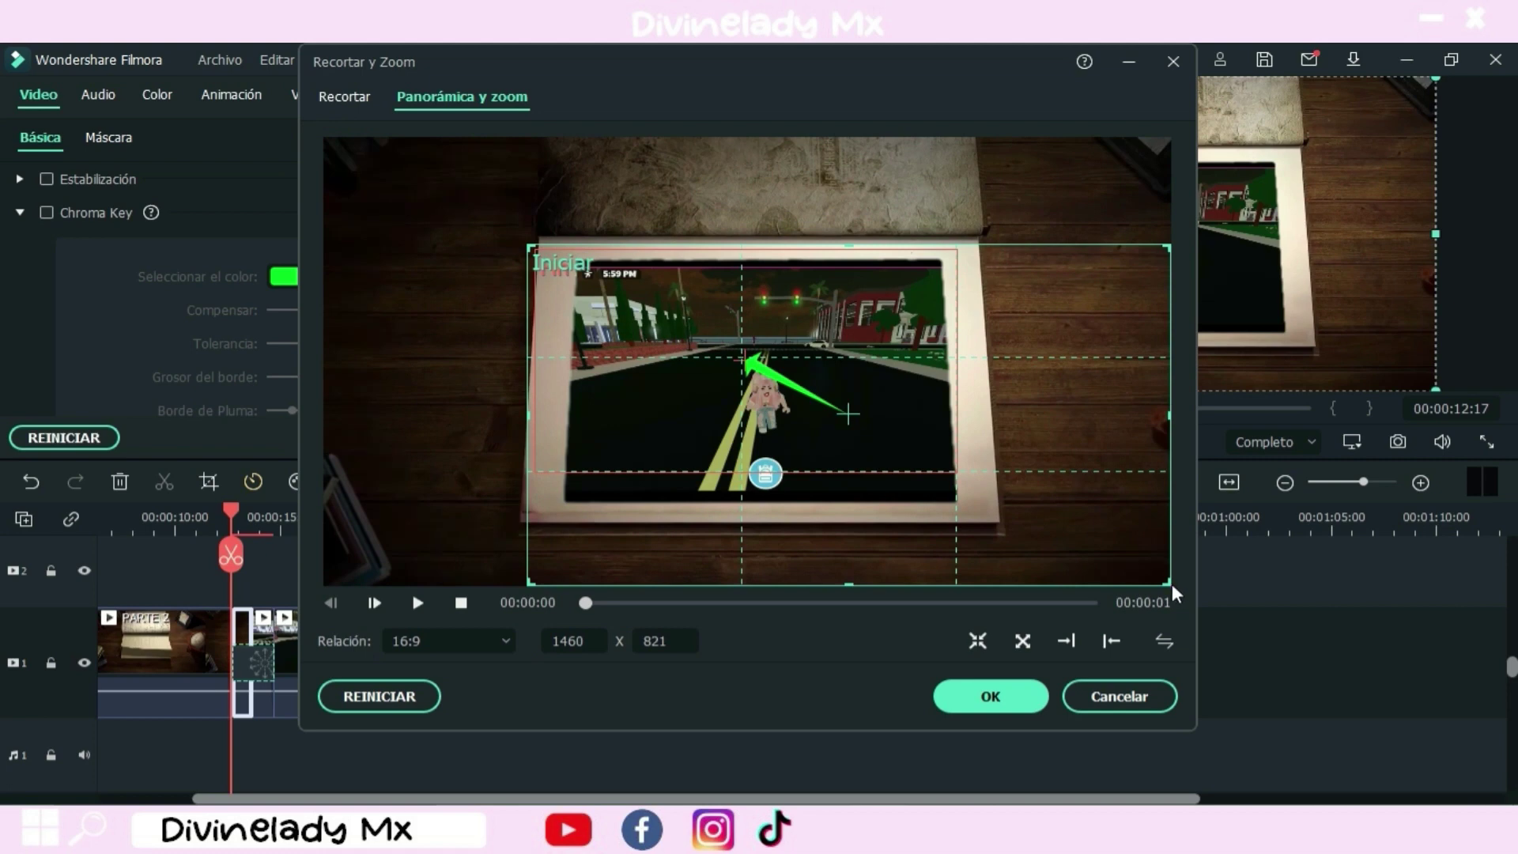
drag(1175, 592, 1006, 545)
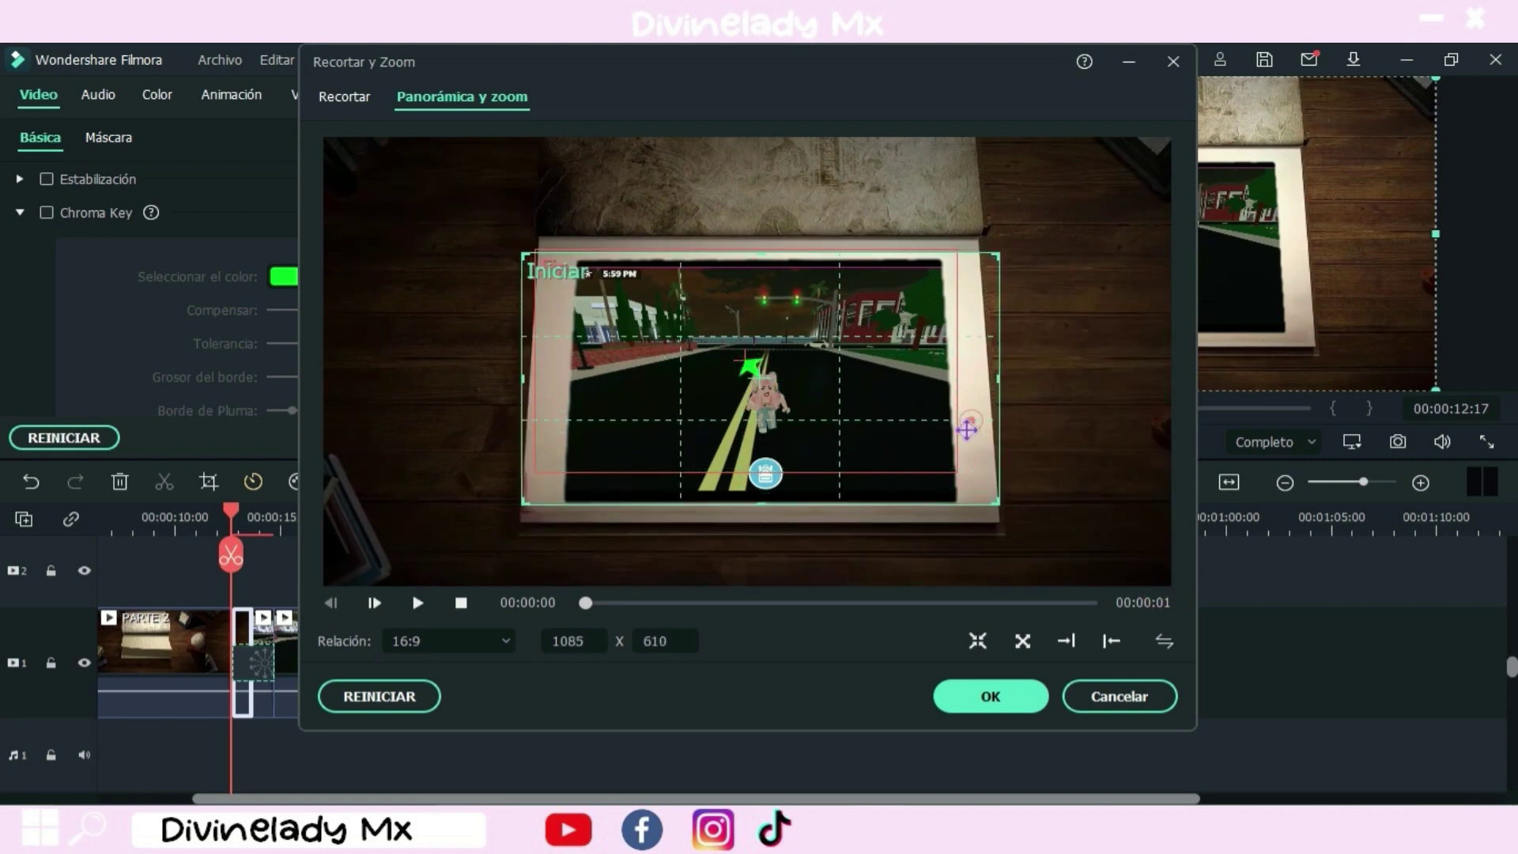
Step: Align the Fin frame with the Iniciar frame around the book page at about 1074 x 604 and apply the pan and zoom
click(734, 357)
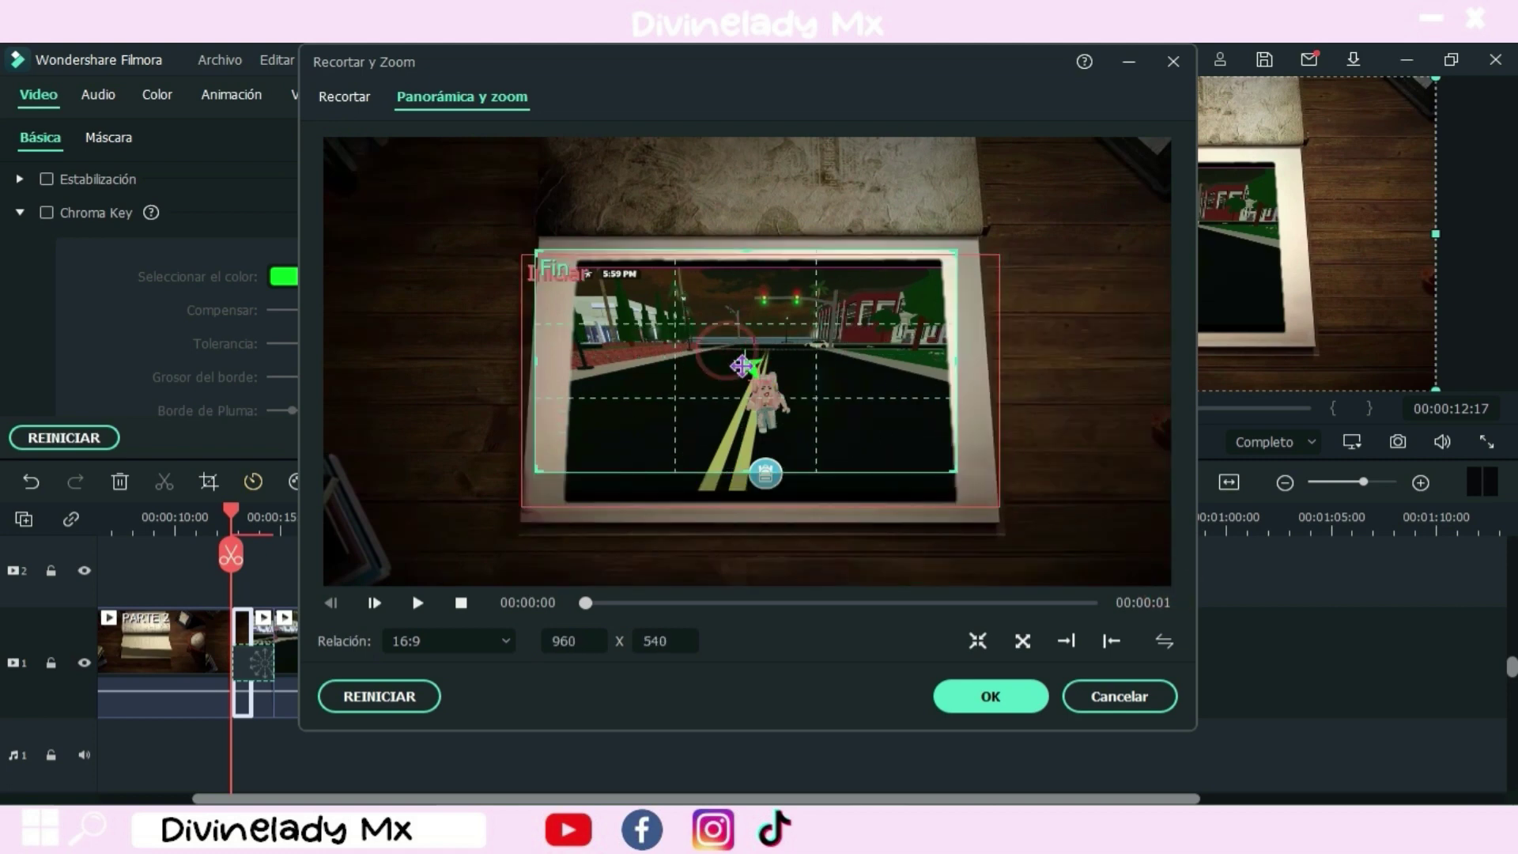
drag(742, 365, 729, 370)
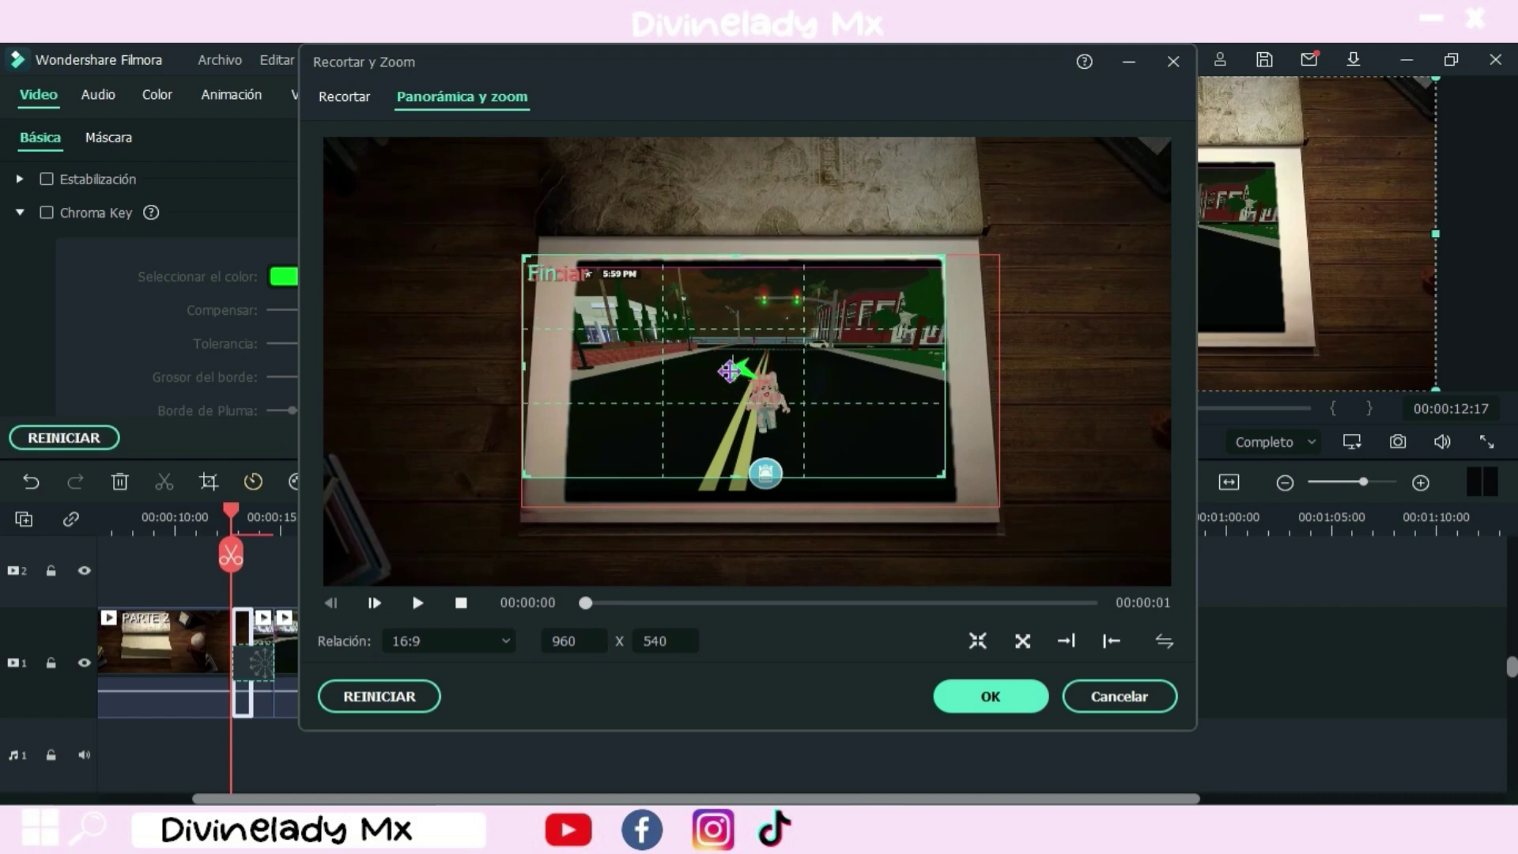
drag(943, 477, 994, 498)
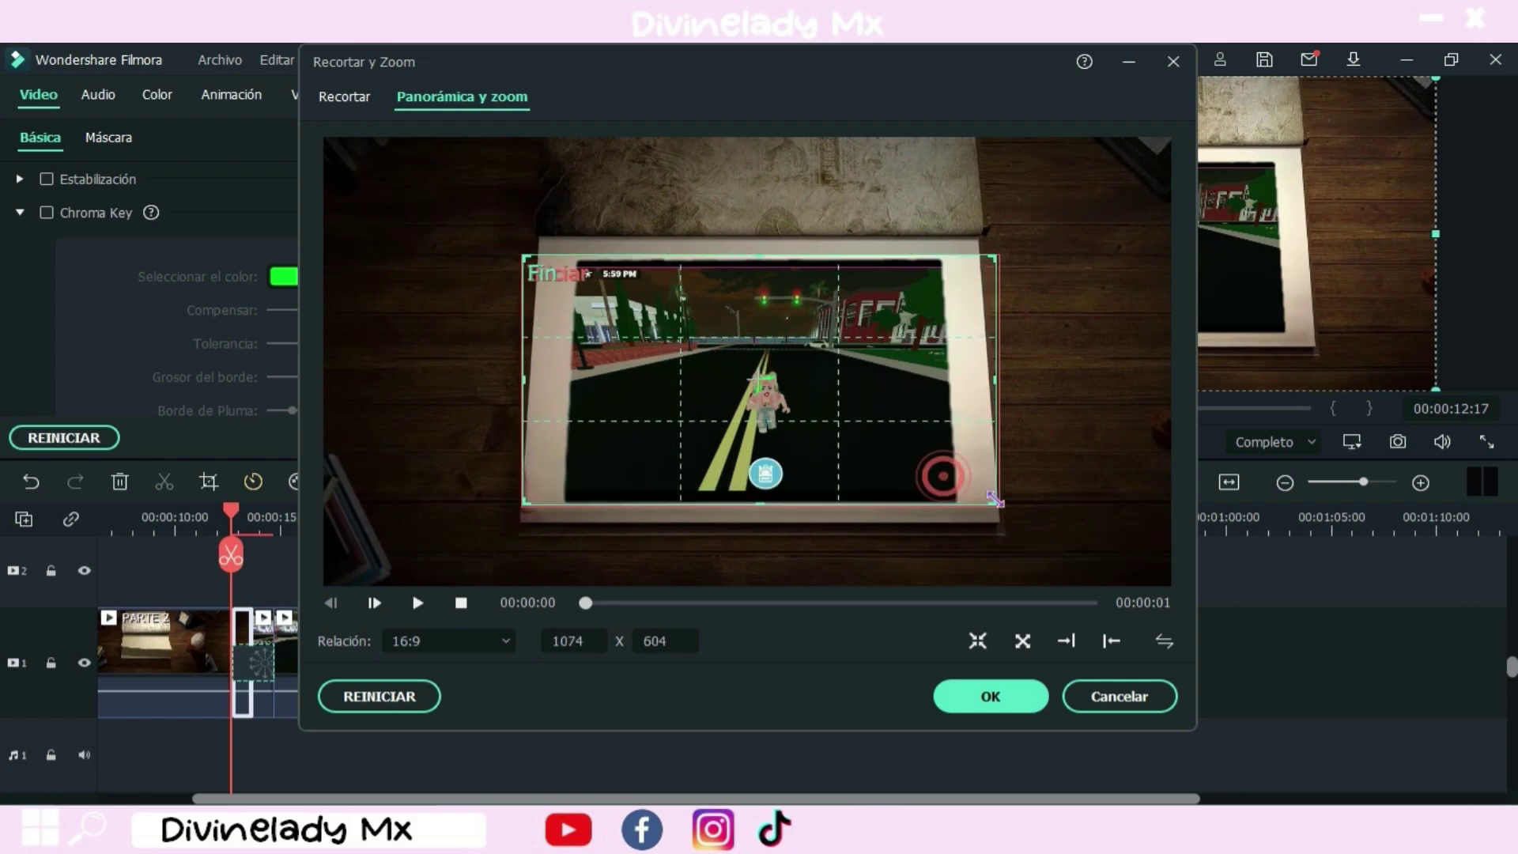
click(991, 695)
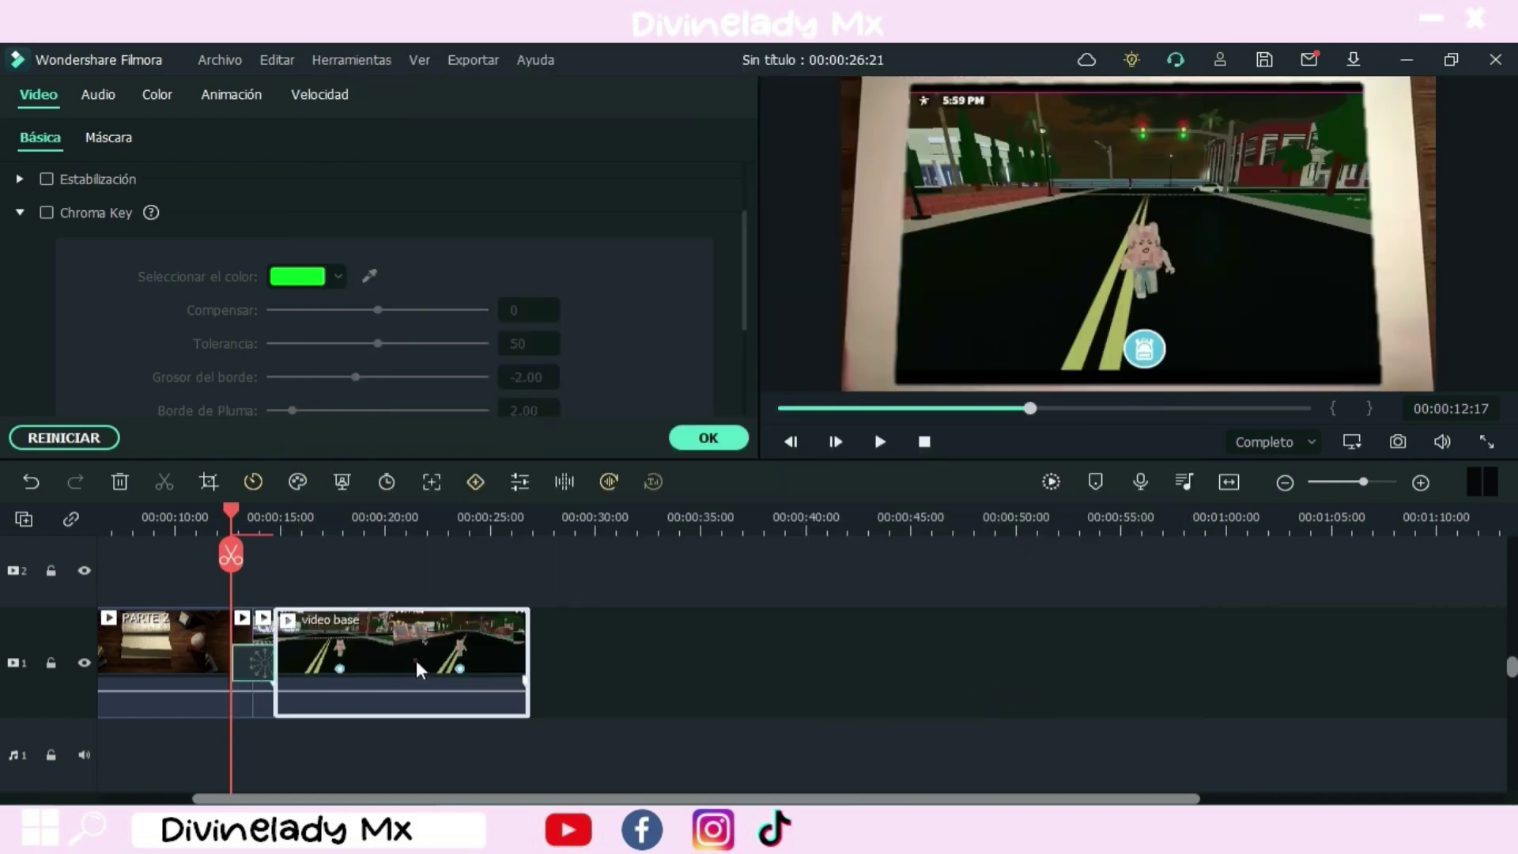
Step: Start a pan and zoom on the long video base clip, shrinking the Iniciar frame to about 896 x 504 around the centre
click(207, 484)
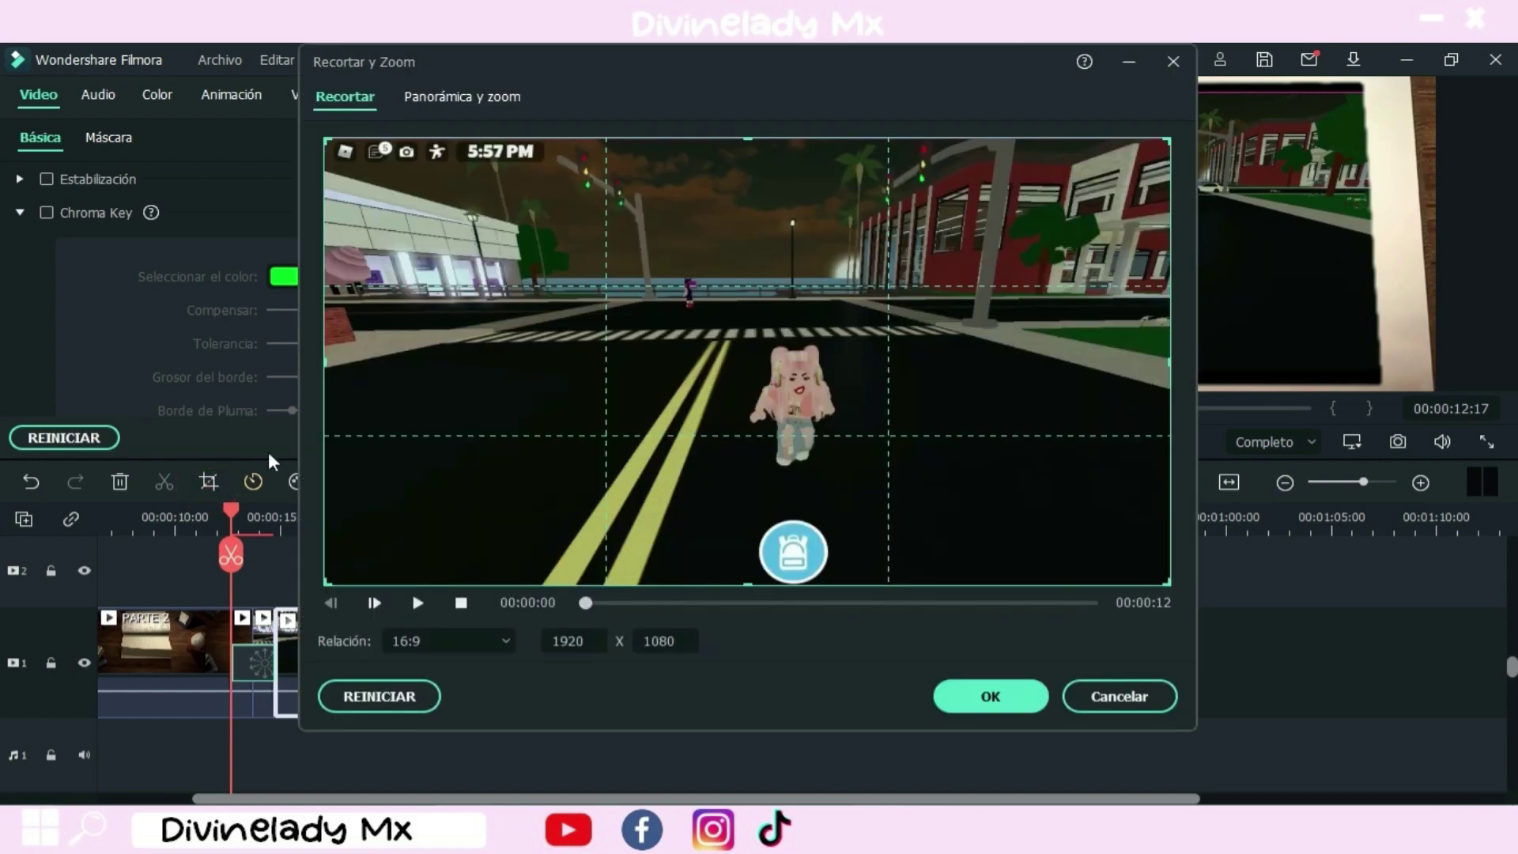
click(448, 104)
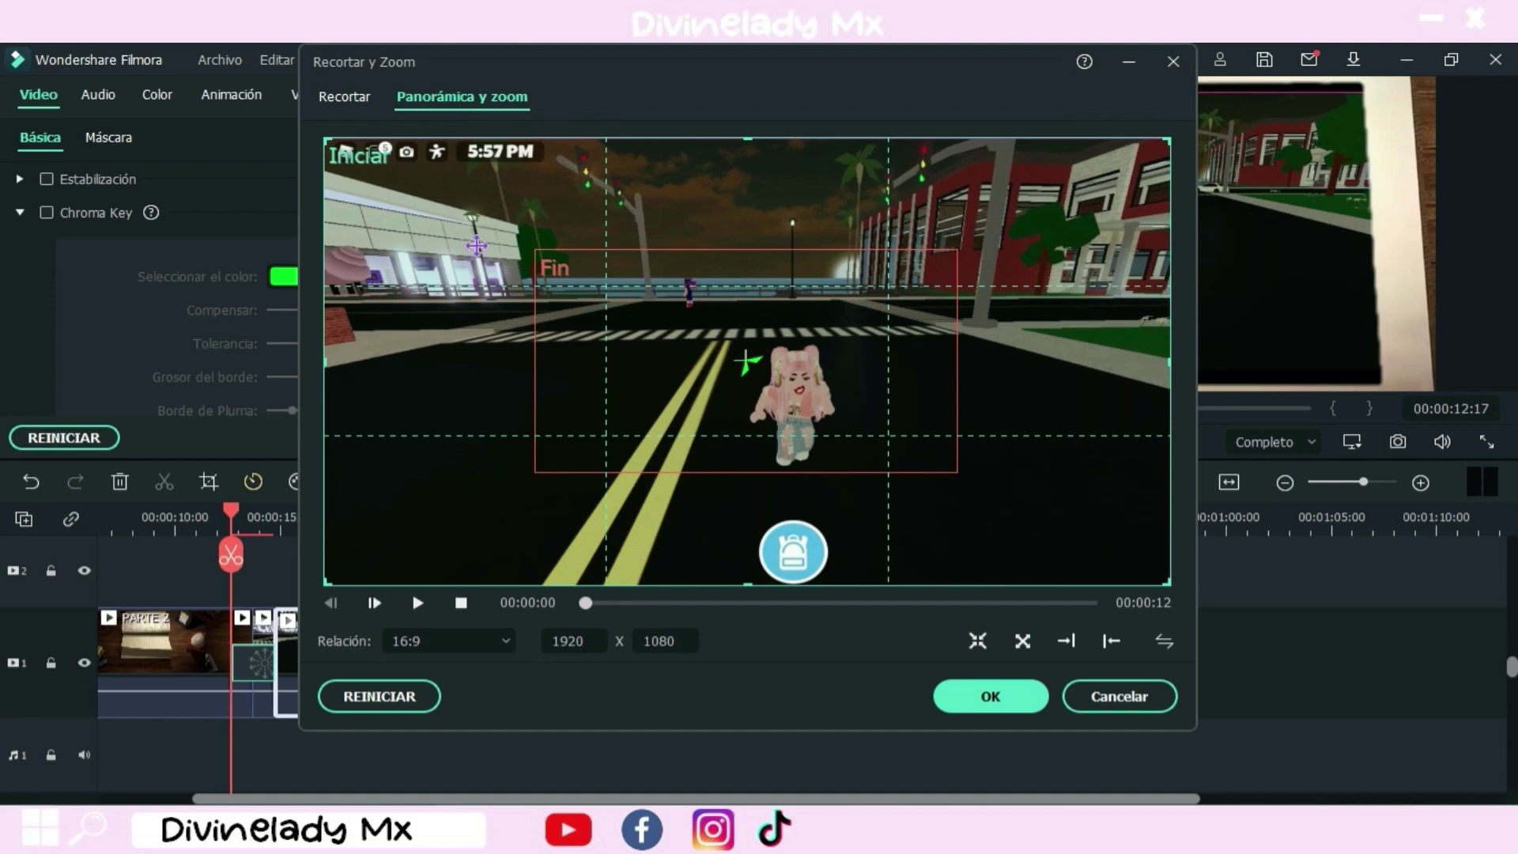
drag(325, 139, 545, 247)
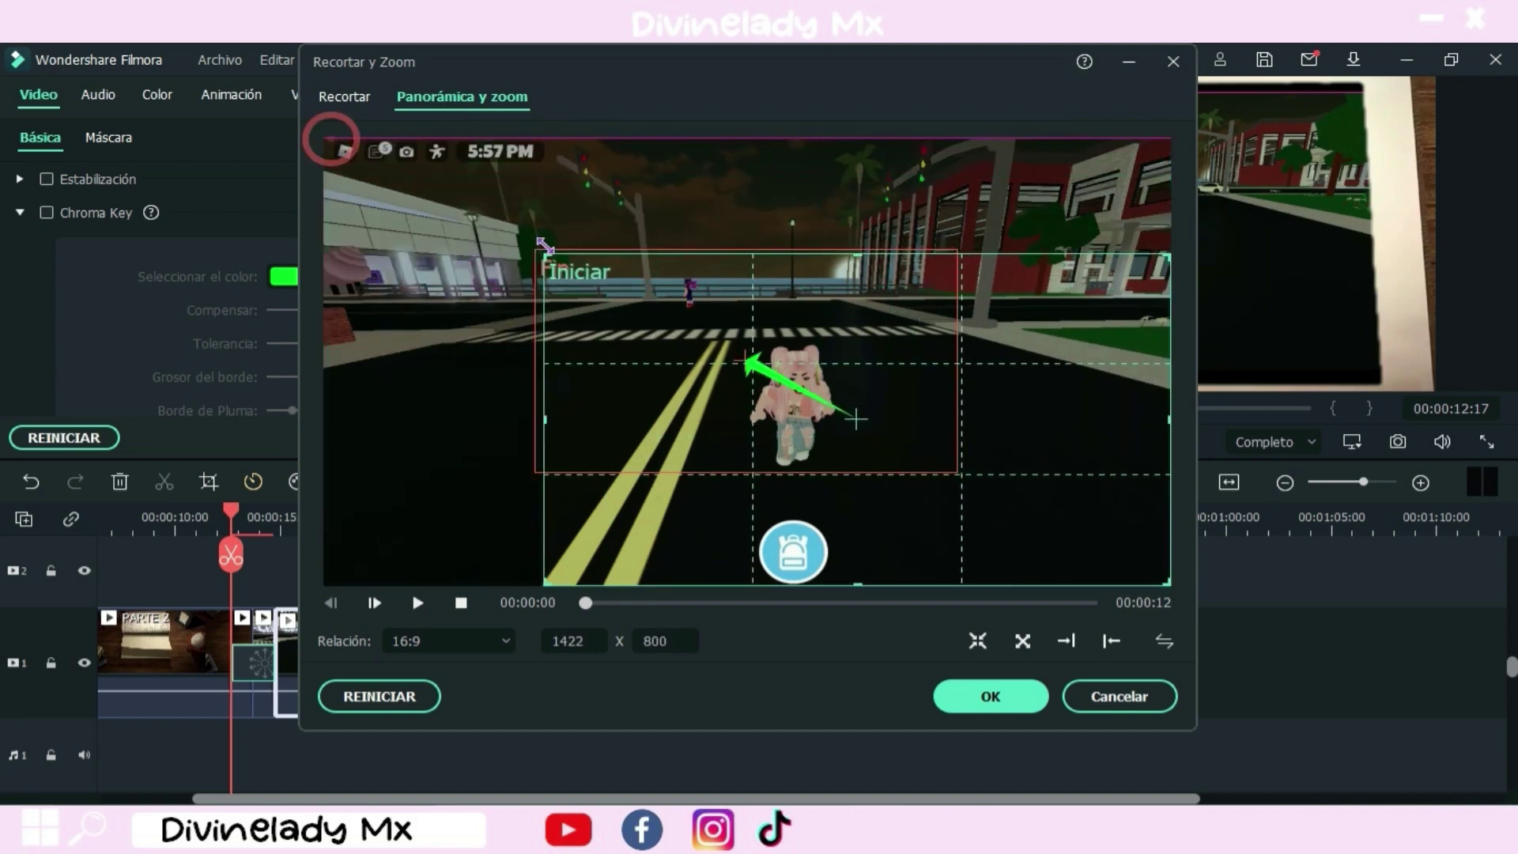
drag(1168, 589, 940, 495)
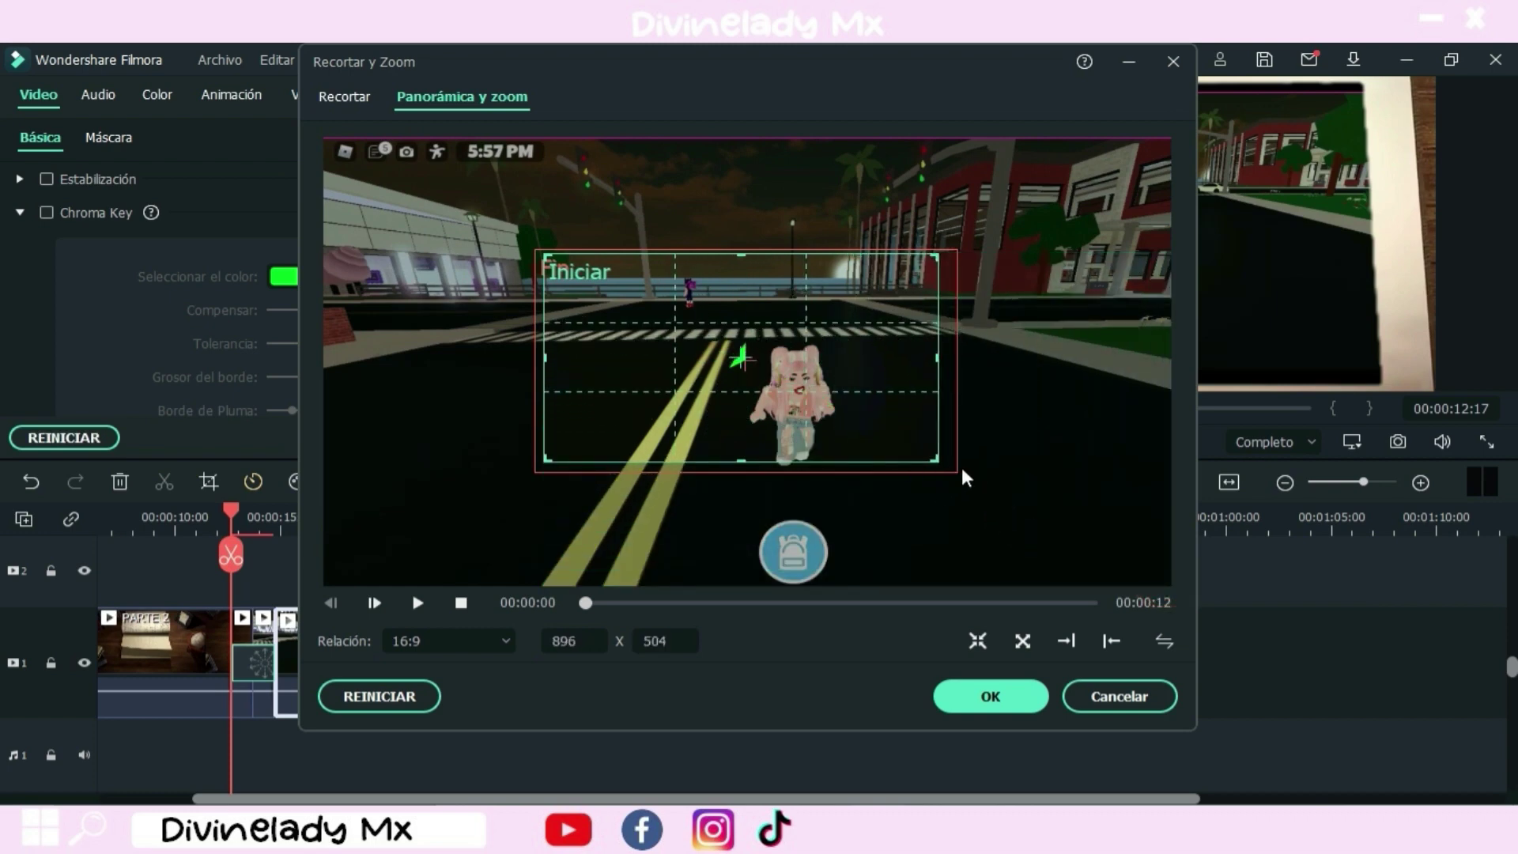
Step: Enlarge the Fin frame to nearly the full picture, about 1899 x 1068, apply the pan and zoom, and return the playhead to the start
click(953, 469)
drag(542, 253, 330, 155)
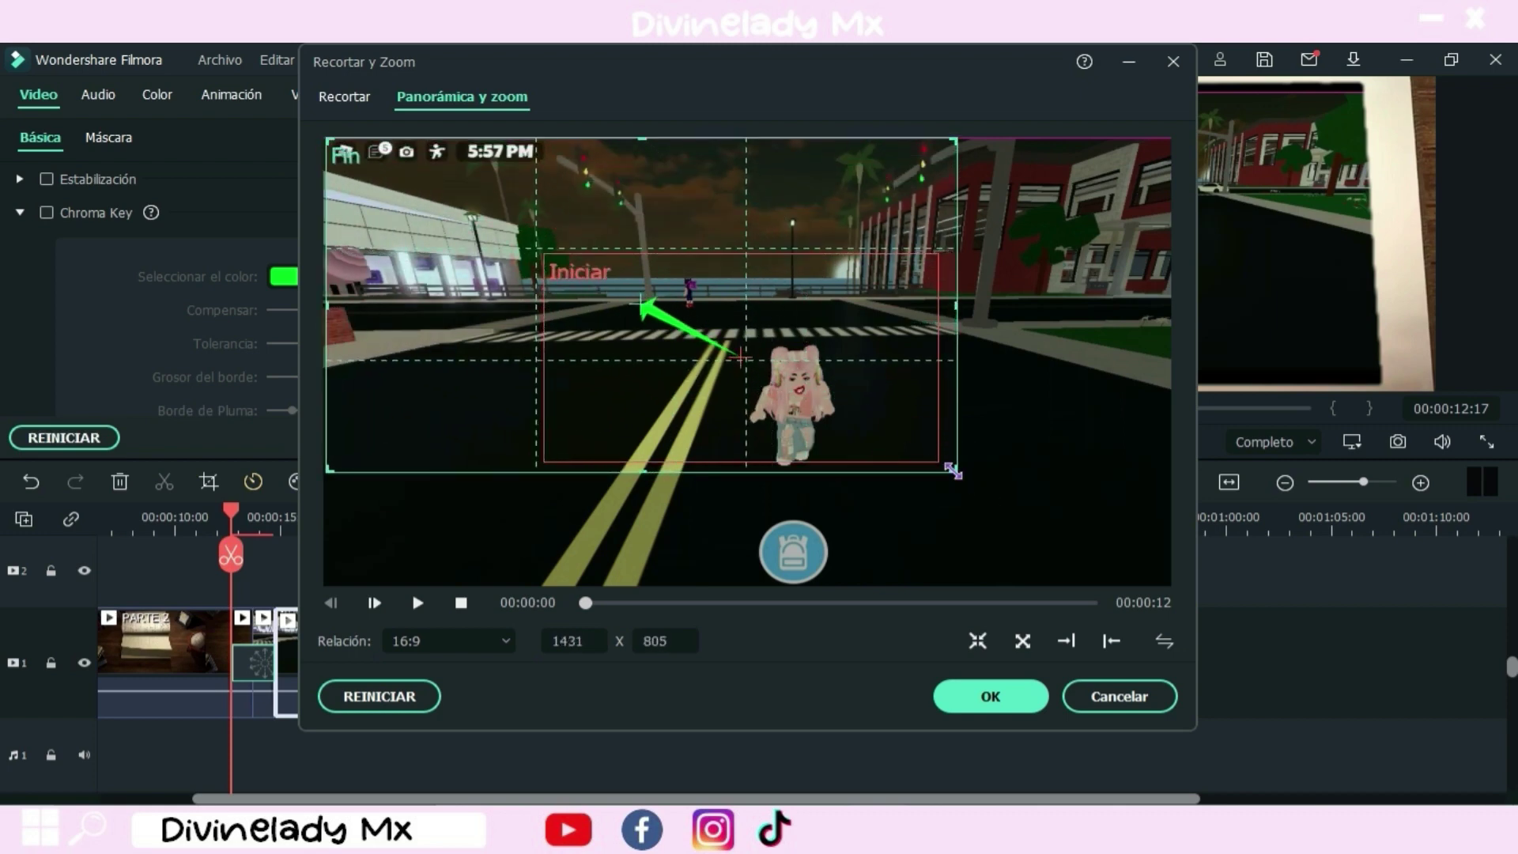
drag(953, 471, 1169, 589)
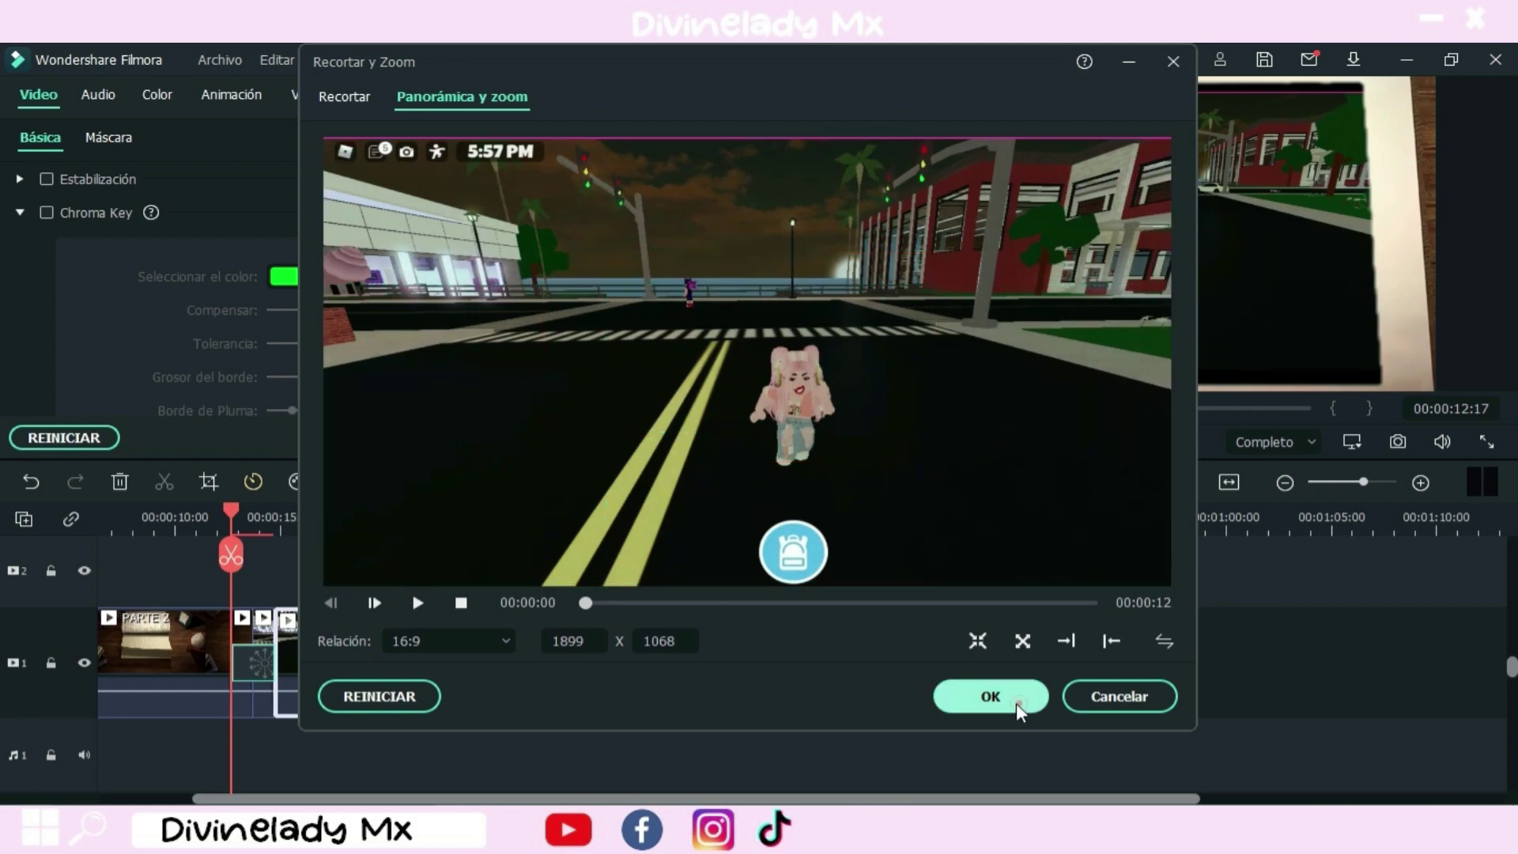
click(1016, 704)
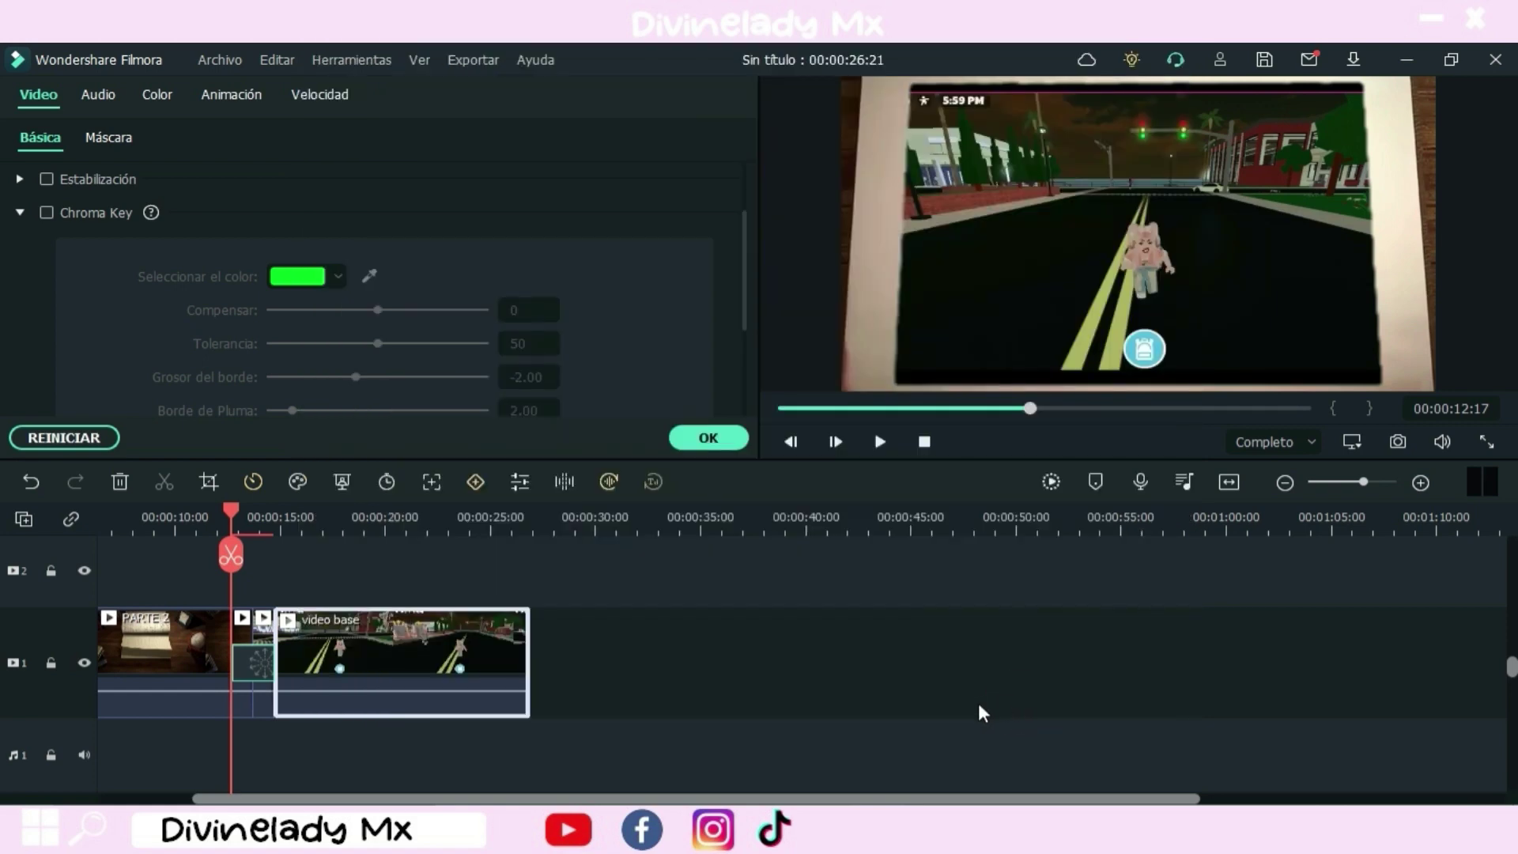
key(Home)
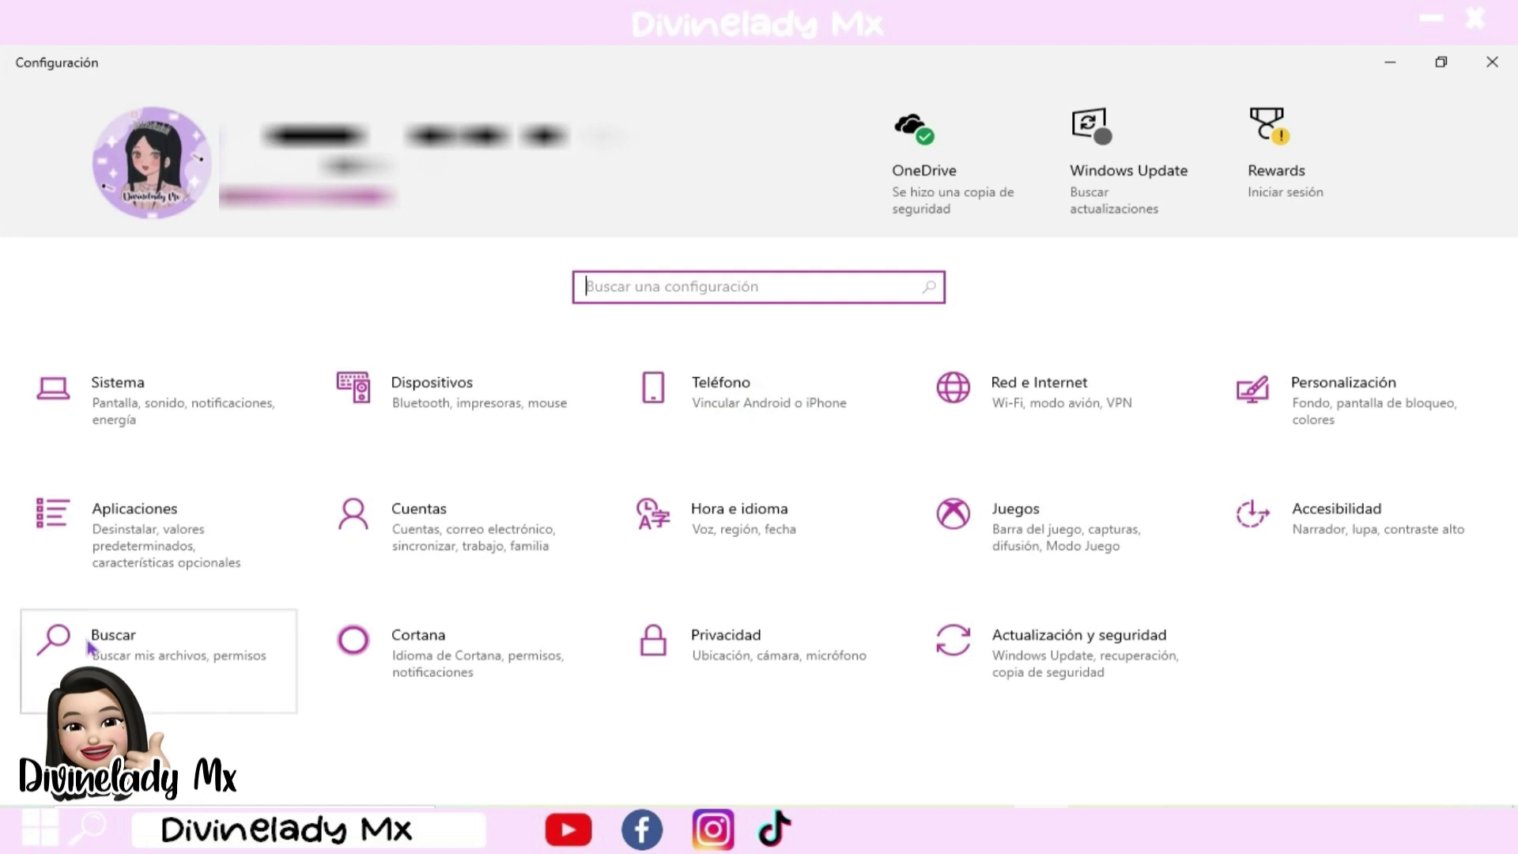
Step: Switch to Windows Settings and open the mouse pointer properties from the theme settings under Personalización
click(1305, 416)
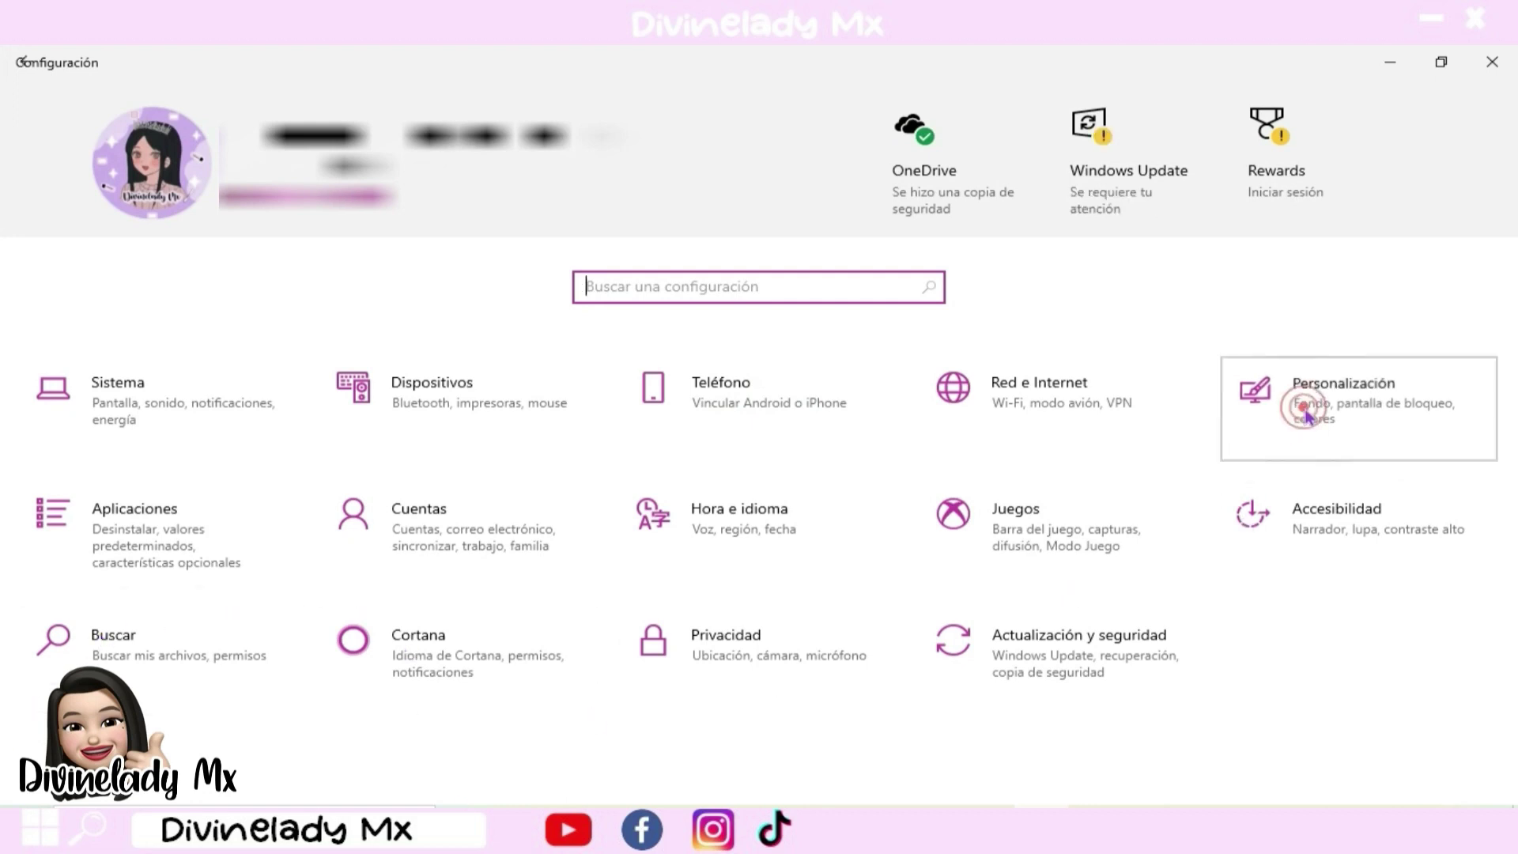
click(1308, 414)
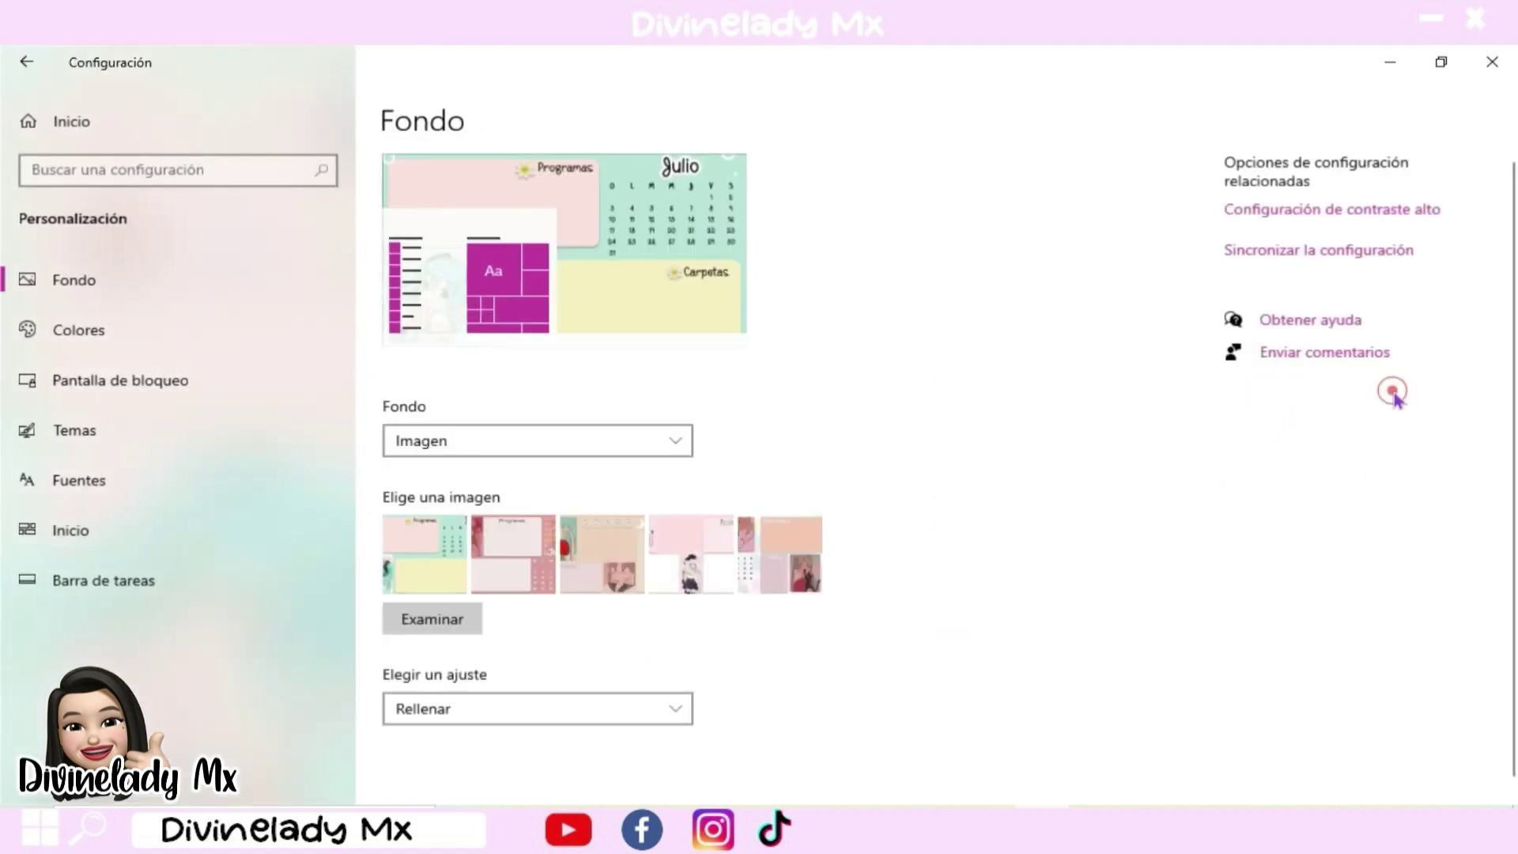
click(91, 439)
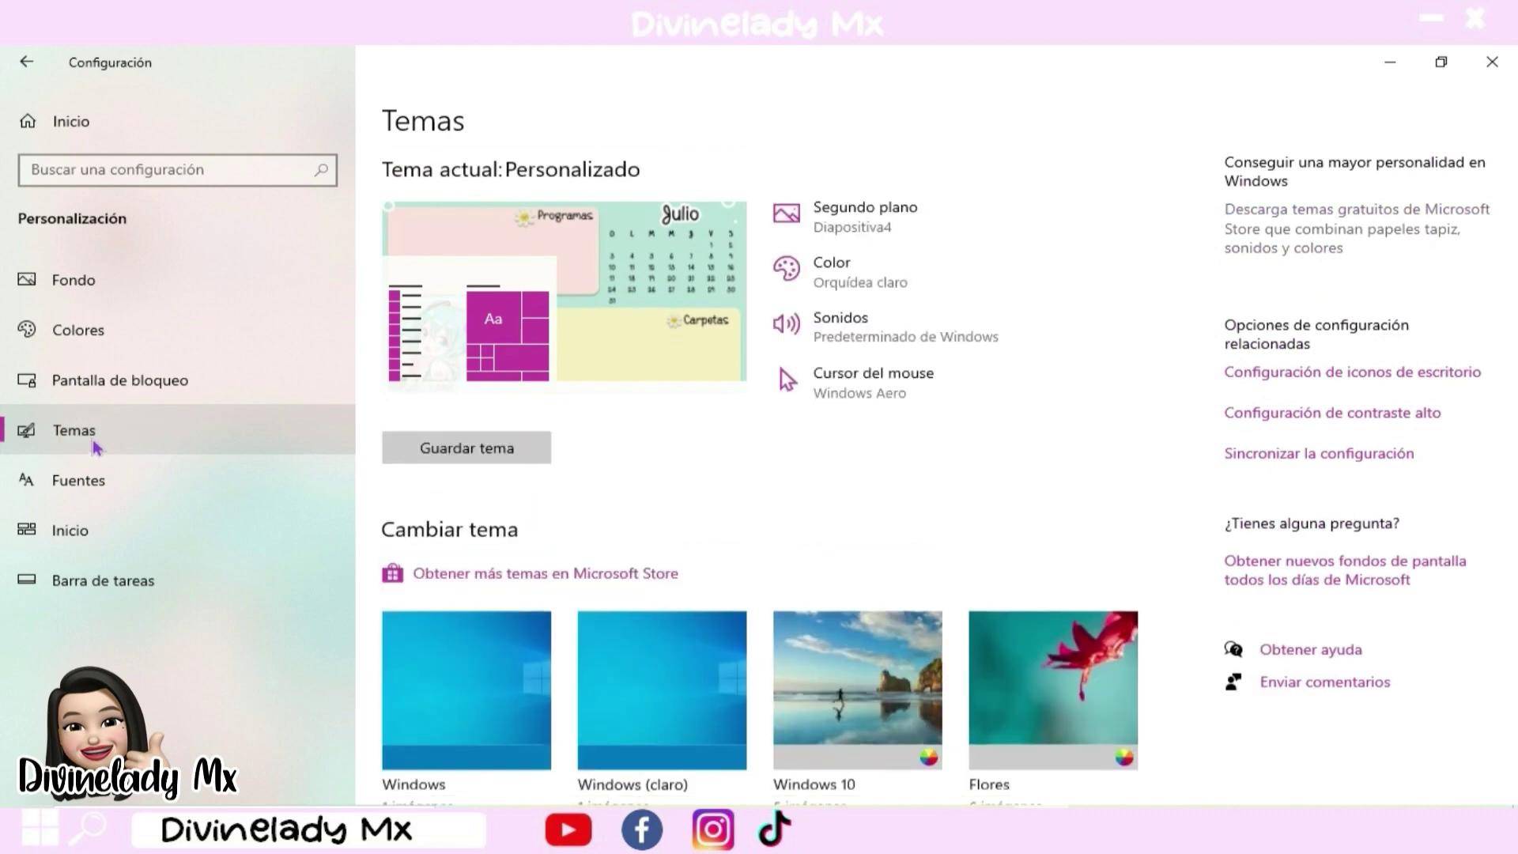
click(854, 402)
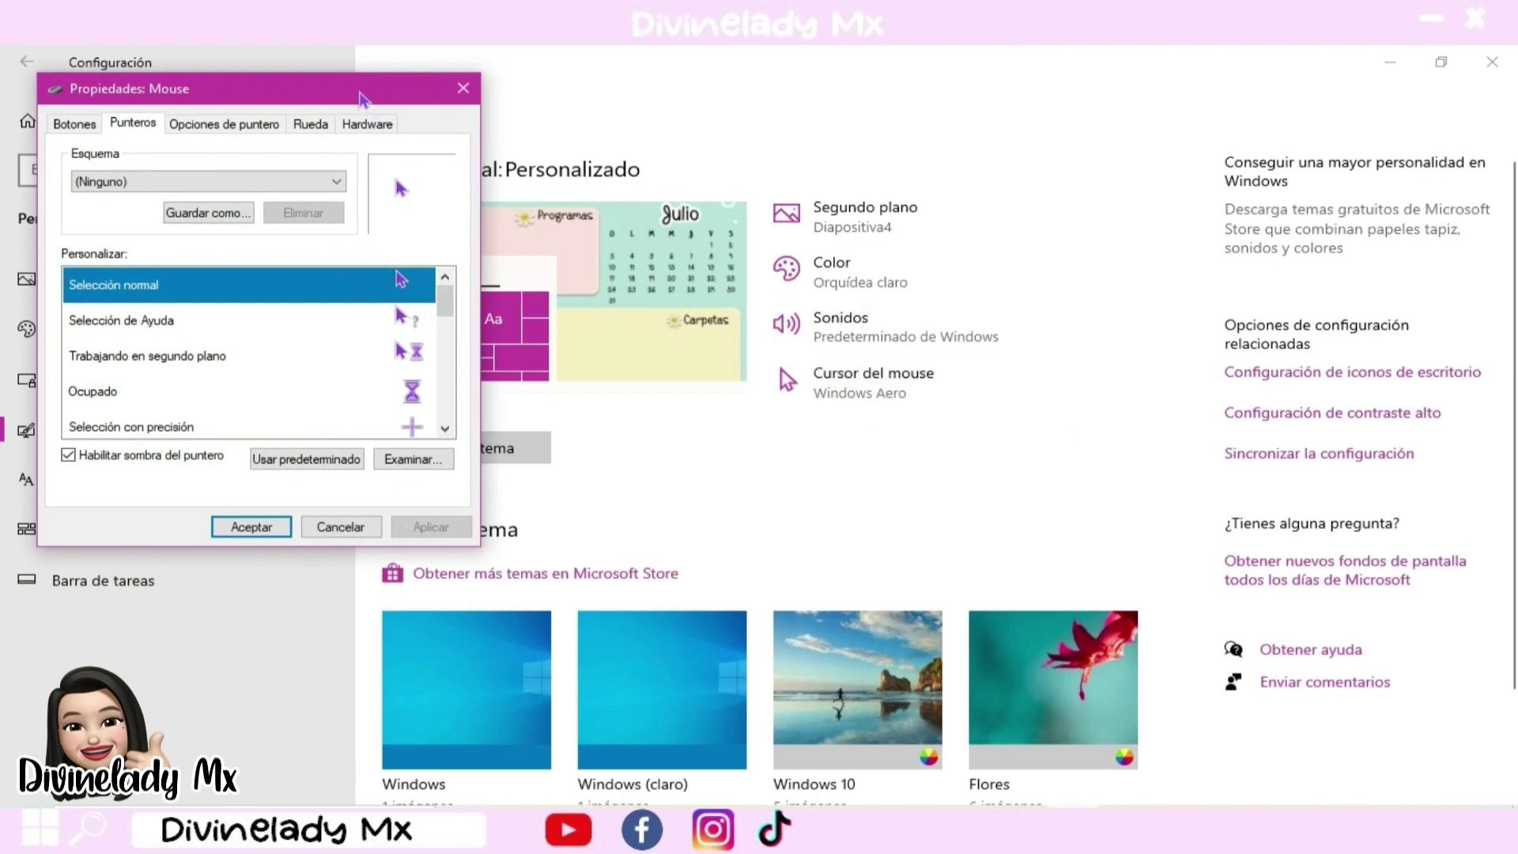
drag(360, 93, 710, 138)
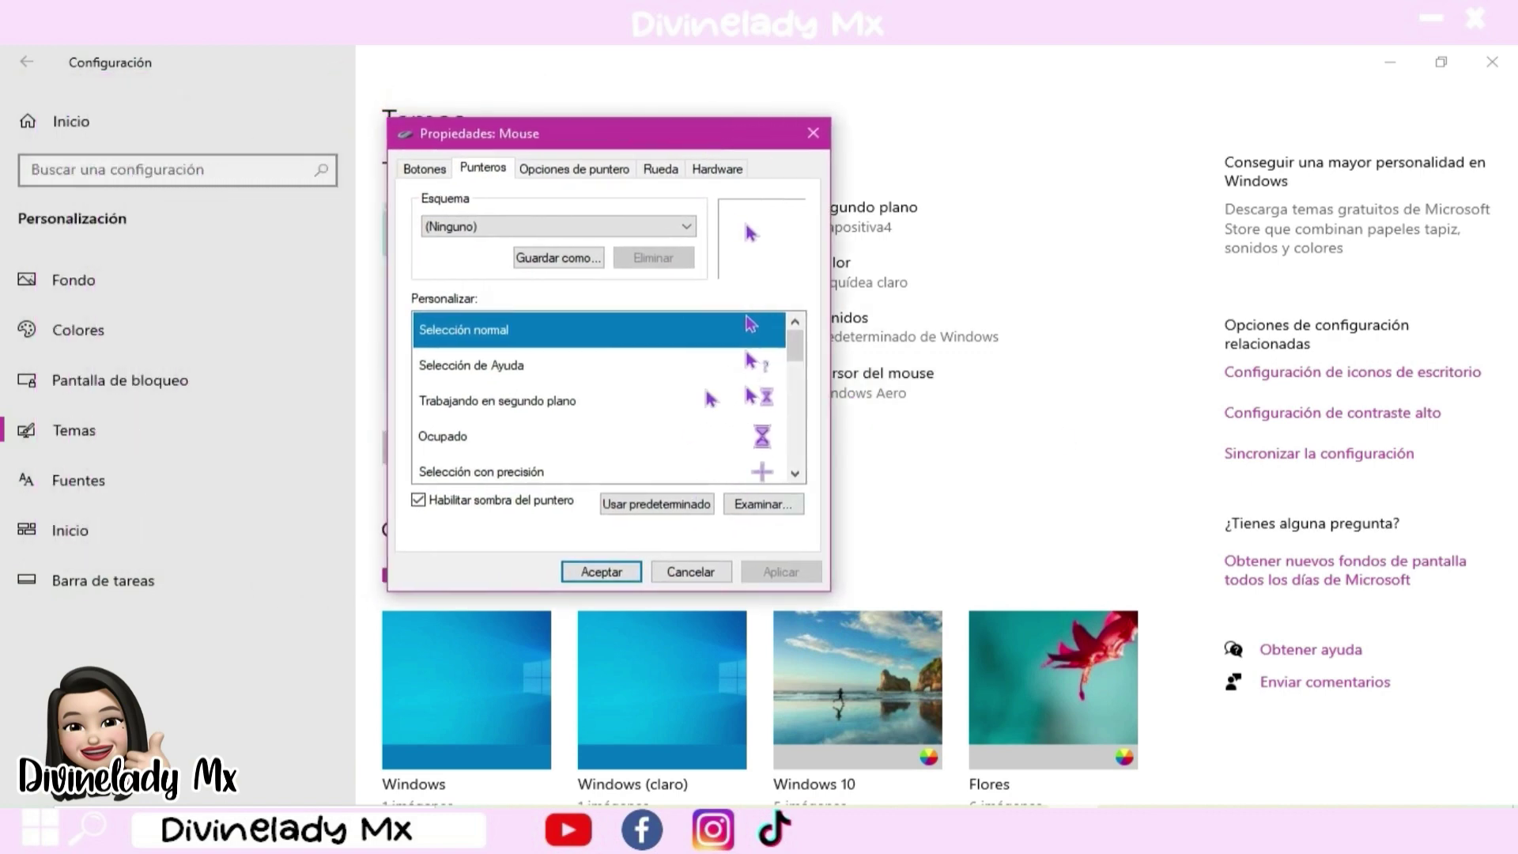
Step: Browse for a custom pointer file and go to the Cursores folder
scroll(710, 399, down, 5)
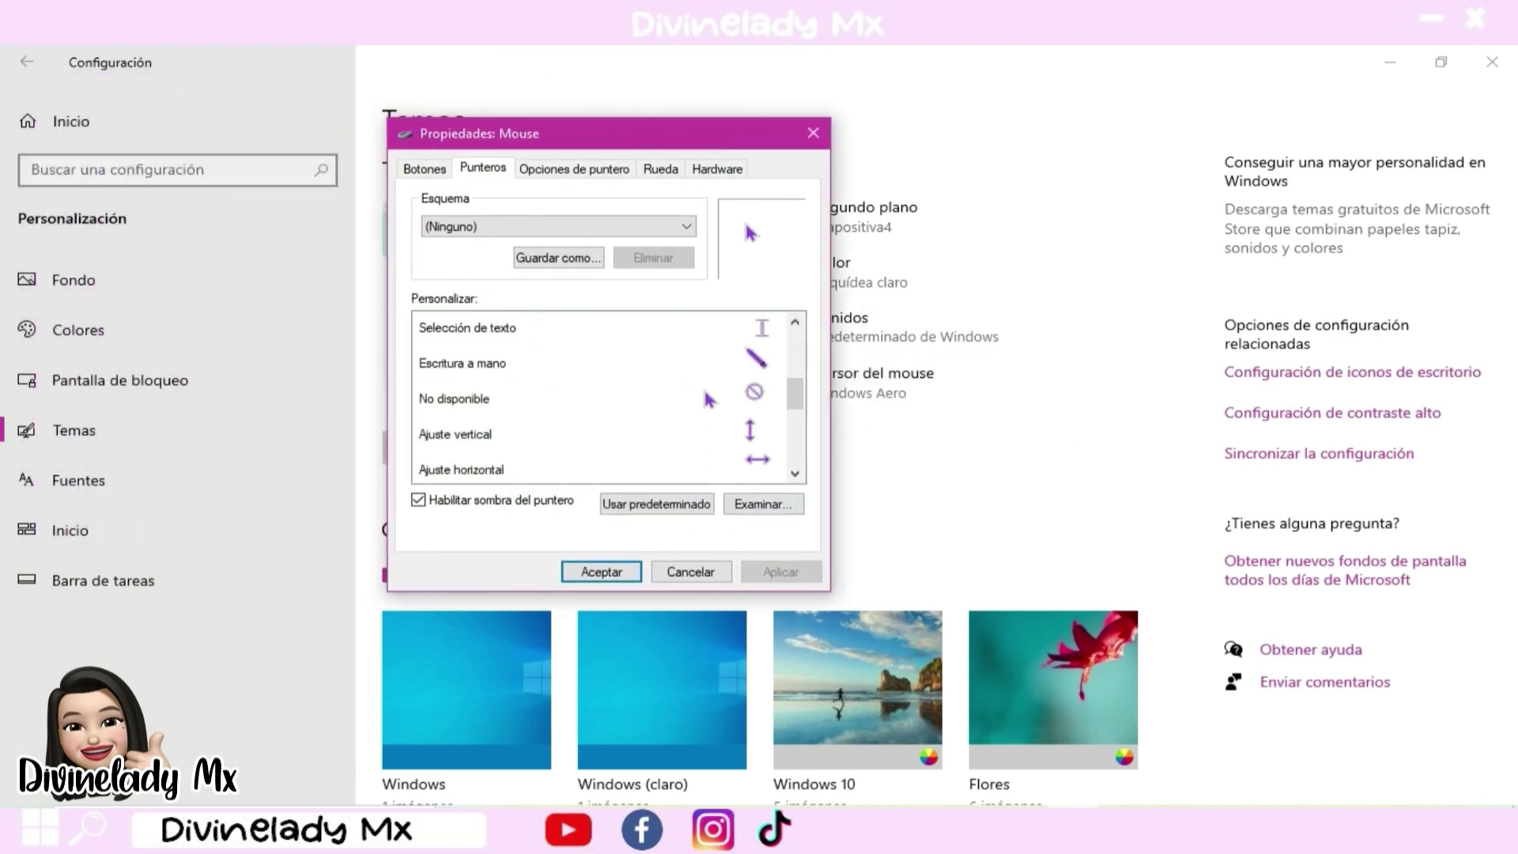
click(750, 509)
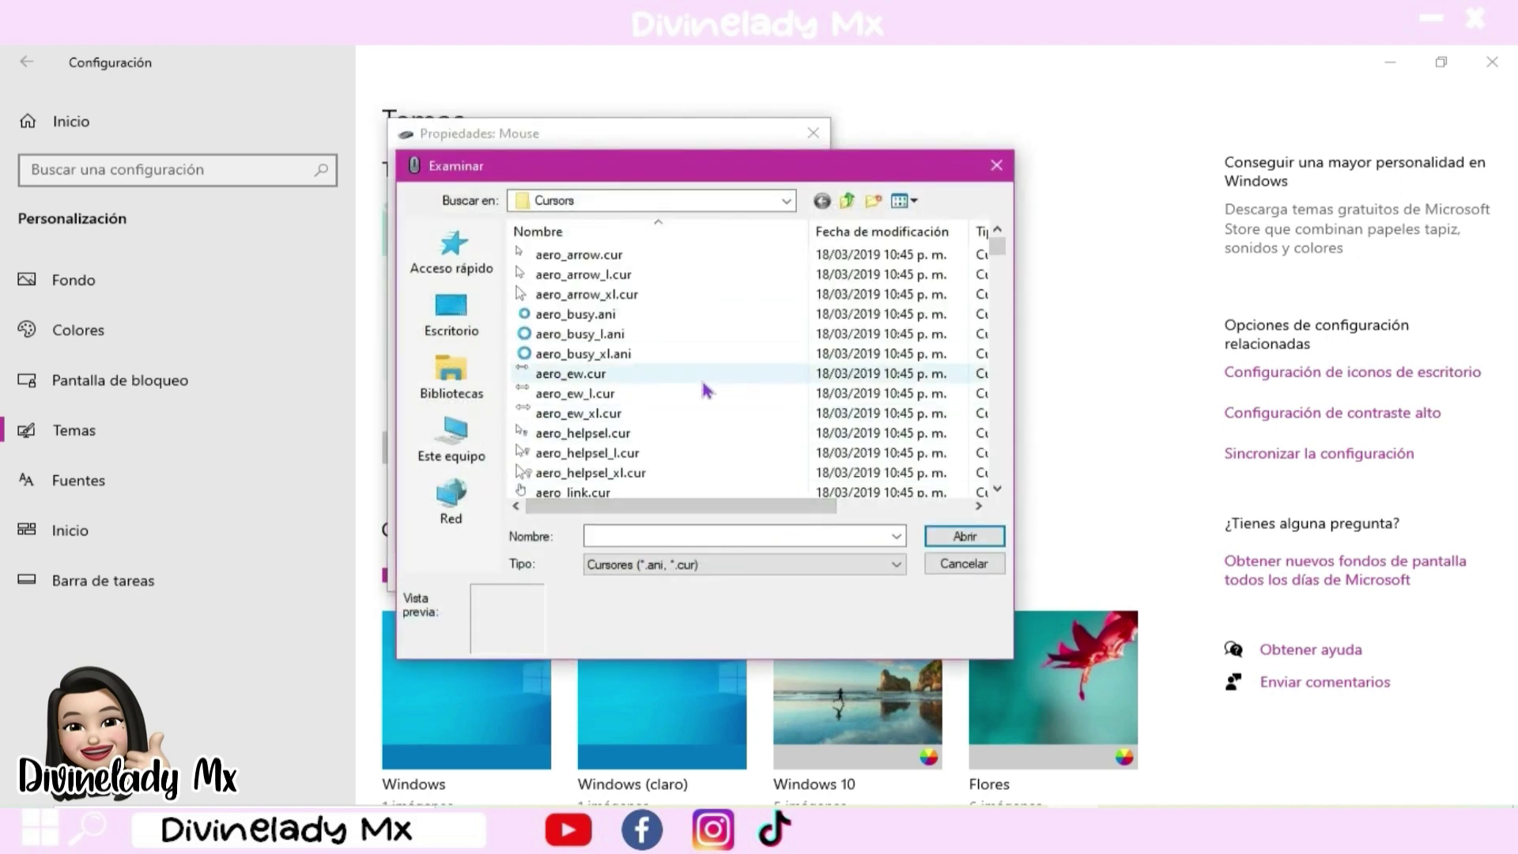
scroll(706, 390, down, 20)
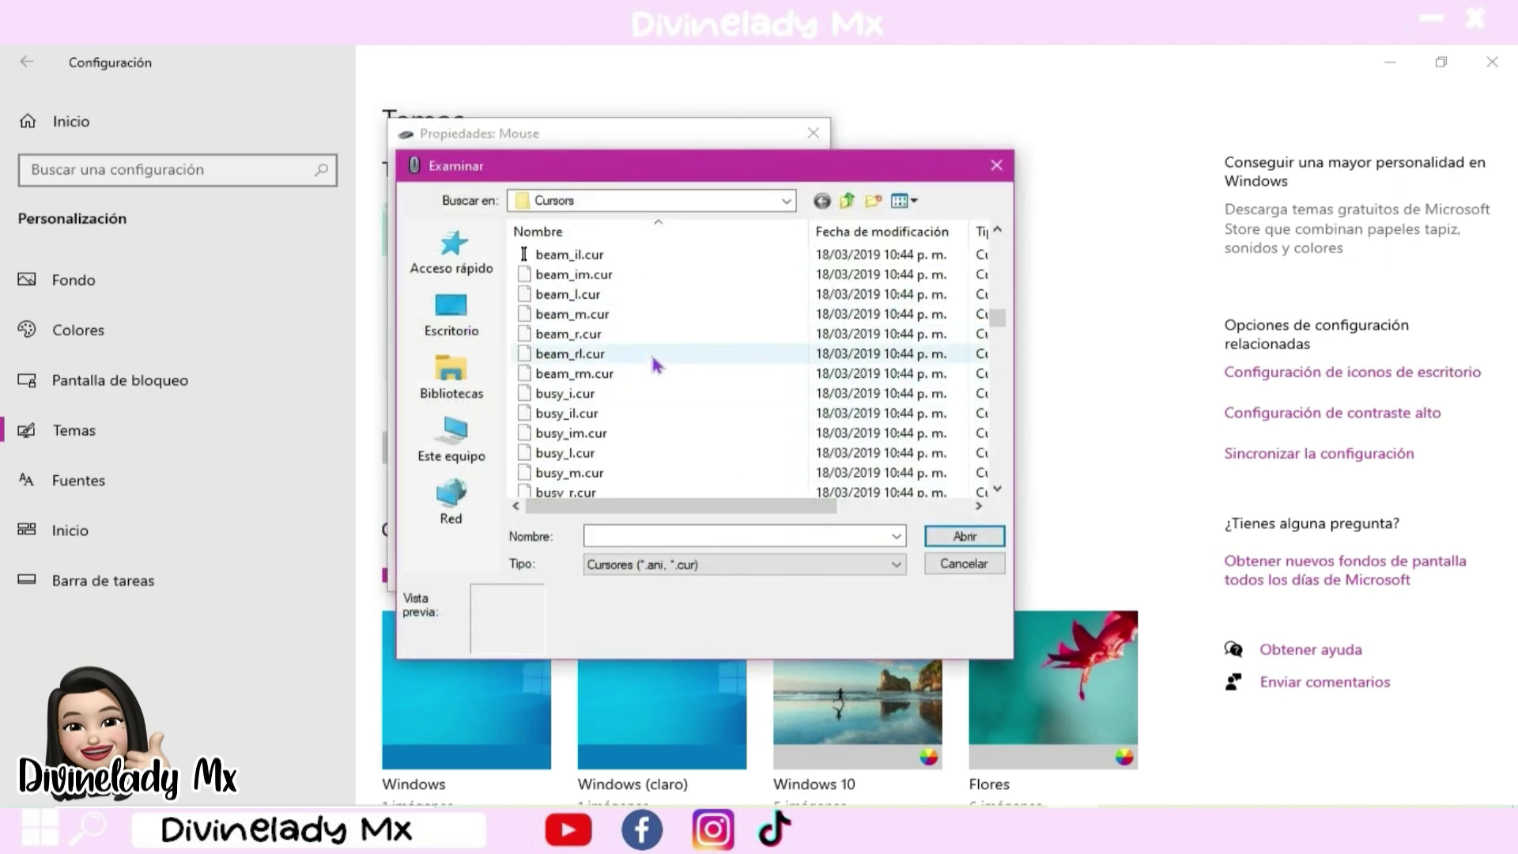
scroll(656, 366, down, 10)
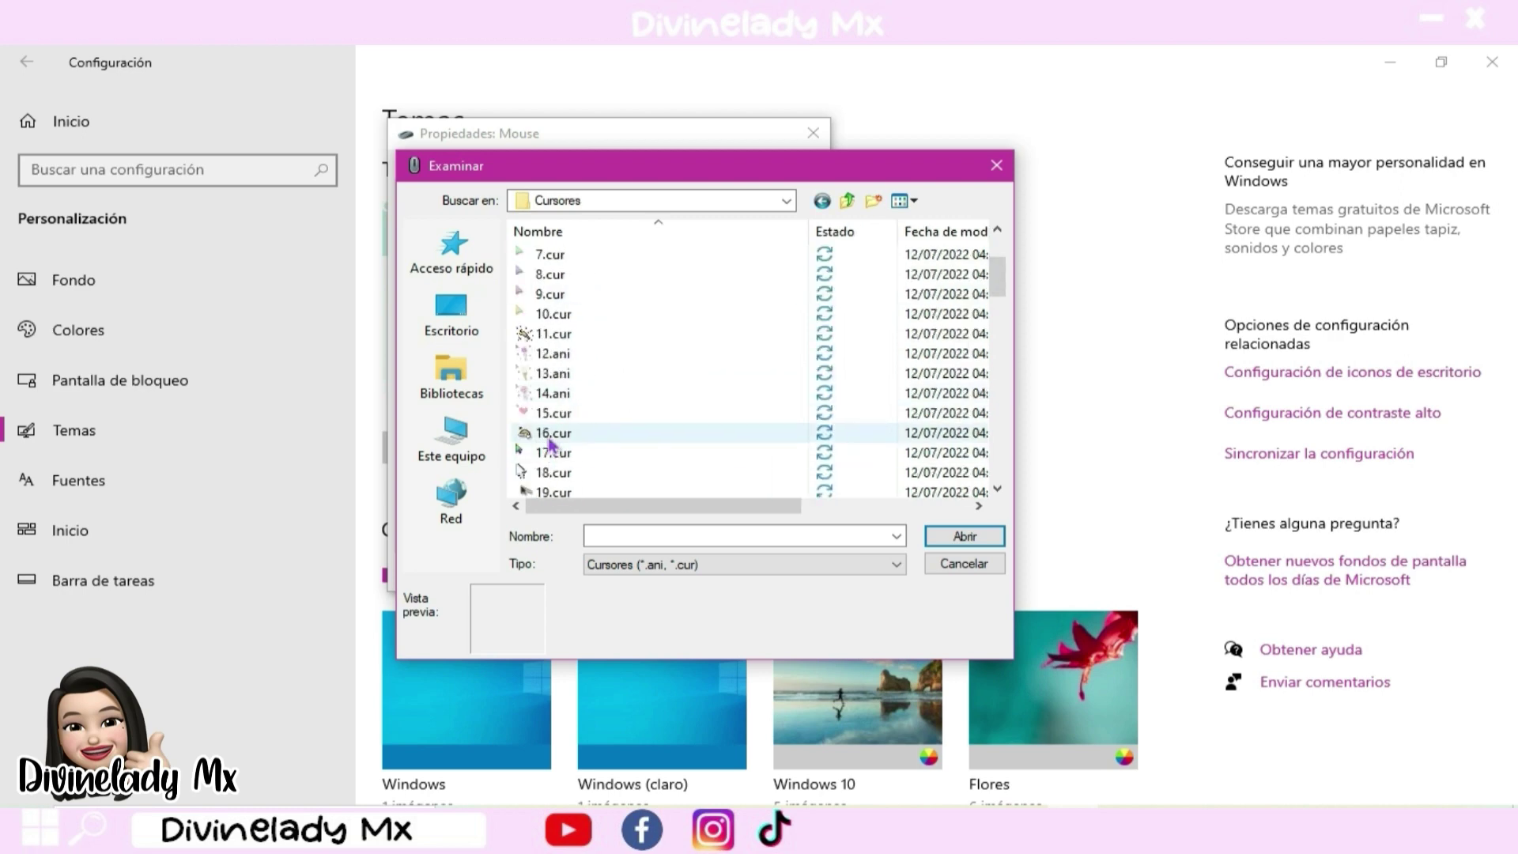
Step: Look through the cursor files in the Cursores folder, previewing 46.cur and 53.cur
scroll(551, 445, down, 1)
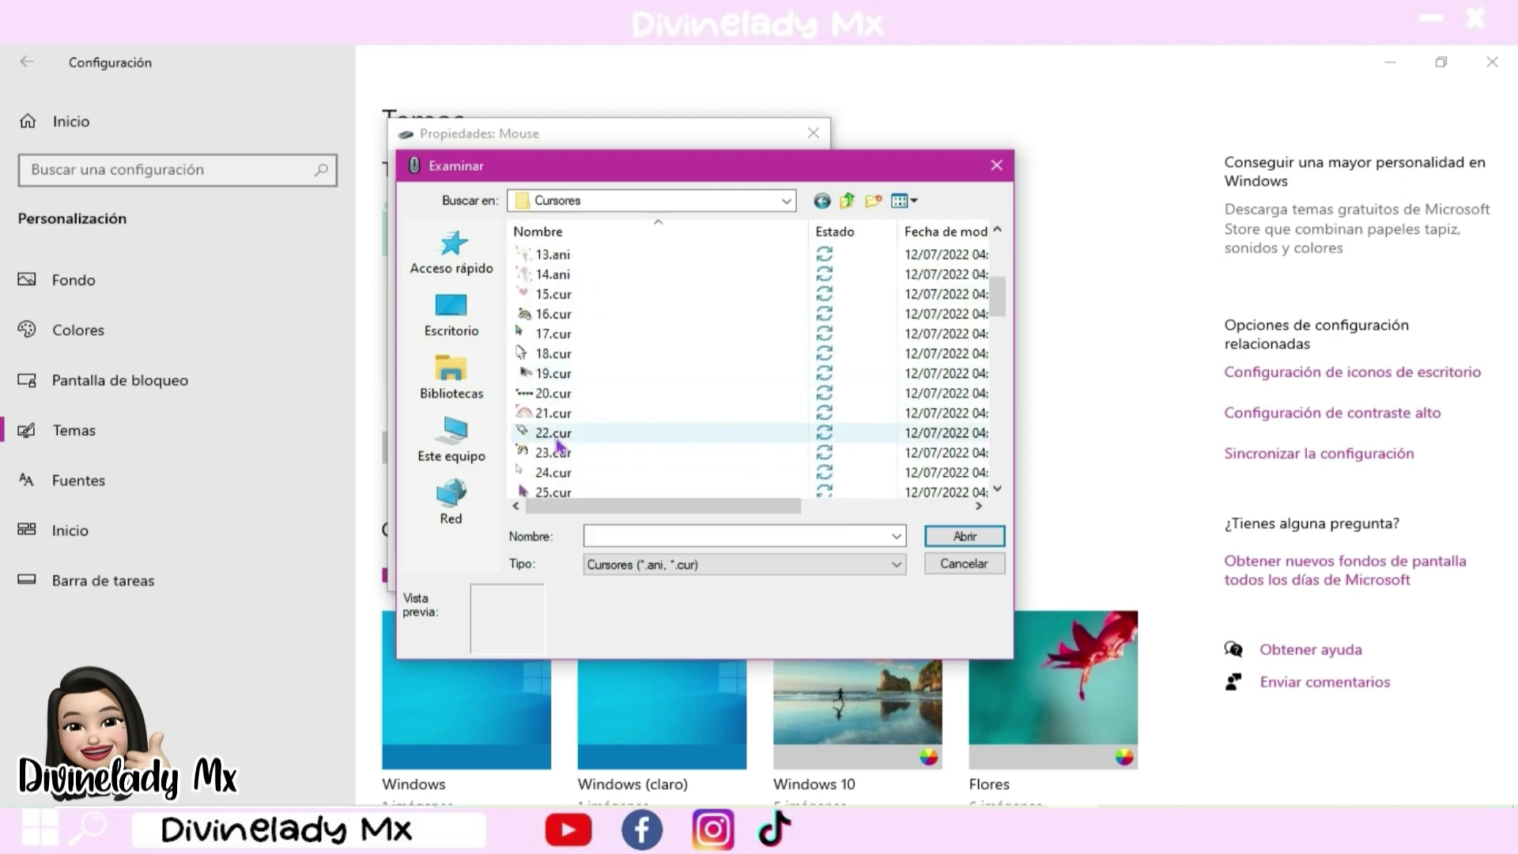
scroll(558, 445, down, 2)
scroll(559, 445, down, 3)
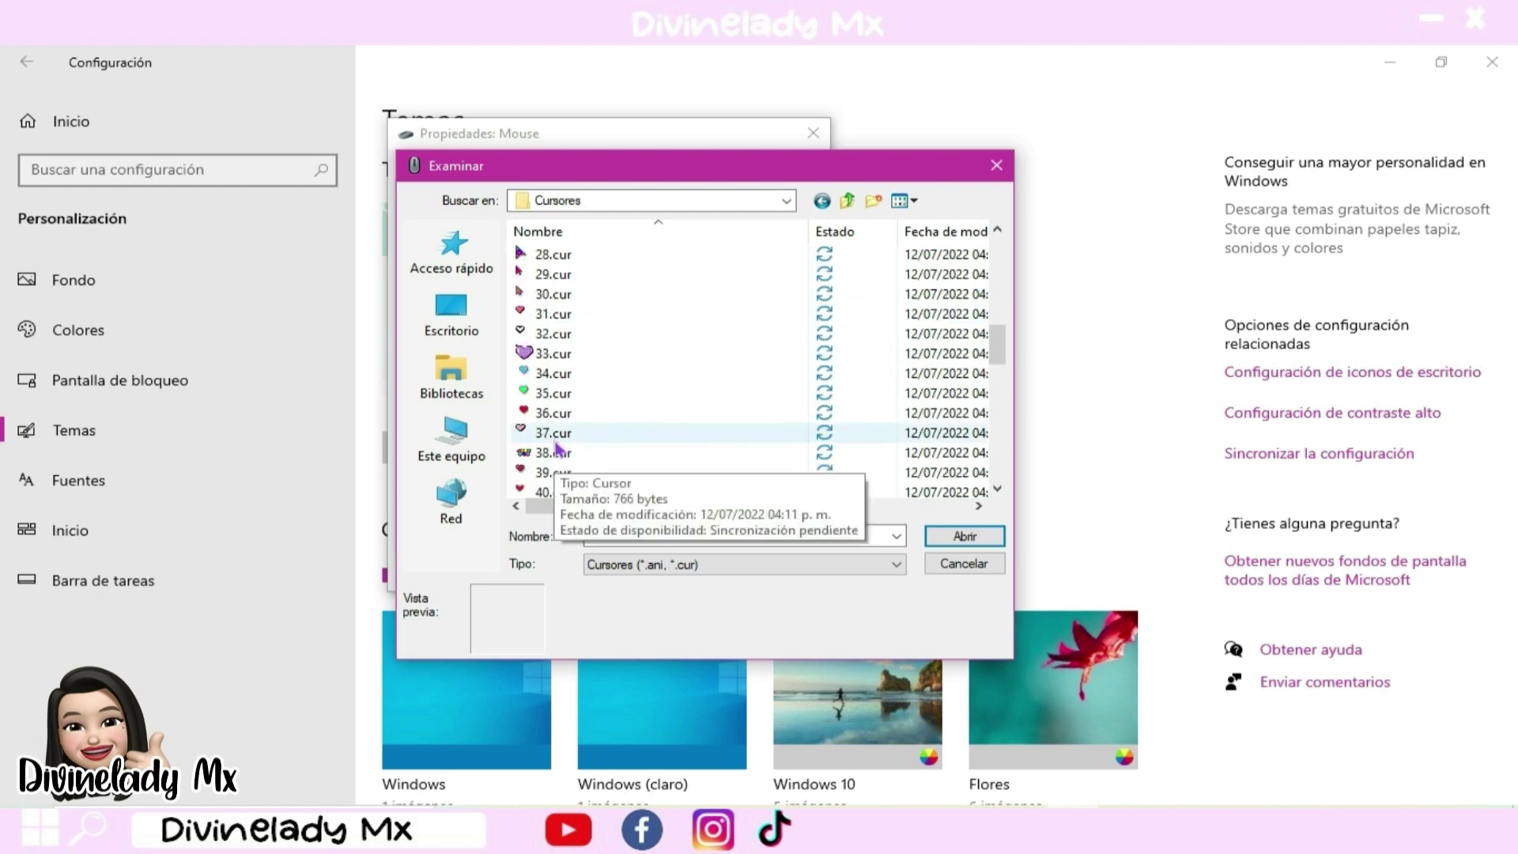
scroll(558, 445, down, 4)
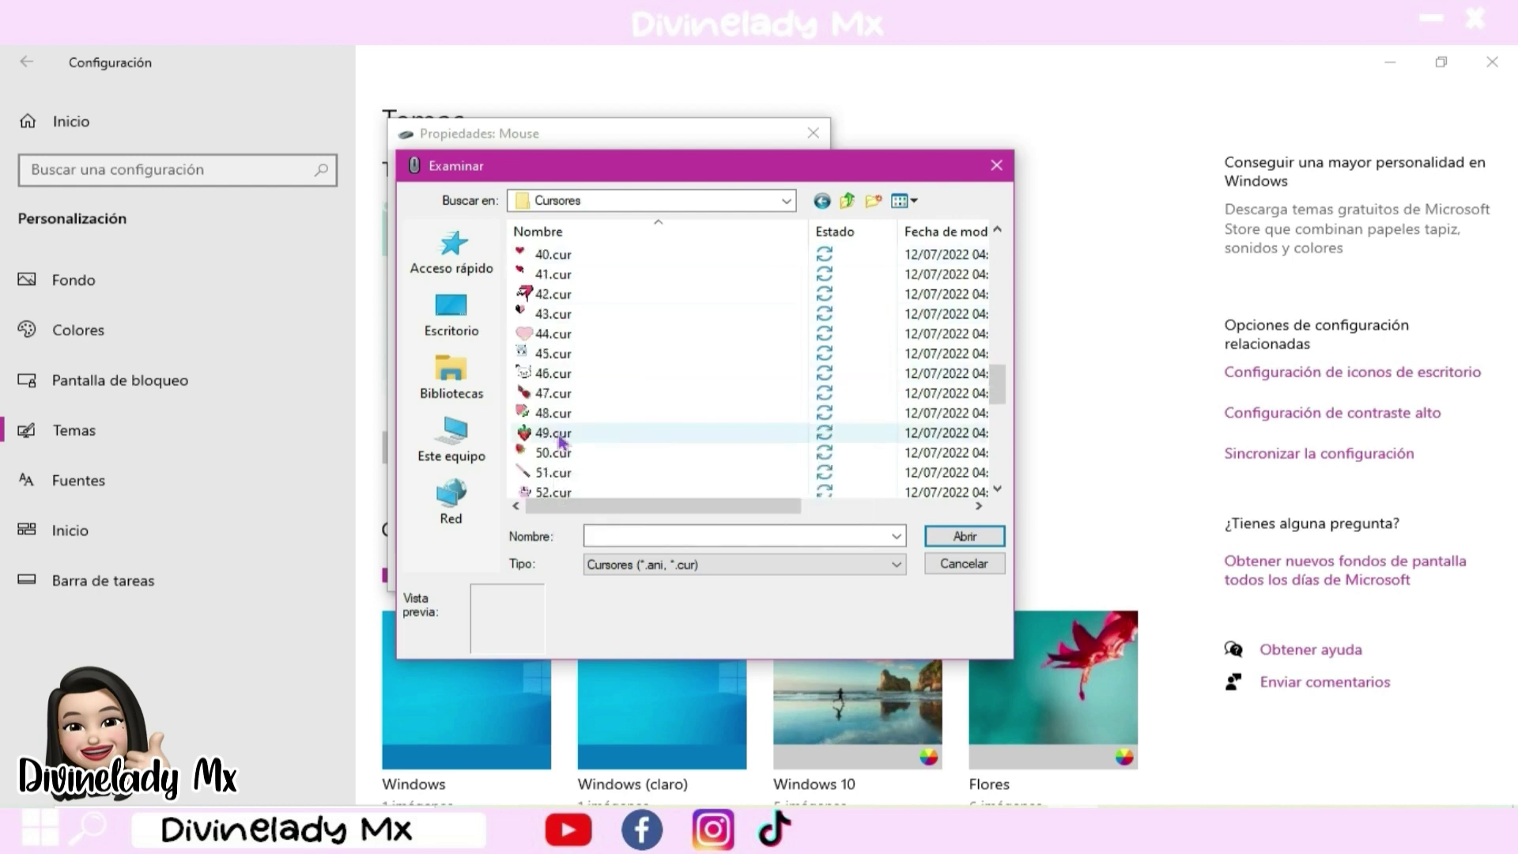
click(553, 373)
scroll(585, 420, down, 2)
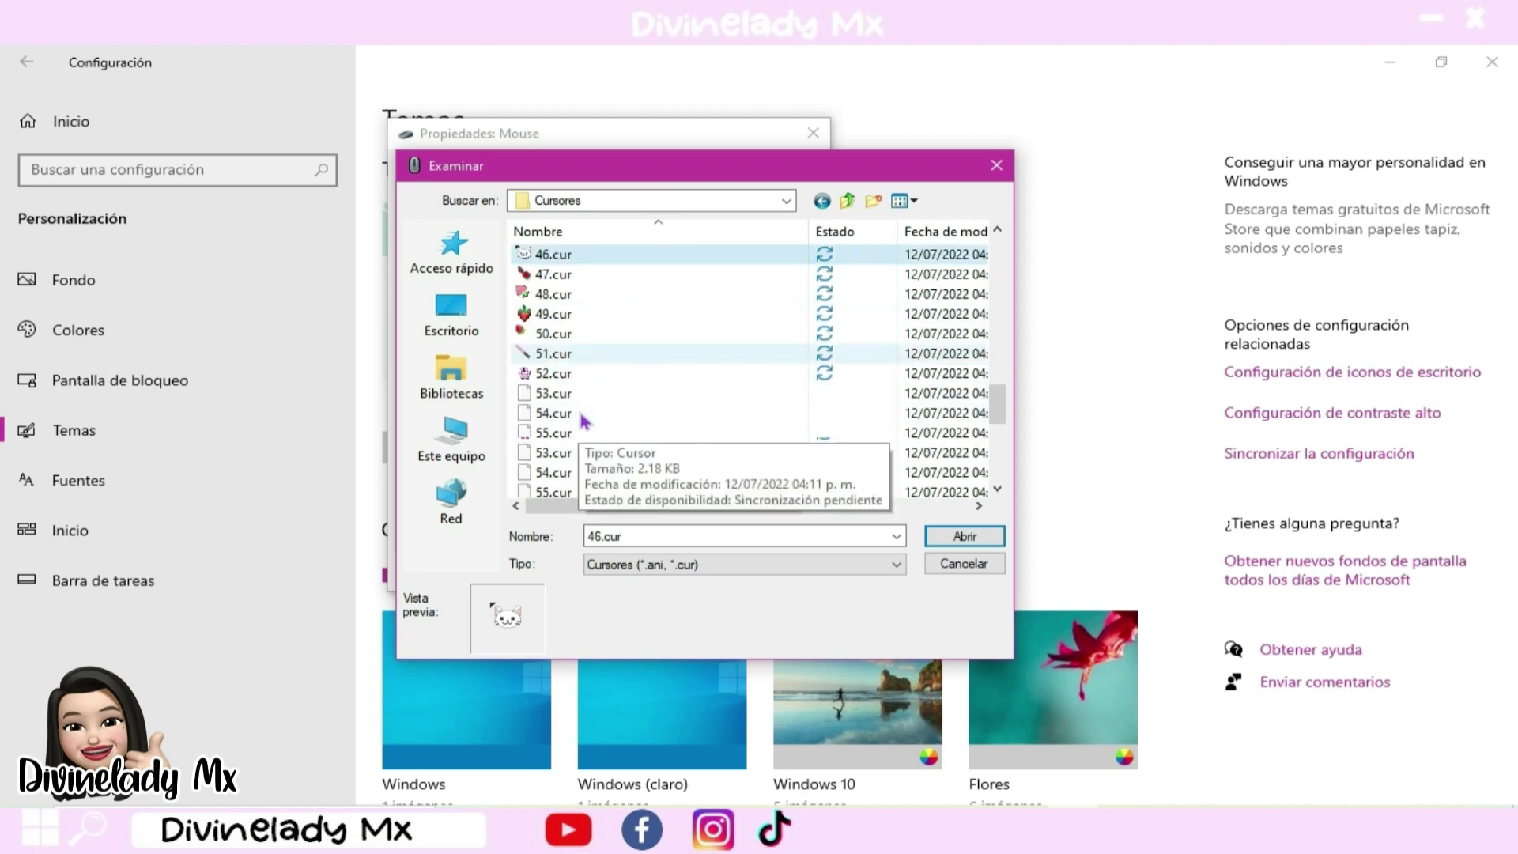
scroll(583, 422, down, 2)
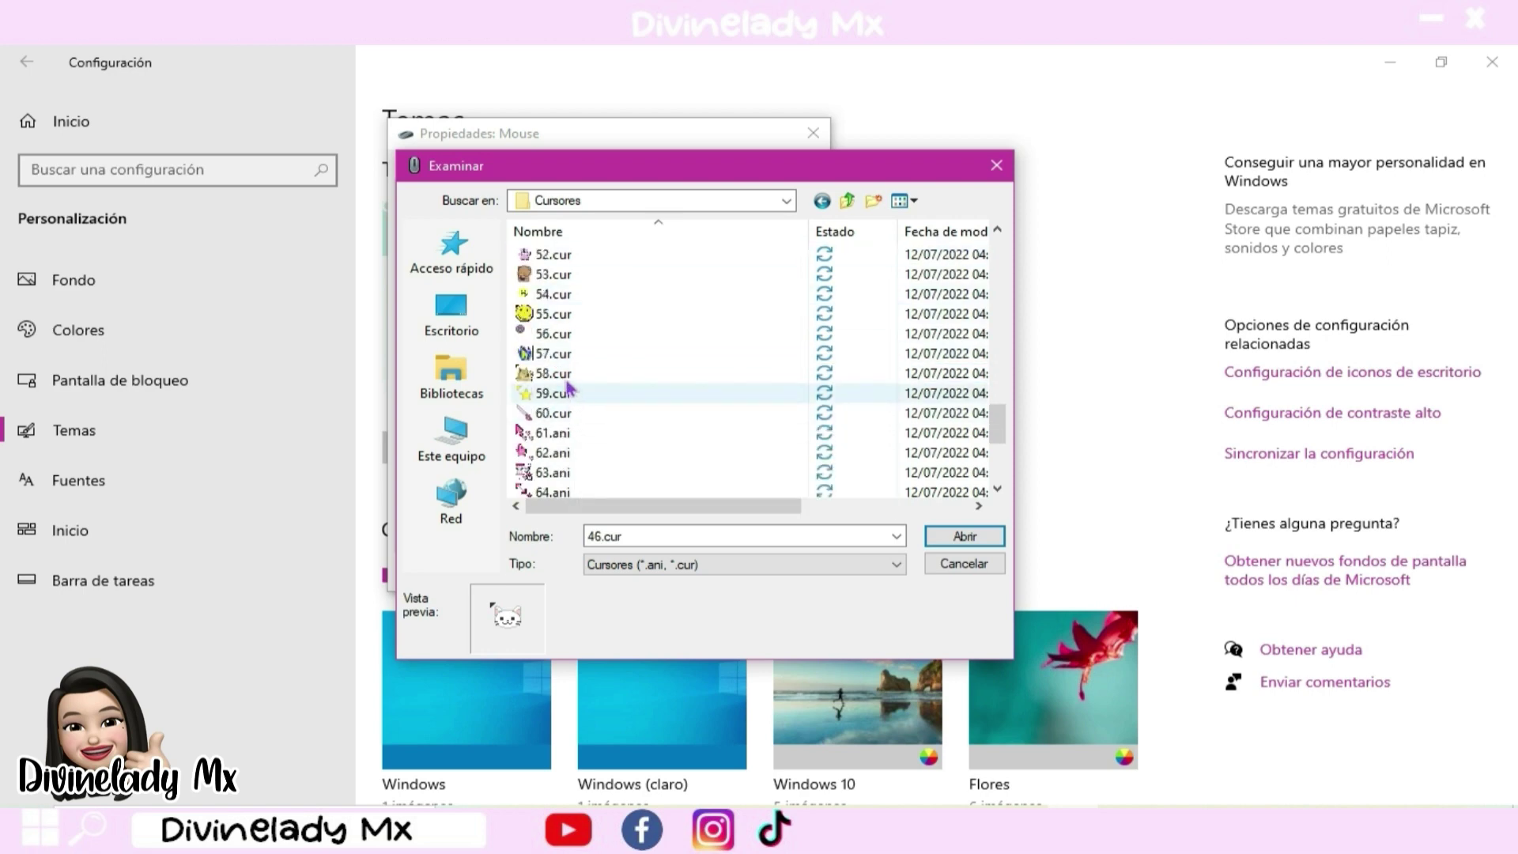
click(553, 274)
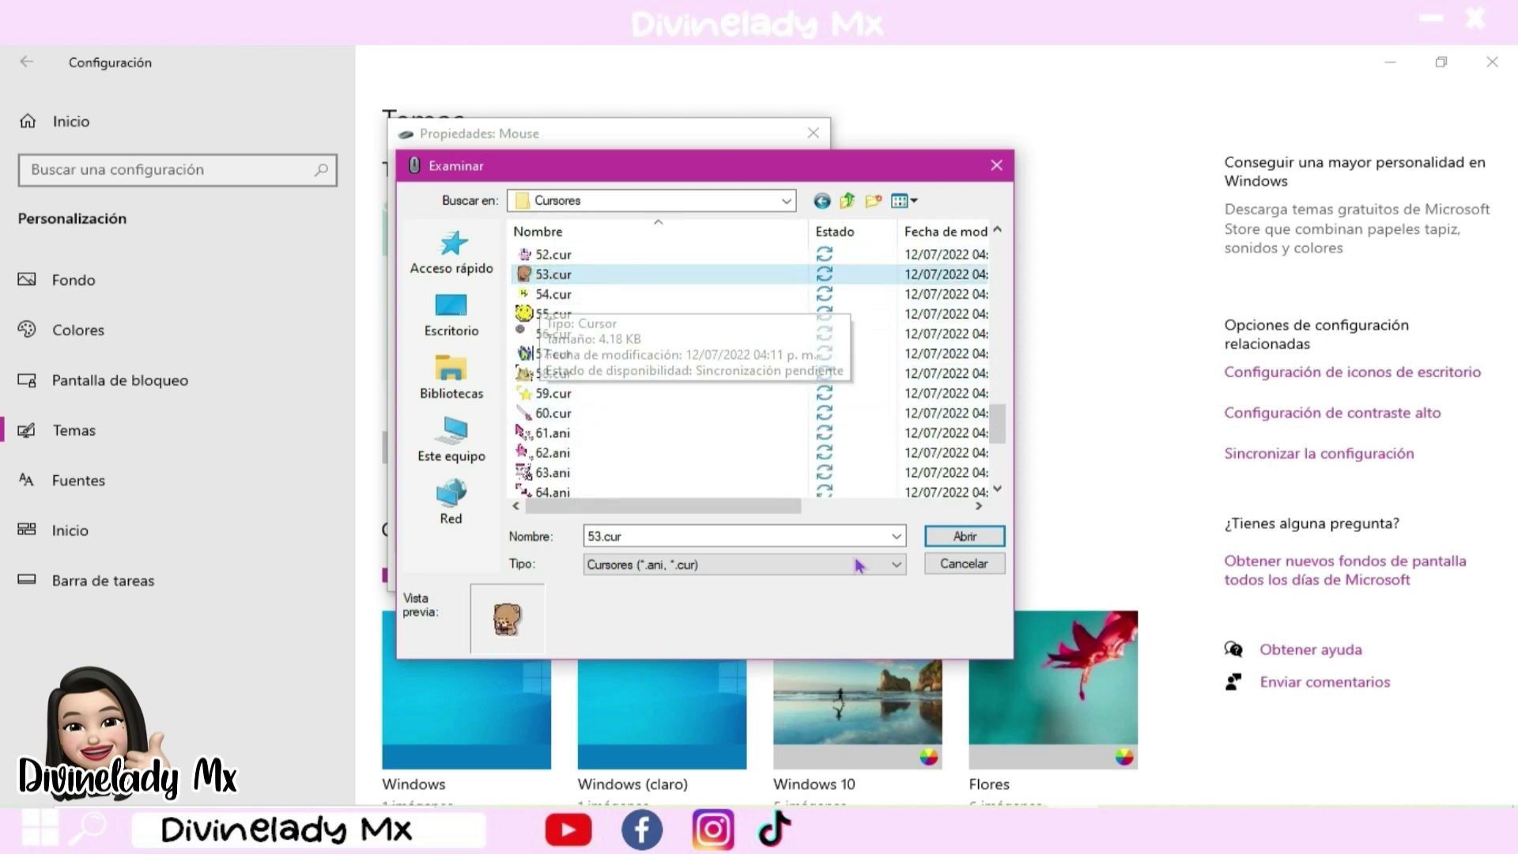
scroll(633, 417, down, 2)
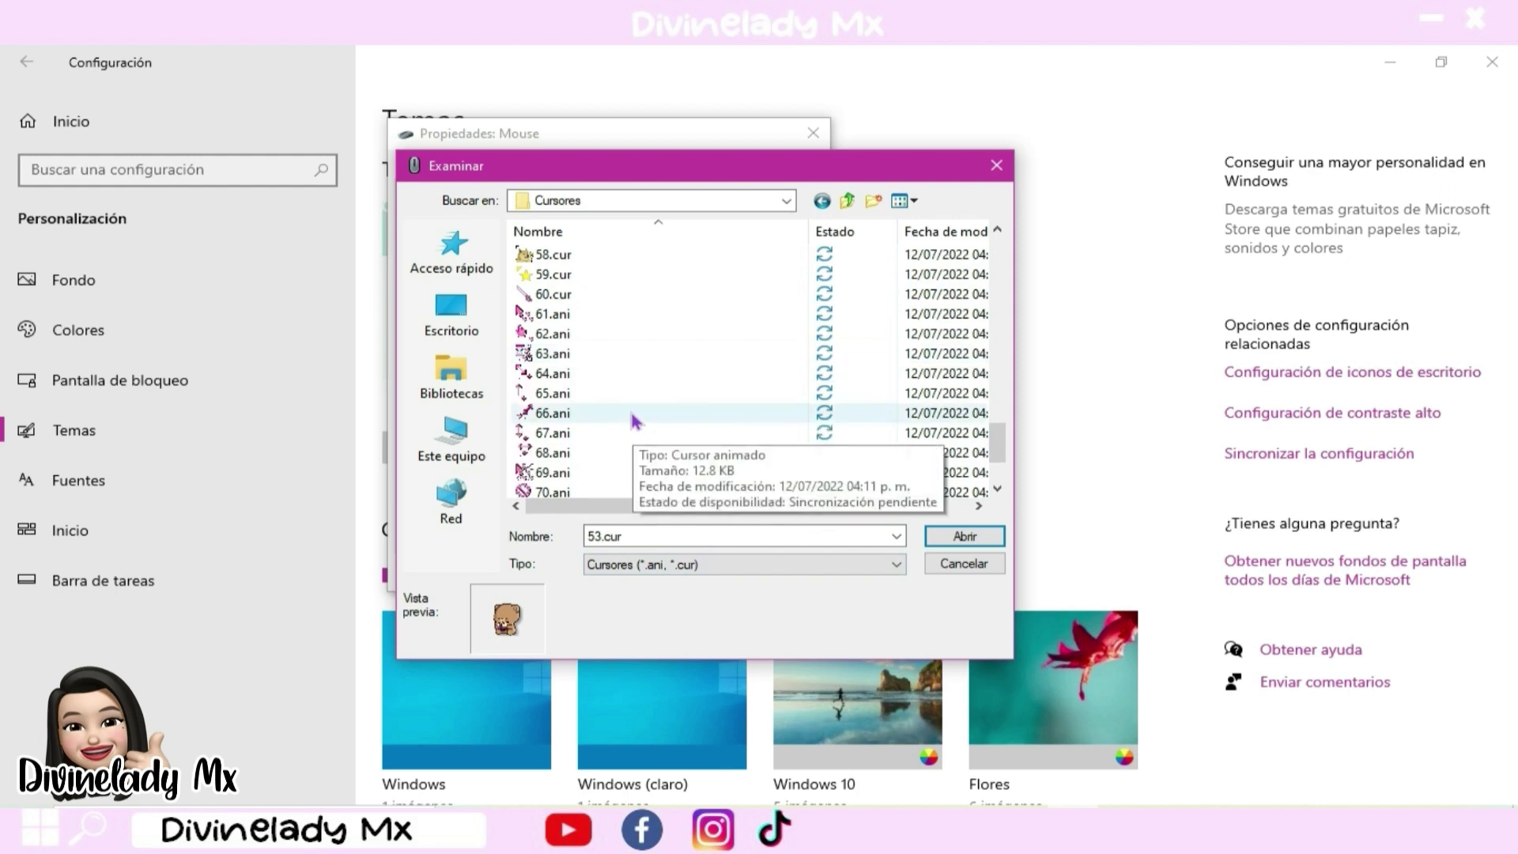
scroll(612, 470, down, 2)
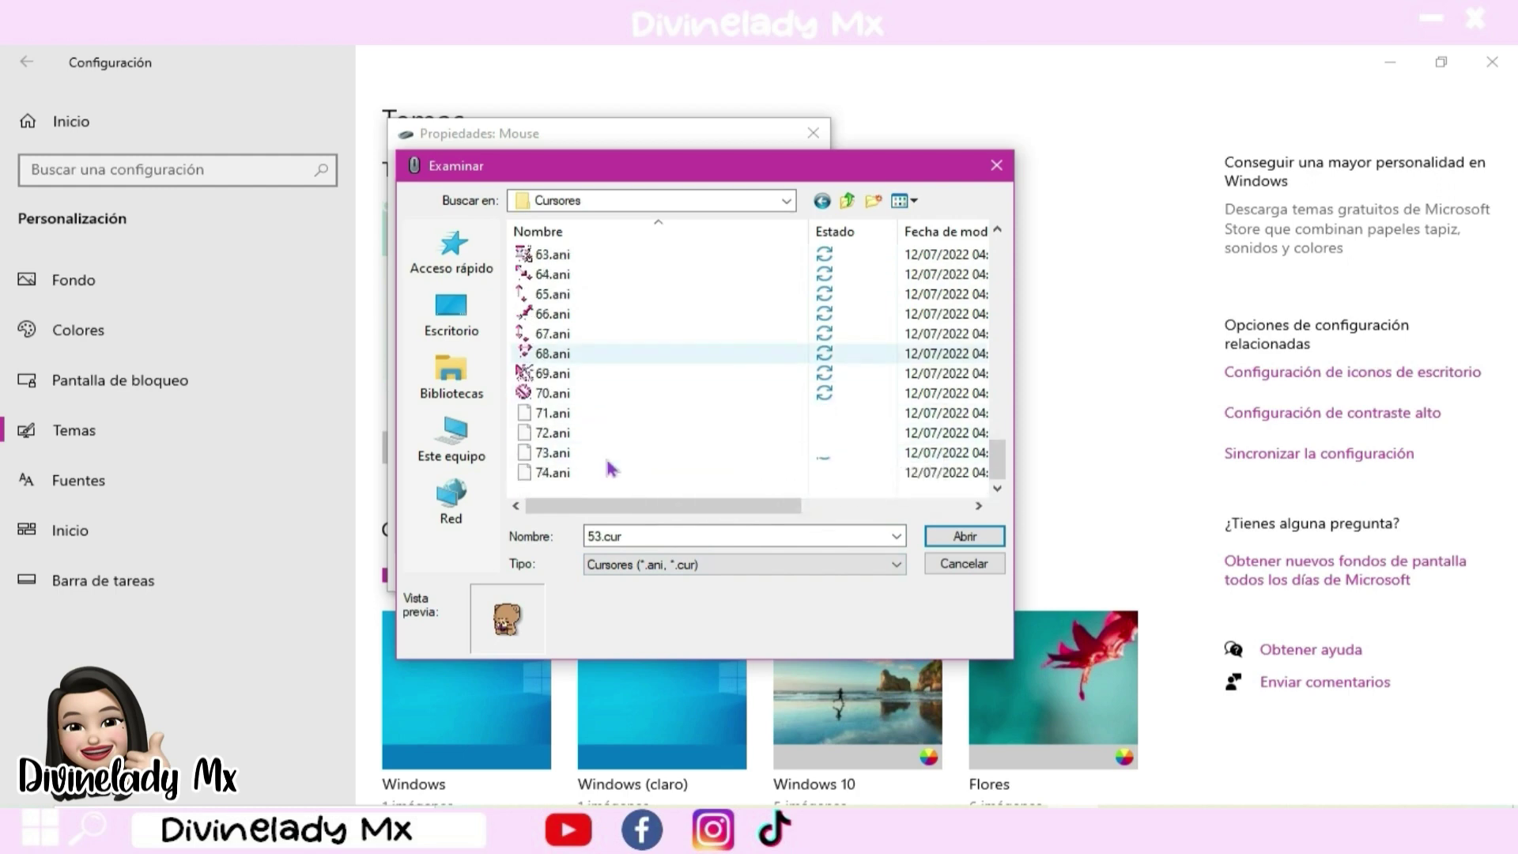
scroll(612, 468, up, 8)
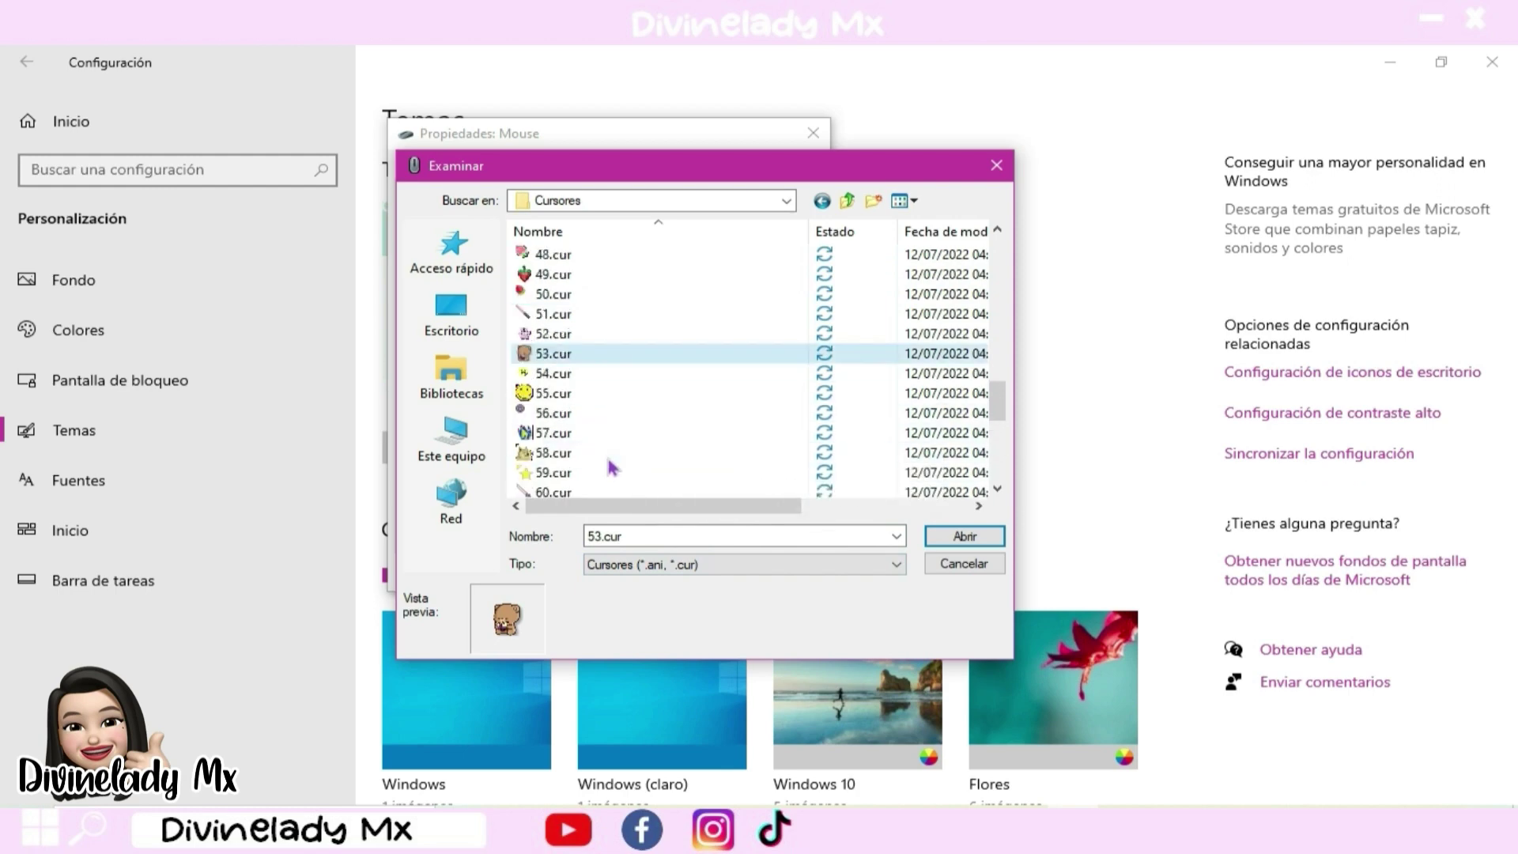
Step: Assign the pink arrow-with-hearts cursor file from the Cursores folder to the normal selection pointer and apply it
scroll(614, 467, up, 2)
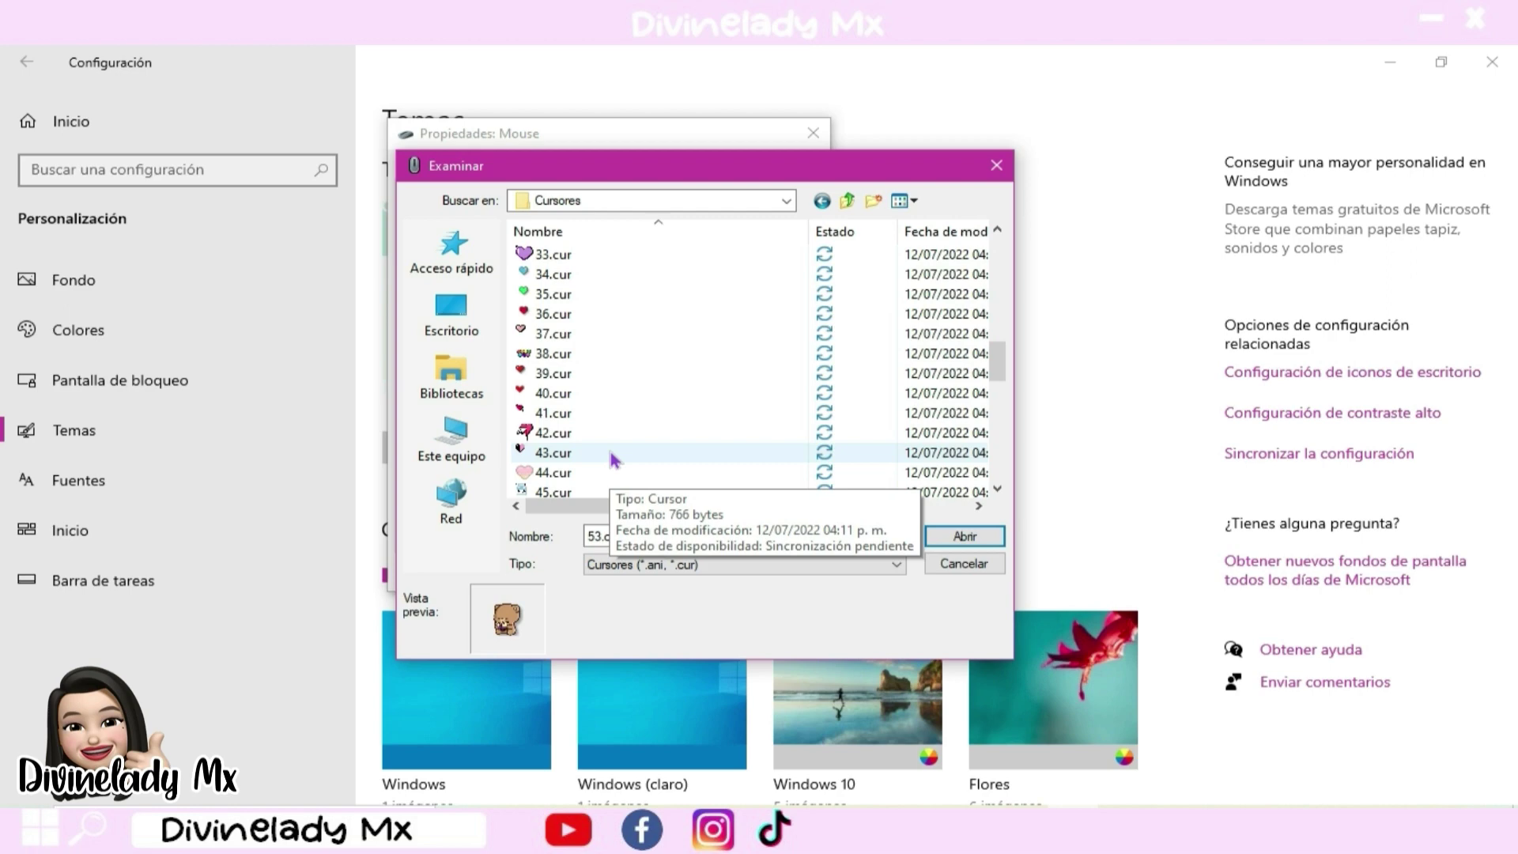
scroll(581, 408, up, 3)
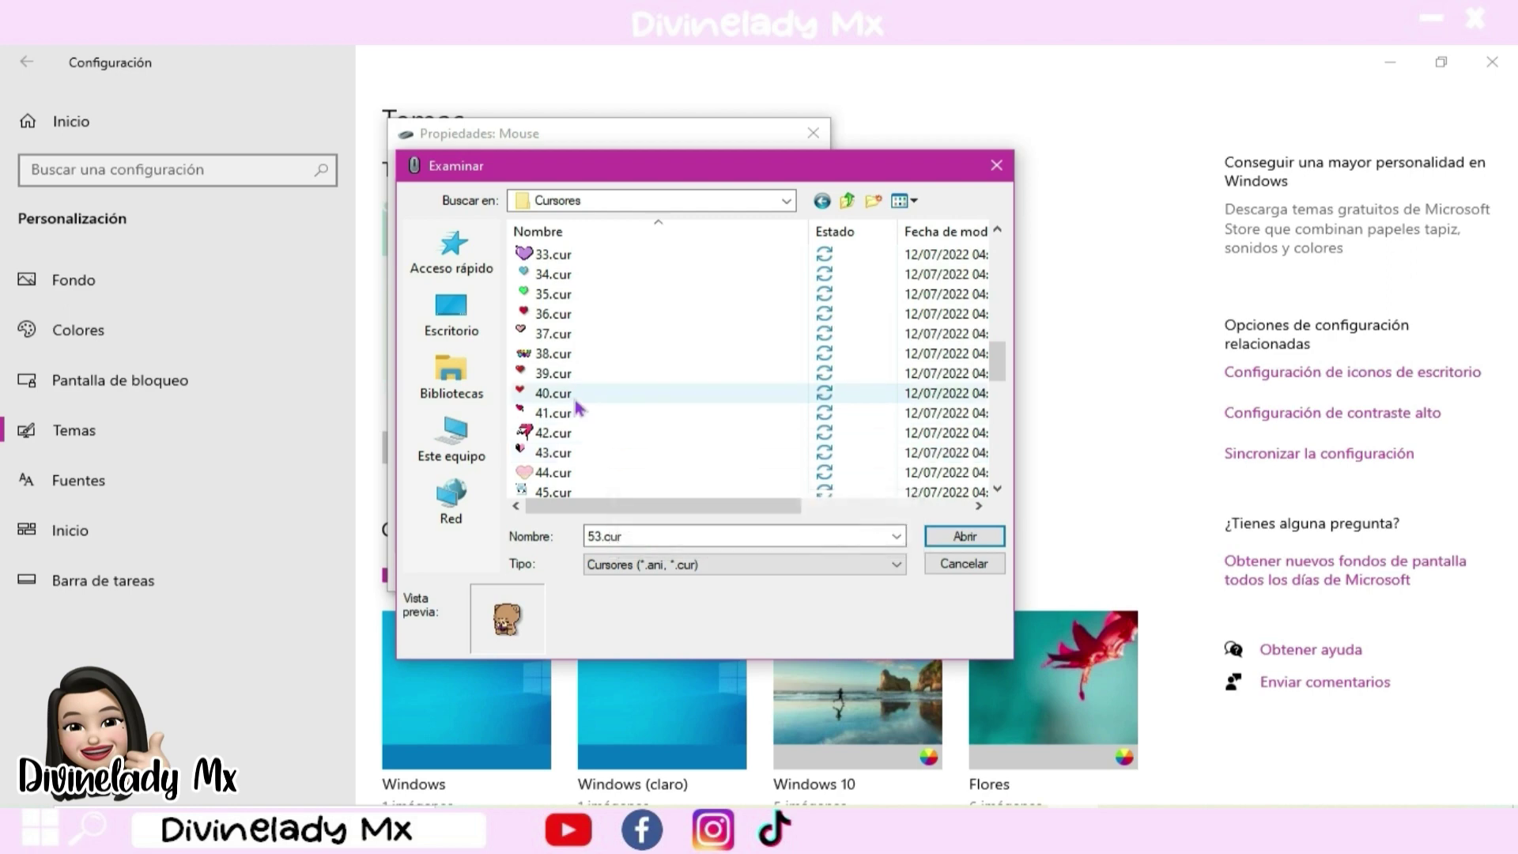
double_click(579, 405)
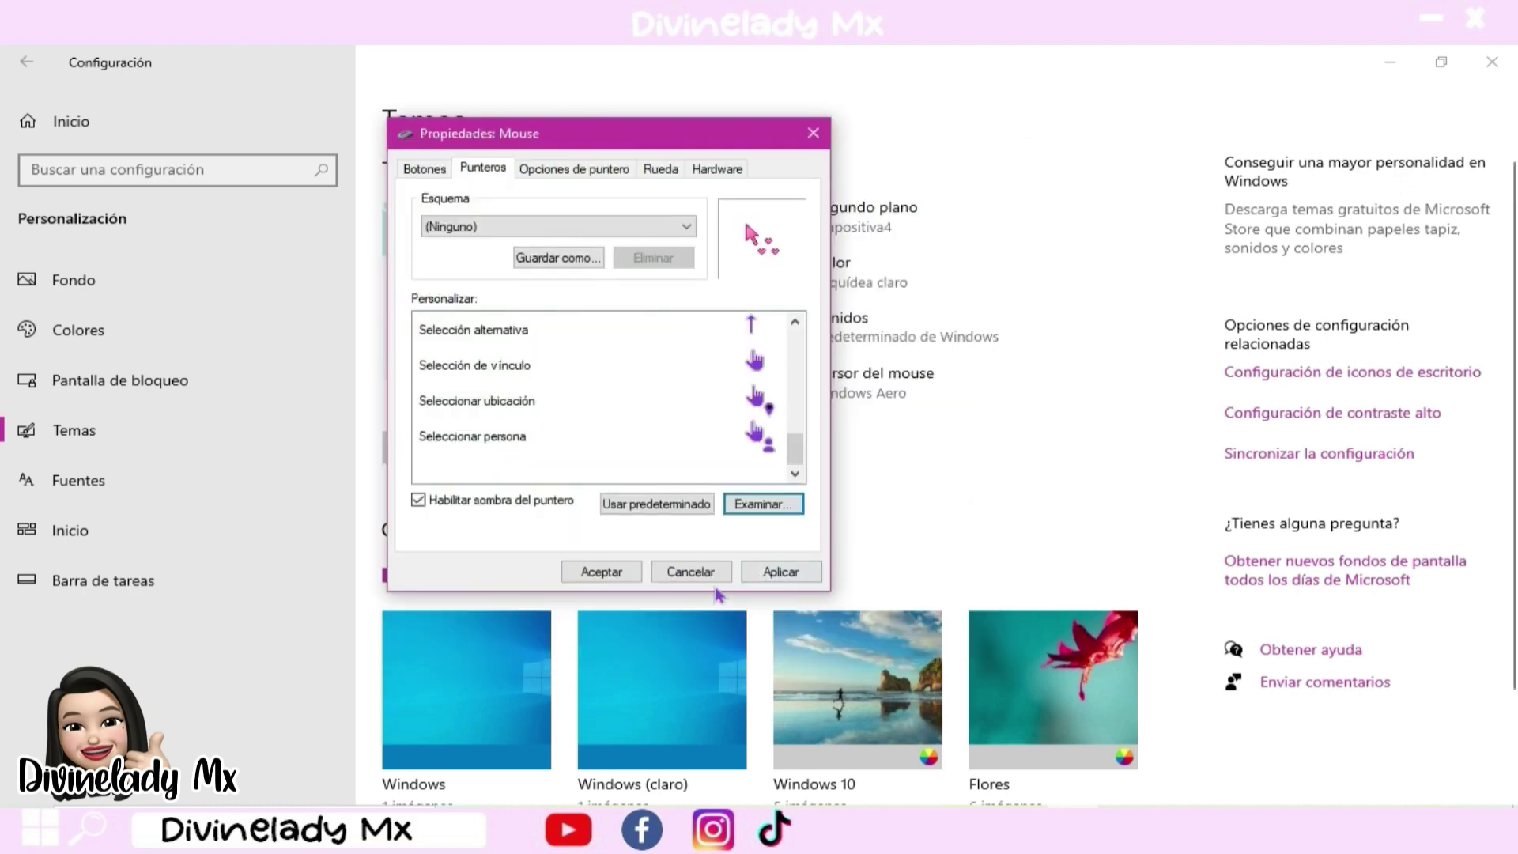
click(779, 572)
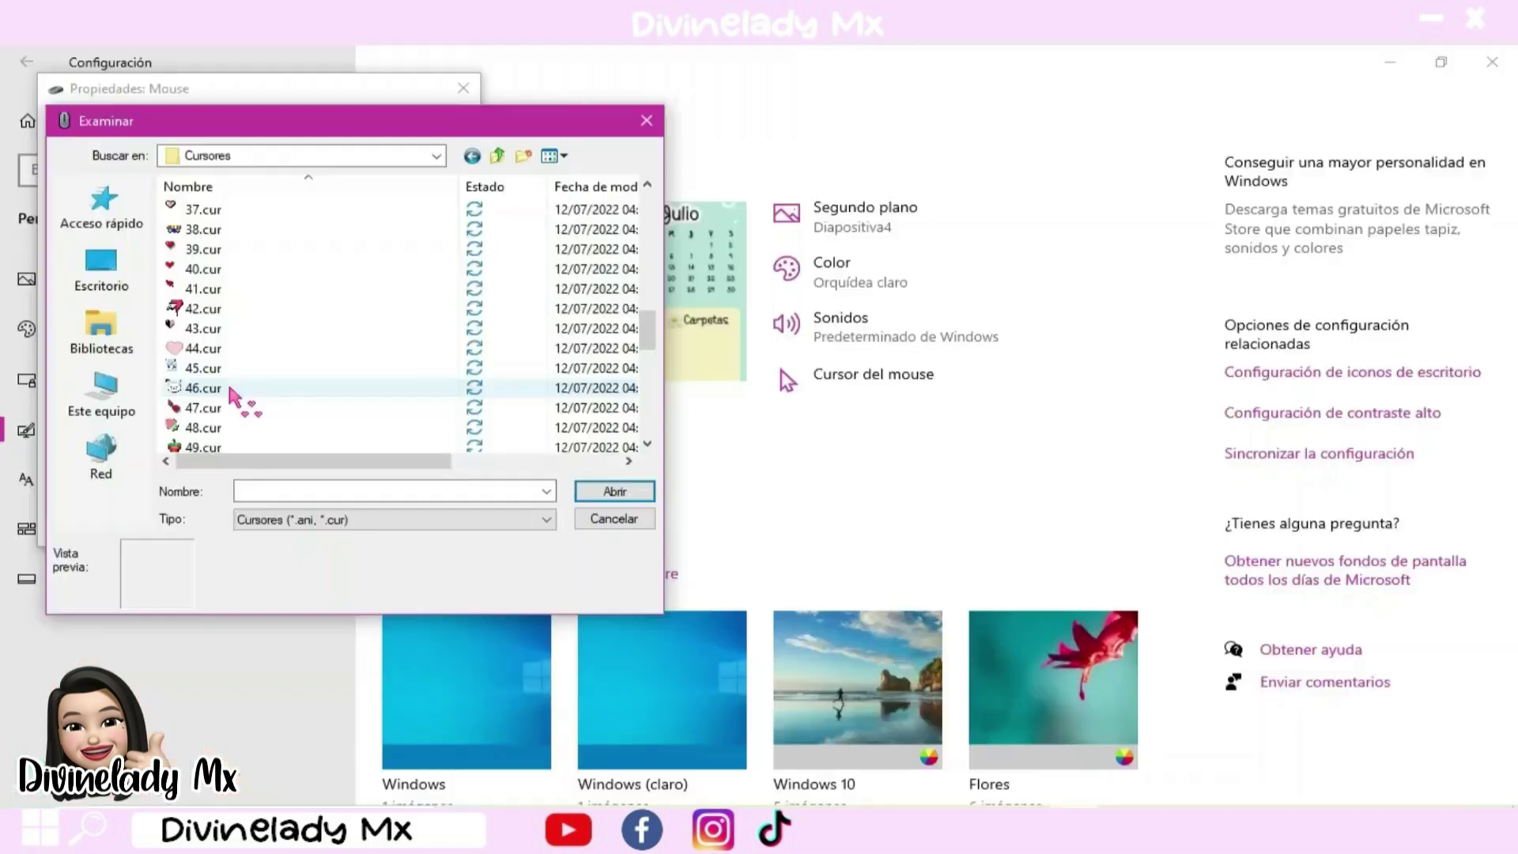
Step: Assign 46.cur from the Cursores folder to the Selección normal pointer and apply the change
click(237, 392)
click(614, 488)
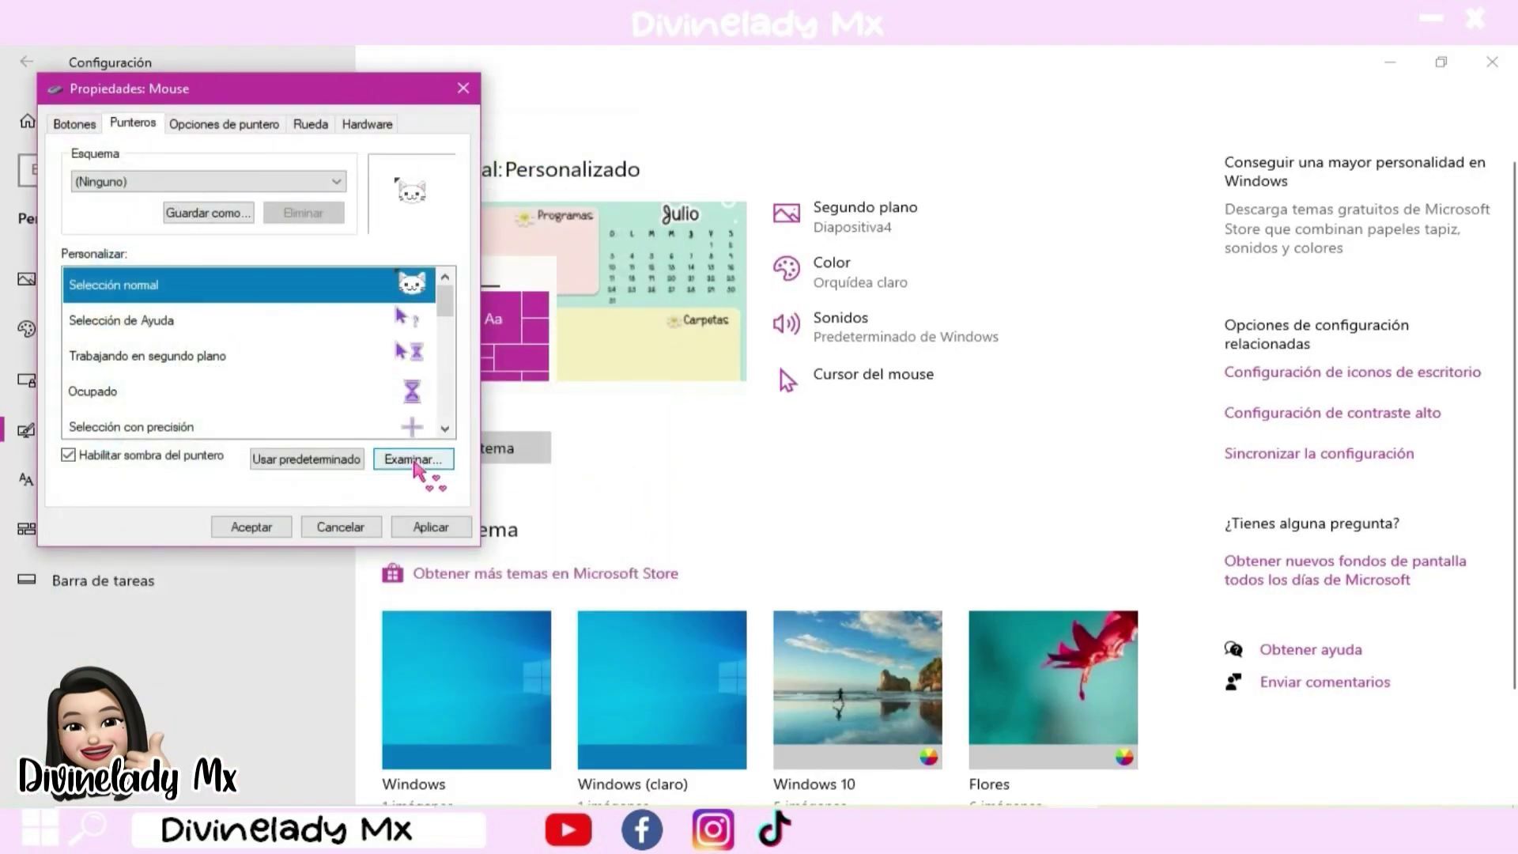
click(416, 522)
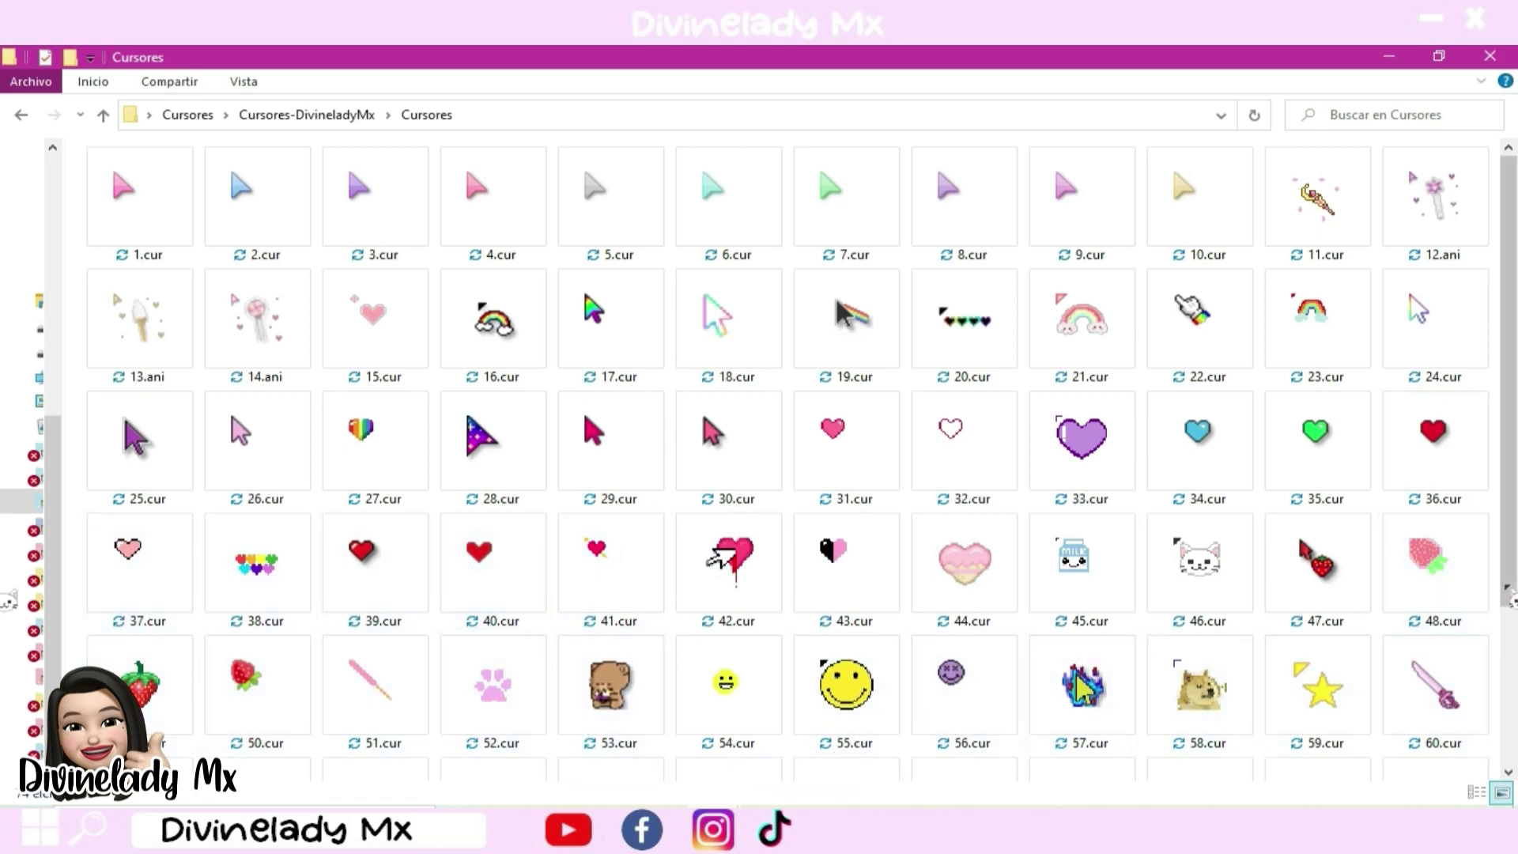
Step: Switch to File Explorer and look through the cursor thumbnails down to the end of the Cursores folder
drag(1507, 534, 1507, 629)
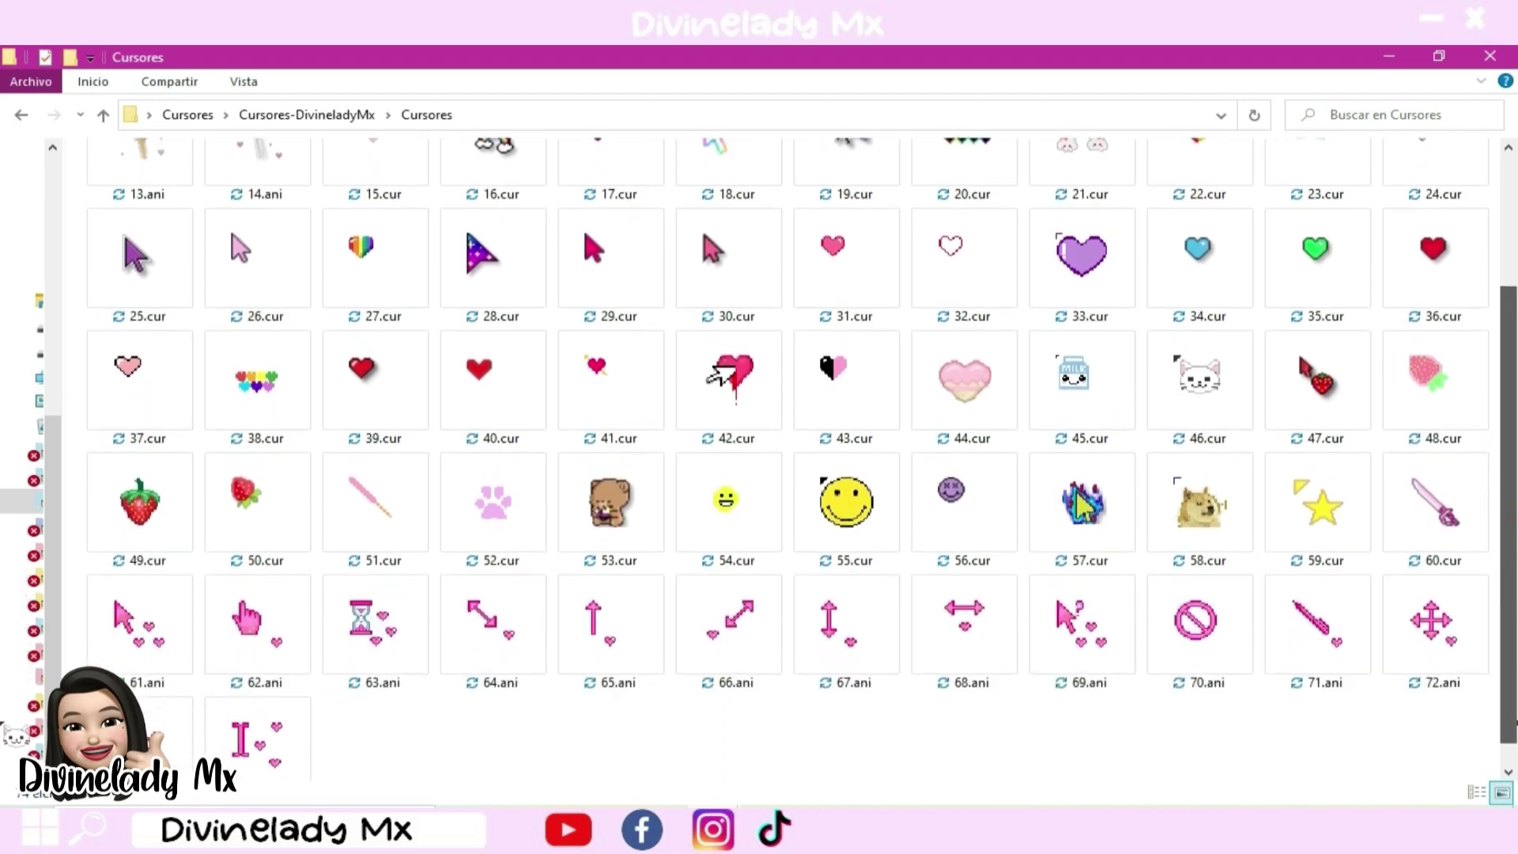